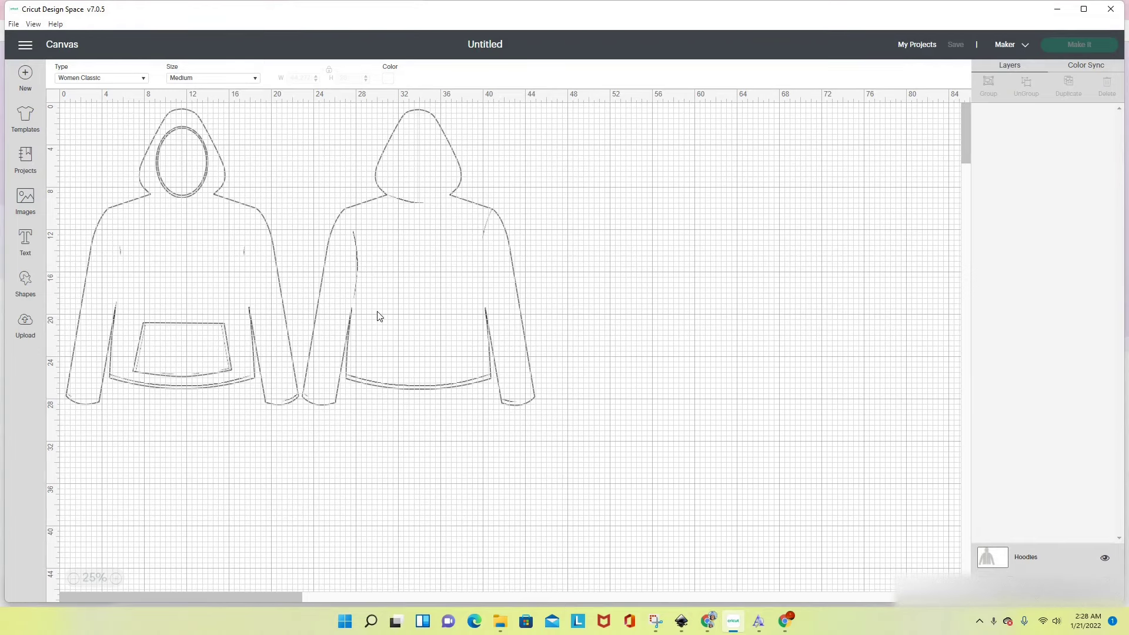
Step: Search the image library for "BLACK HISTORY"
click(254, 341)
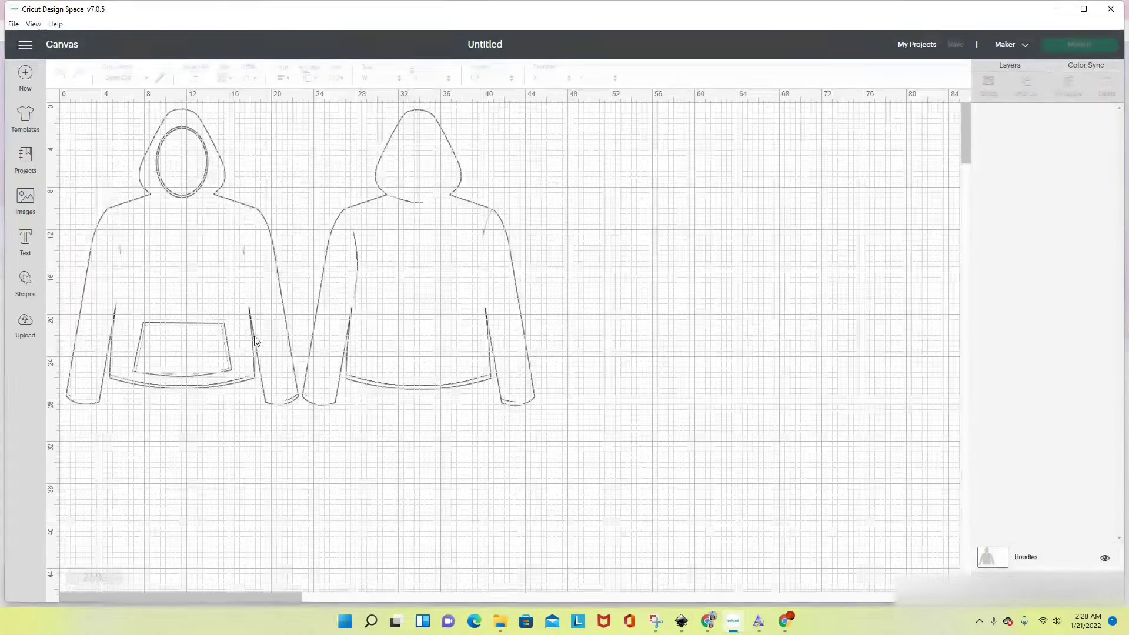
click(117, 578)
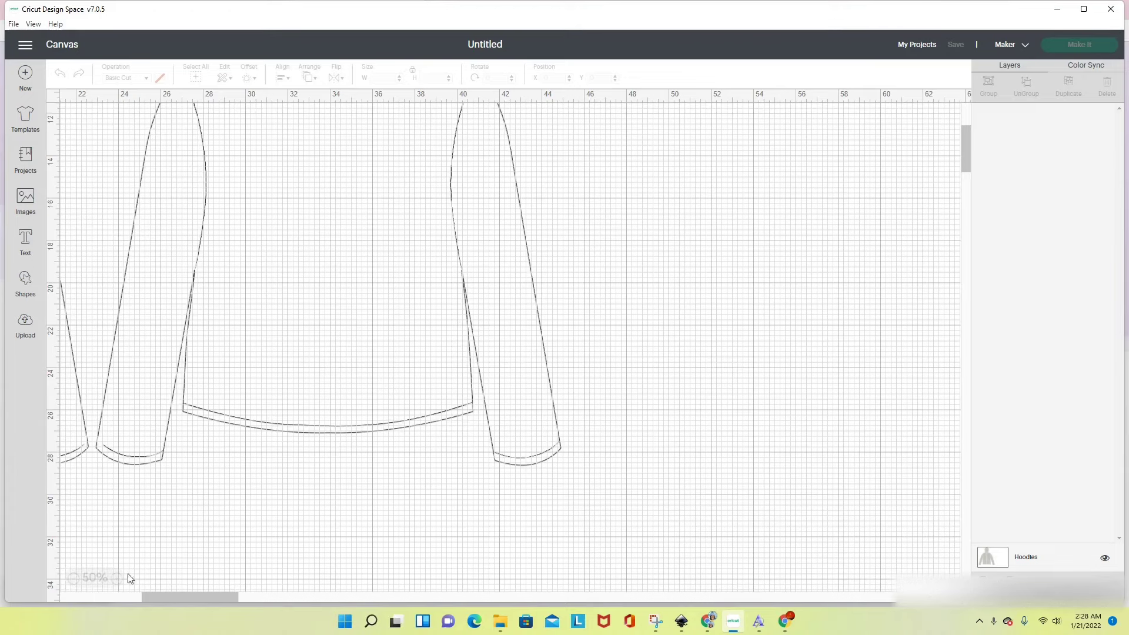
drag(180, 598, 99, 602)
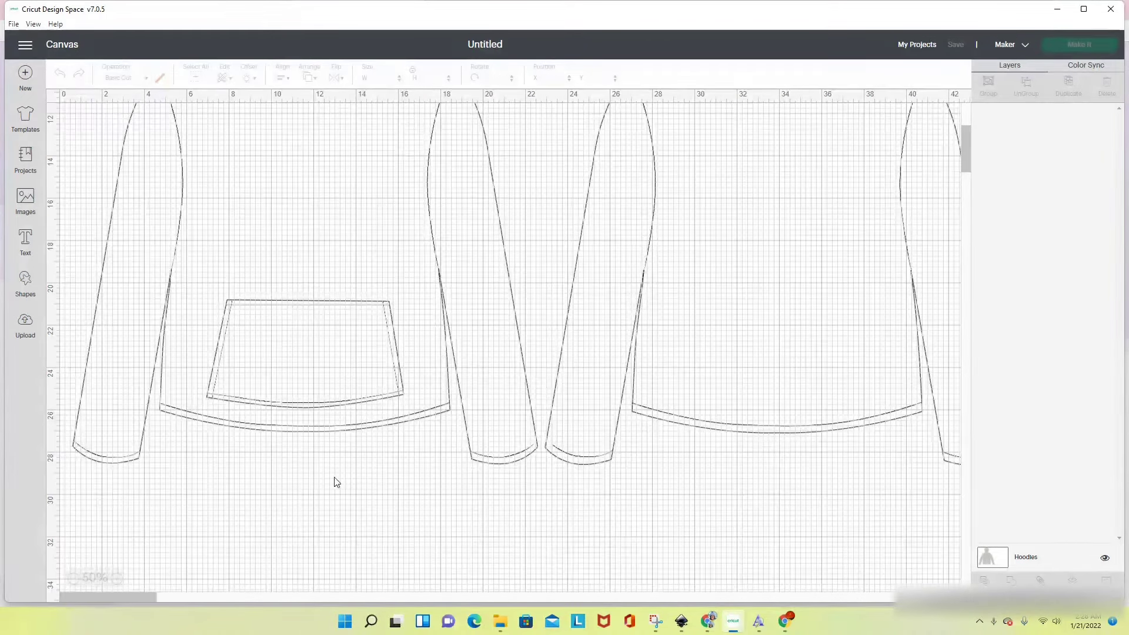
scroll(328, 496, up, 10)
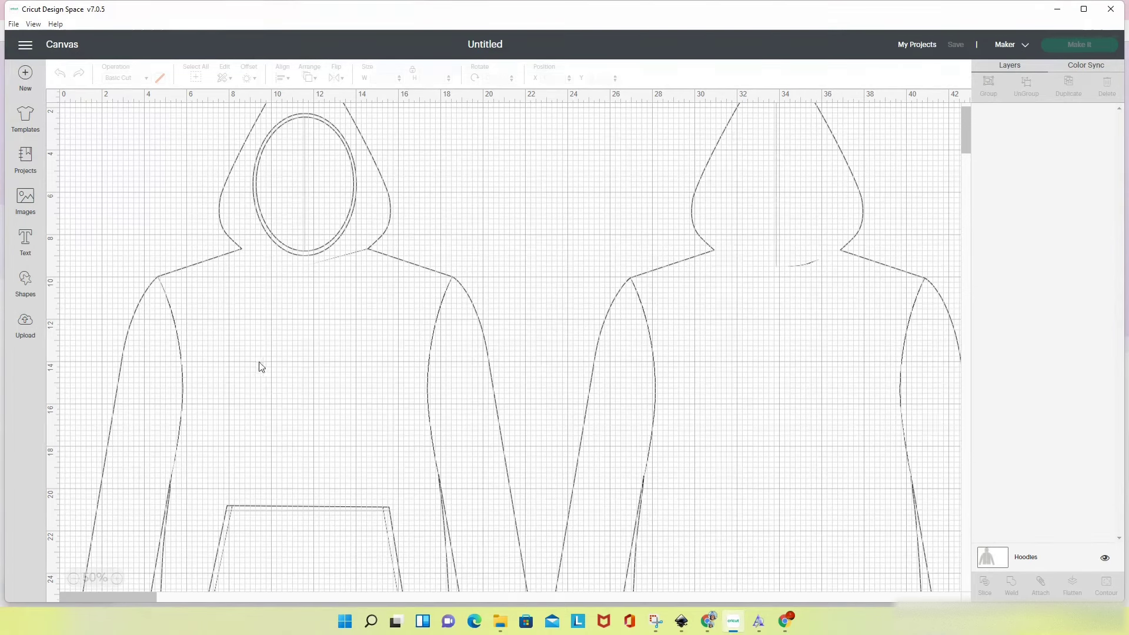
click(25, 203)
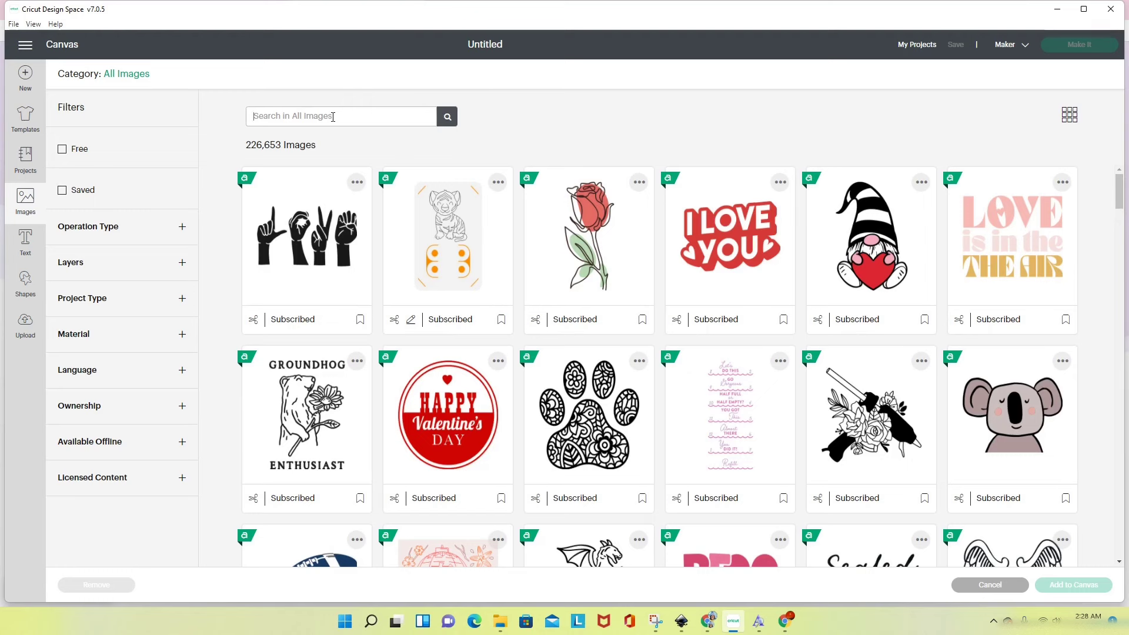
text(B)
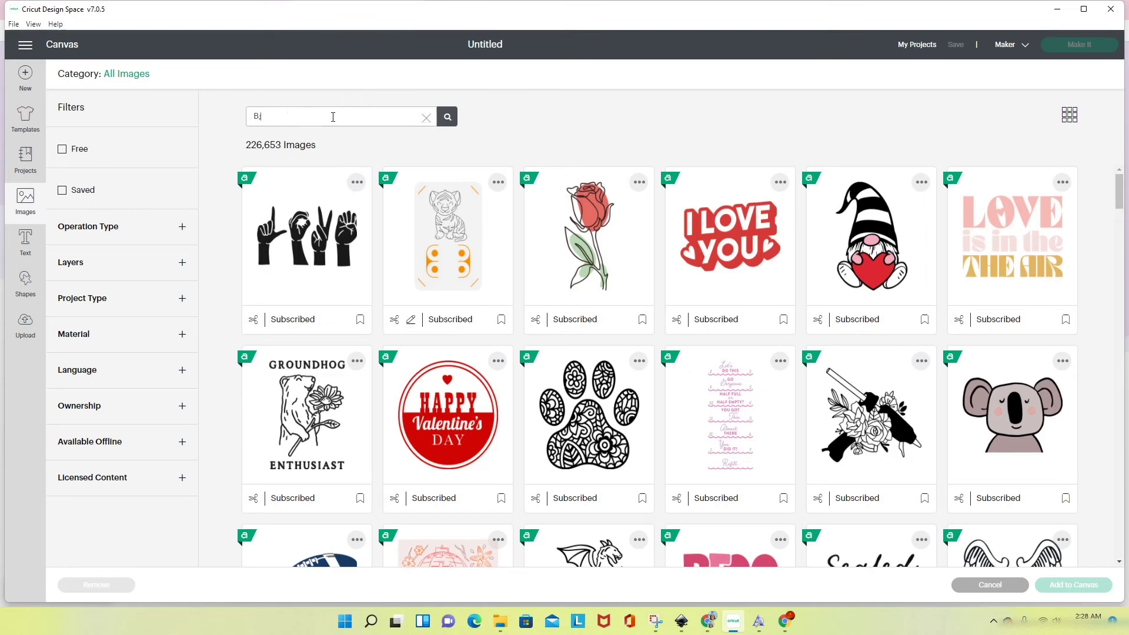
text(LA)
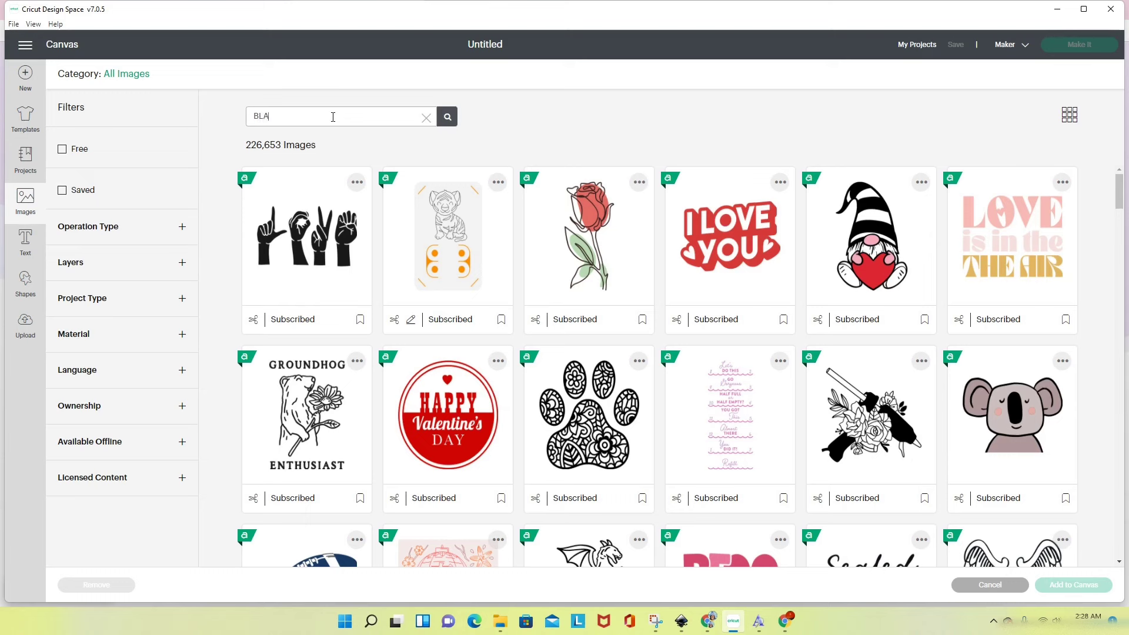
text(CK H)
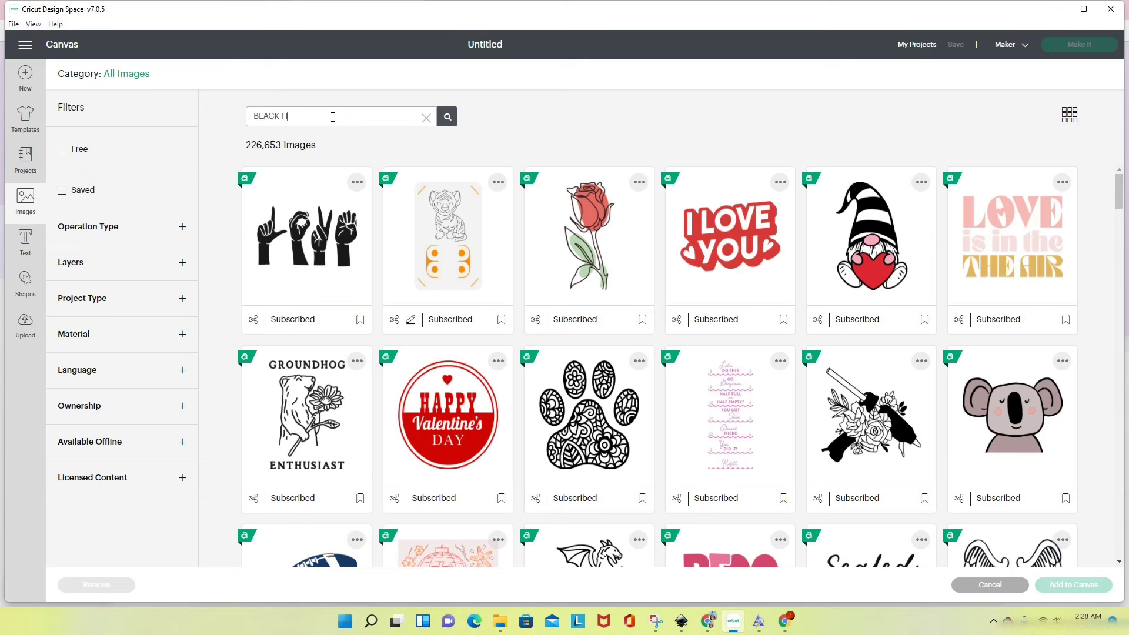
text(ISTORY)
key(Return)
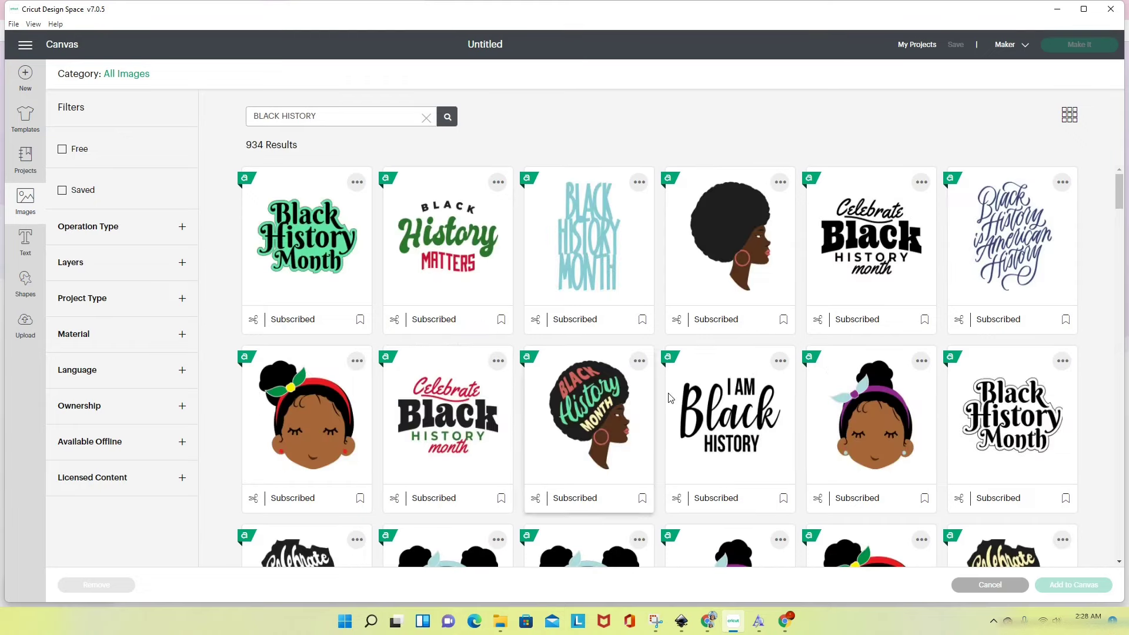
Step: Examine the Black history image results for a design that suits the hoodie
scroll(668, 393, down, 2)
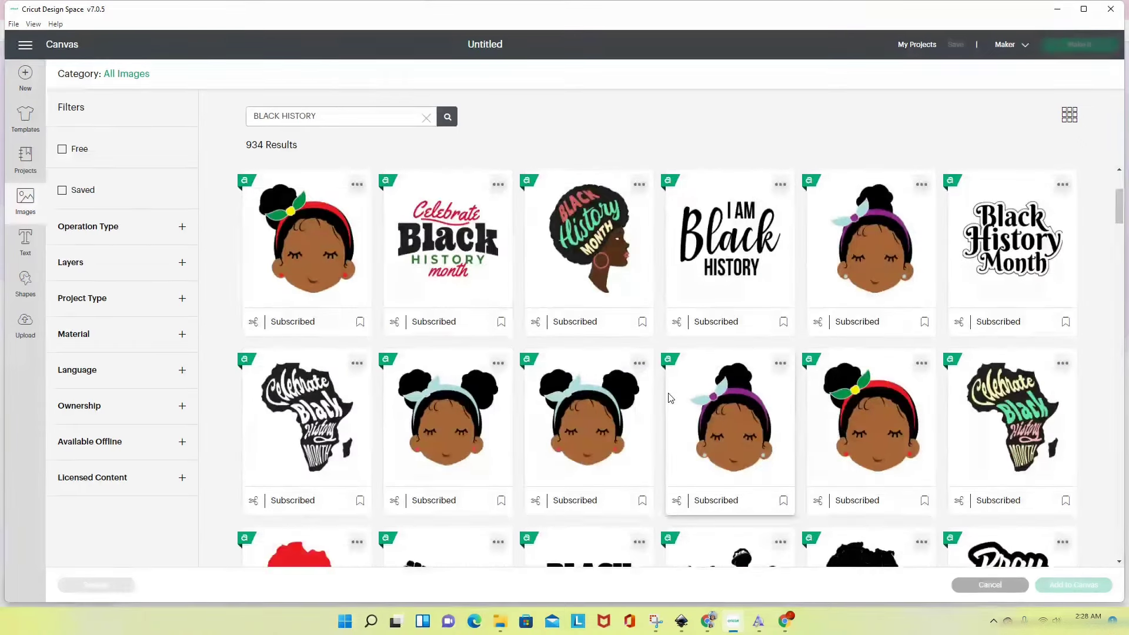
scroll(669, 395, down, 3)
scroll(669, 398, down, 4)
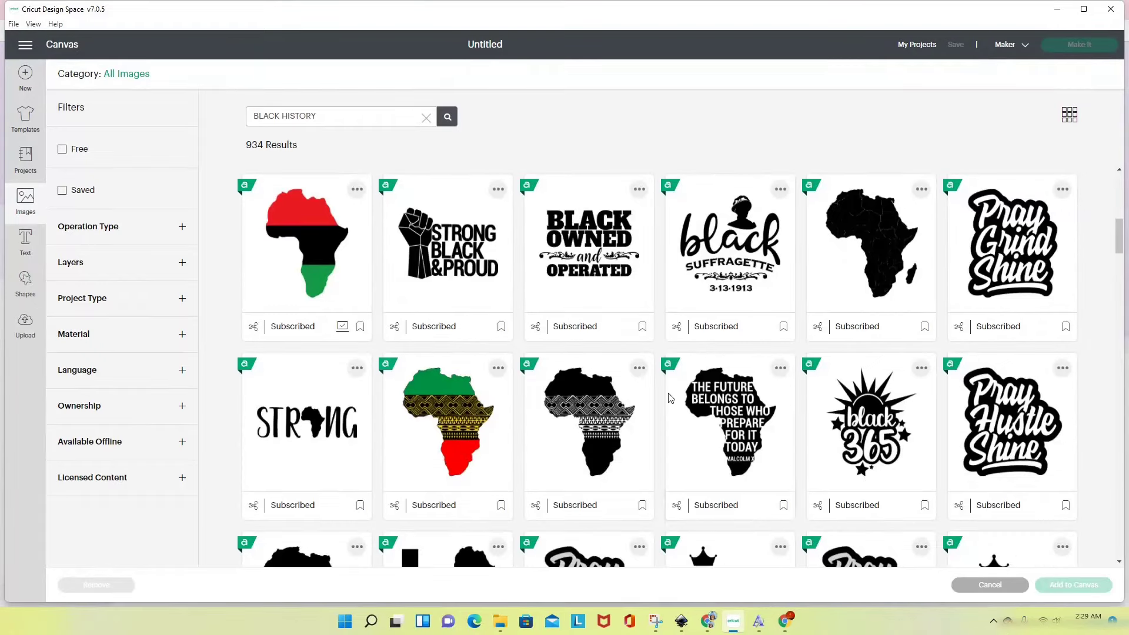
scroll(669, 398, down, 2)
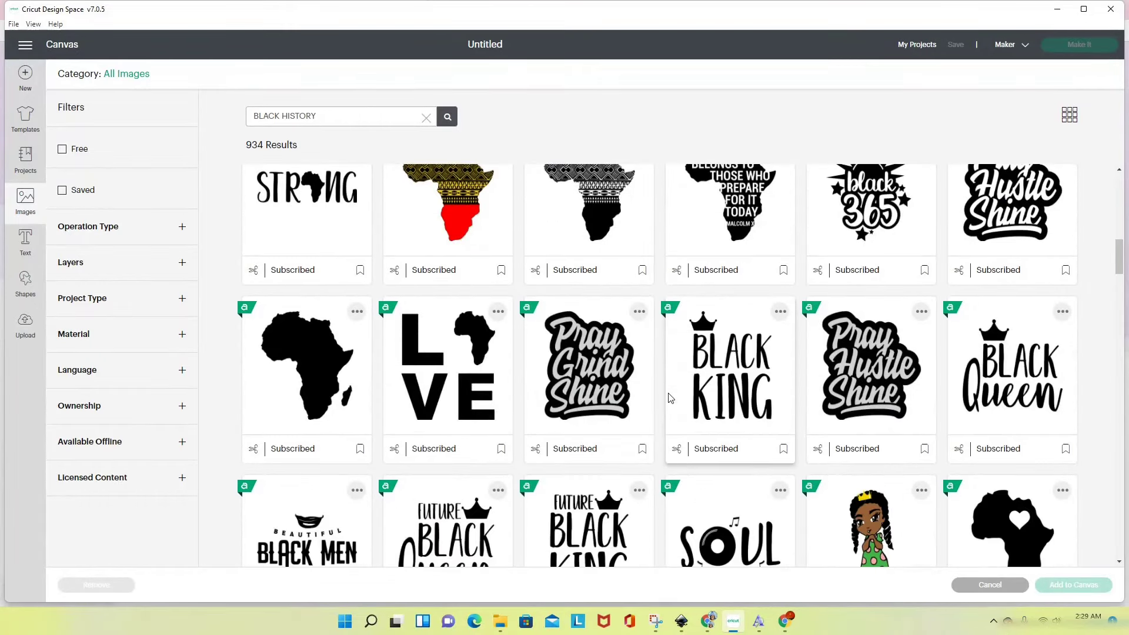
scroll(669, 398, down, 5)
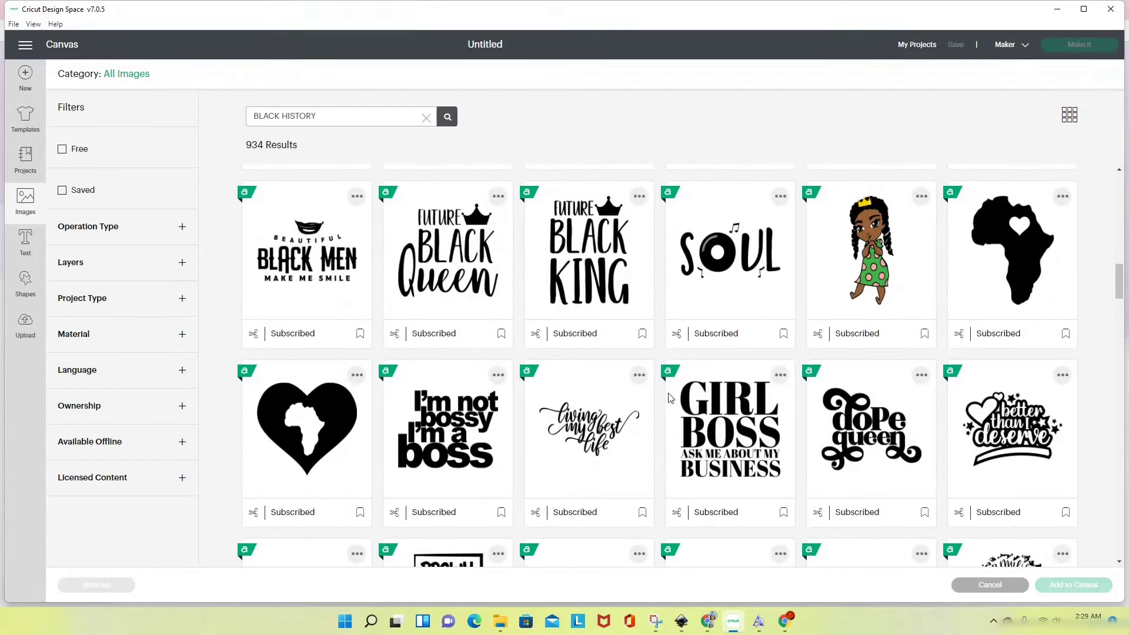
scroll(669, 398, down, 2)
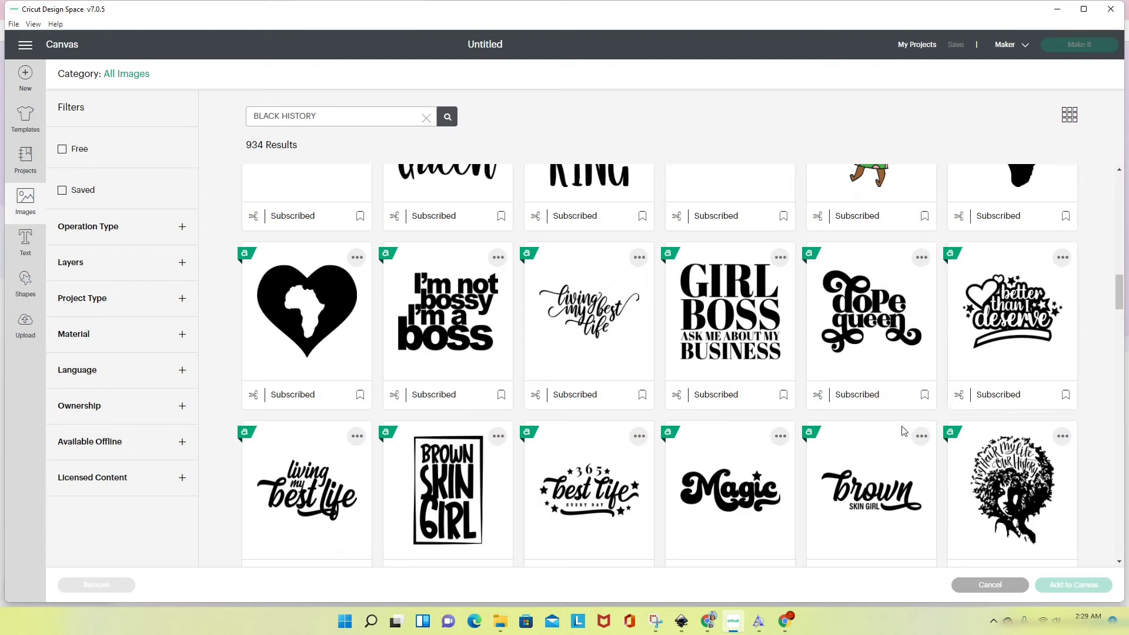
scroll(945, 496, down, 3)
scroll(932, 317, up, 3)
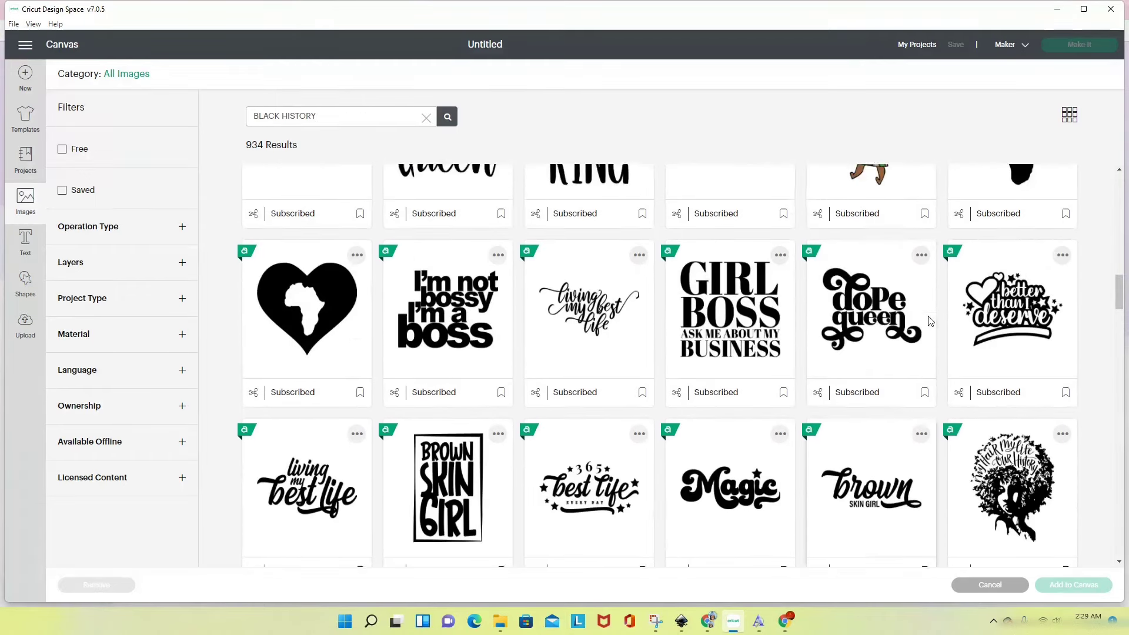
scroll(588, 458, up, 1)
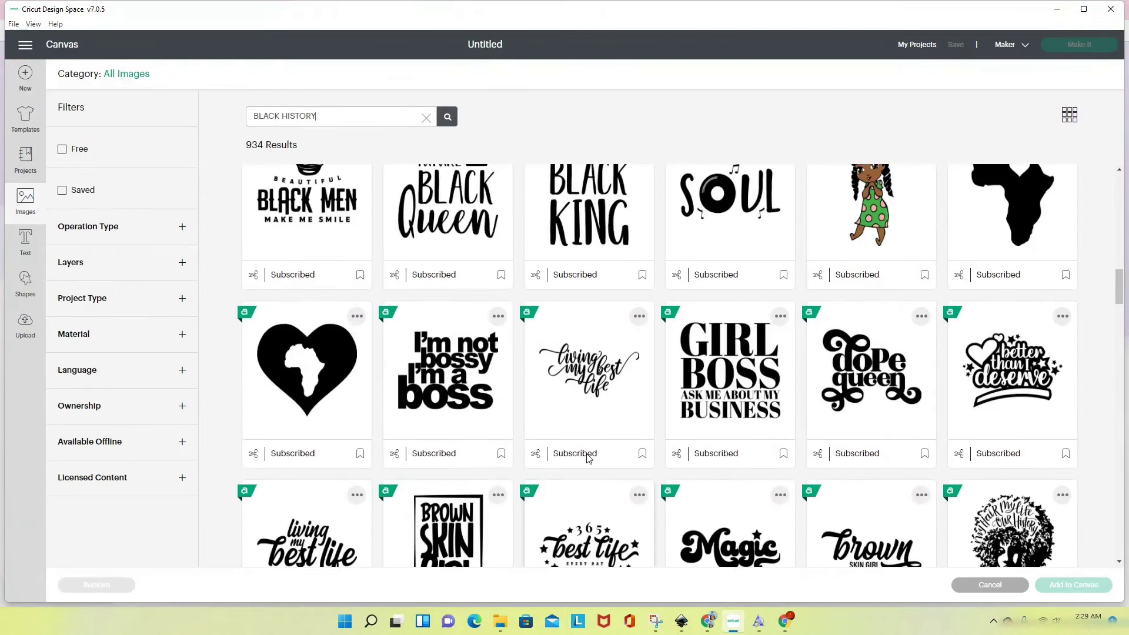
scroll(347, 400, down, 3)
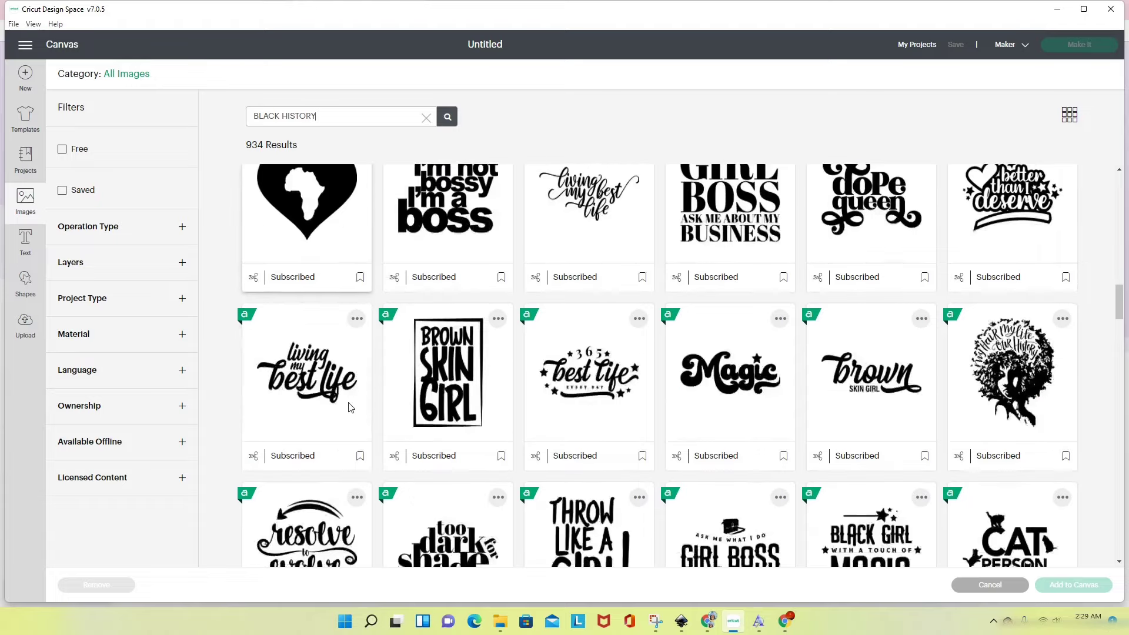
scroll(348, 406, down, 3)
scroll(348, 407, down, 6)
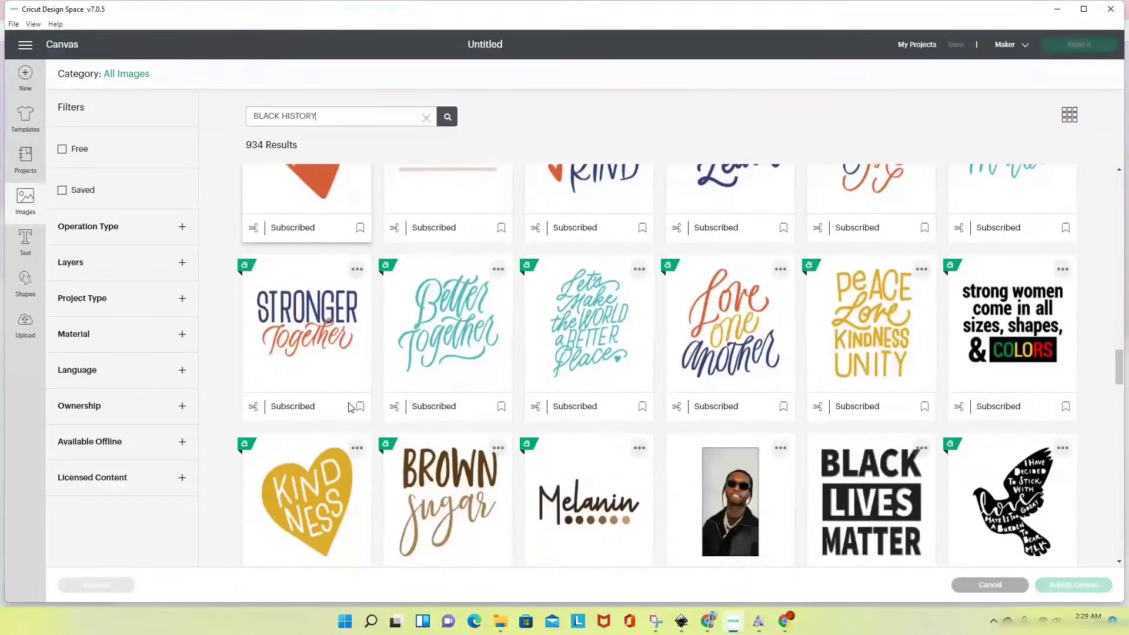
scroll(351, 407, down, 3)
scroll(351, 406, up, 15)
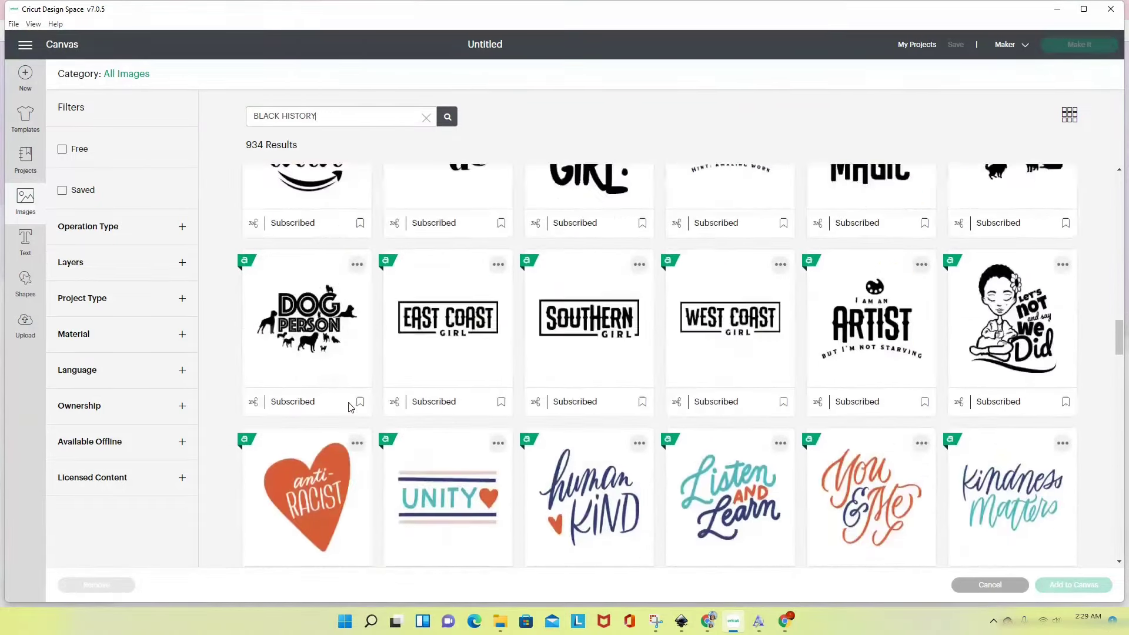
scroll(561, 383, up, 5)
scroll(680, 376, up, 3)
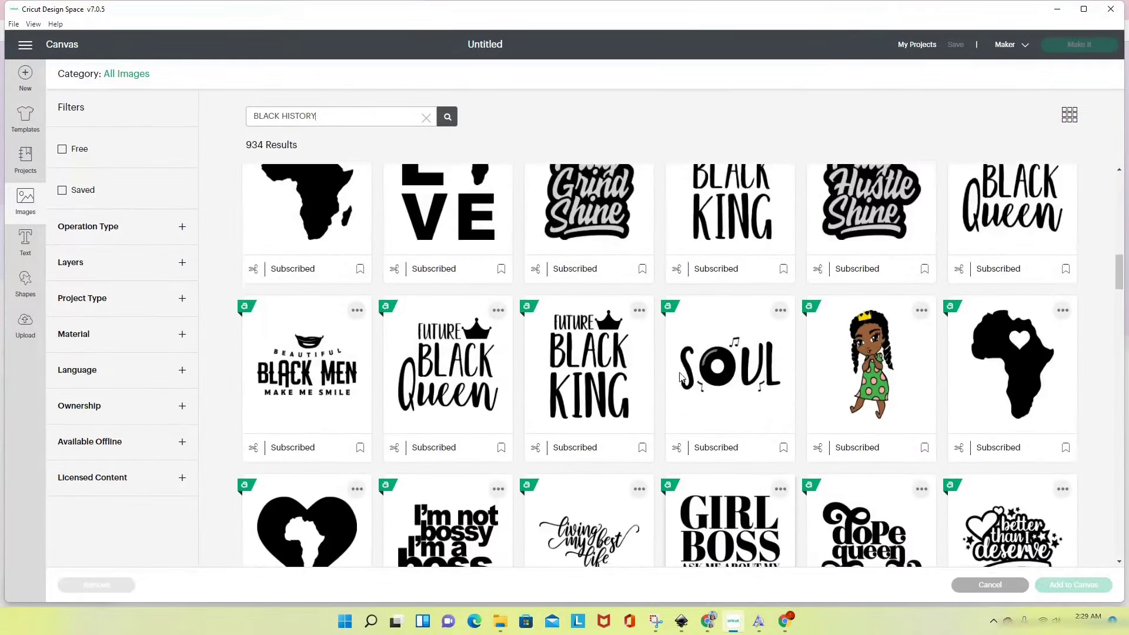
scroll(680, 376, up, 3)
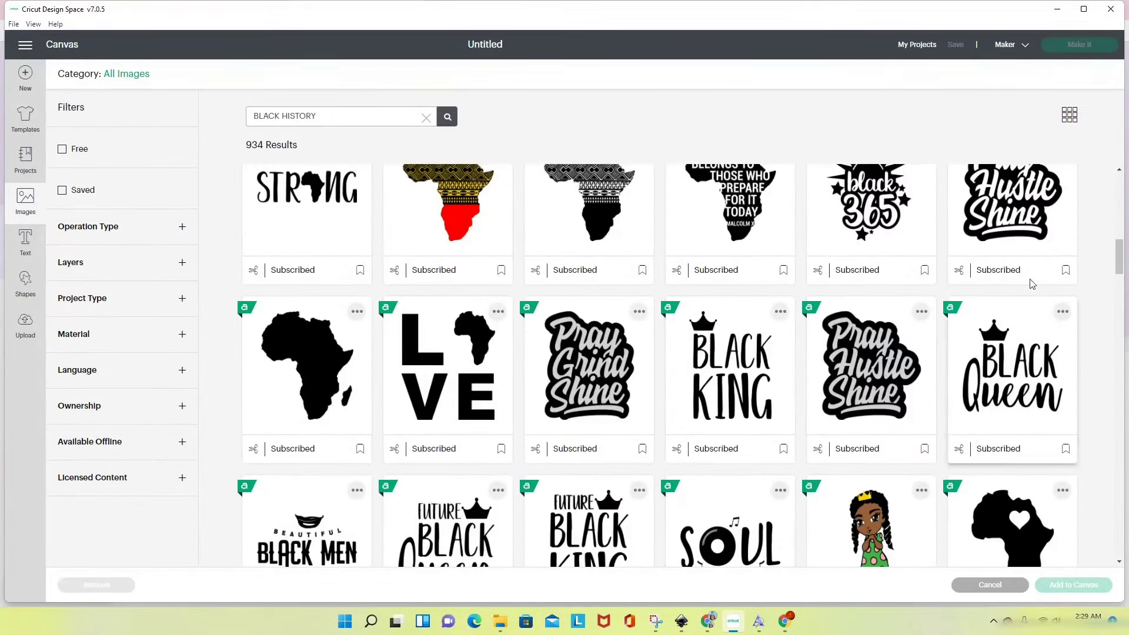
scroll(1005, 361, up, 3)
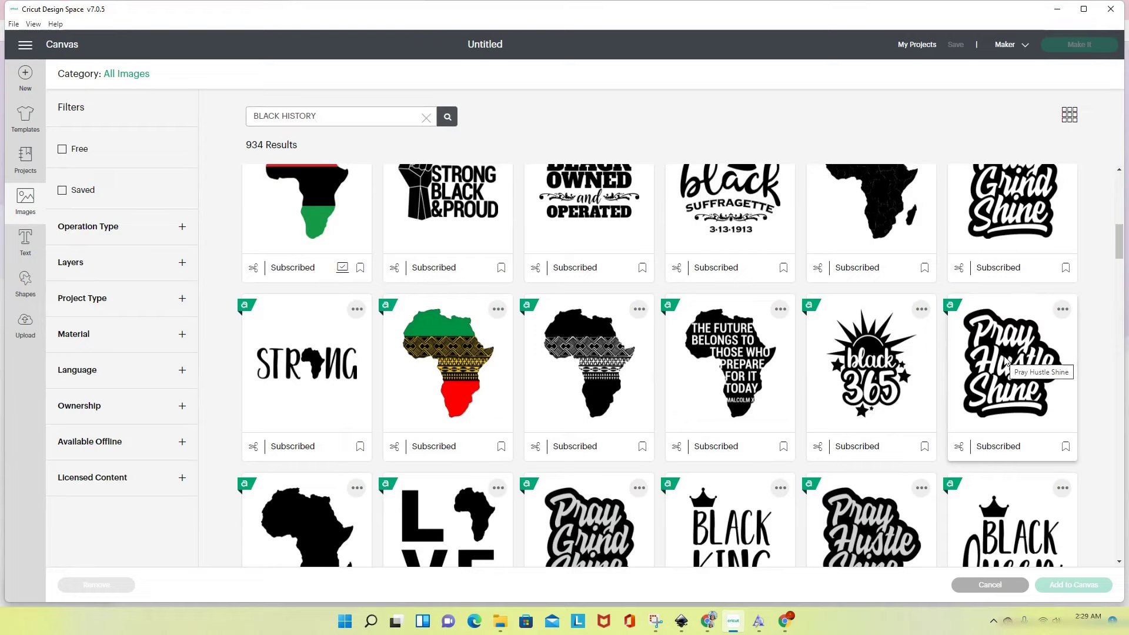
scroll(1005, 361, up, 3)
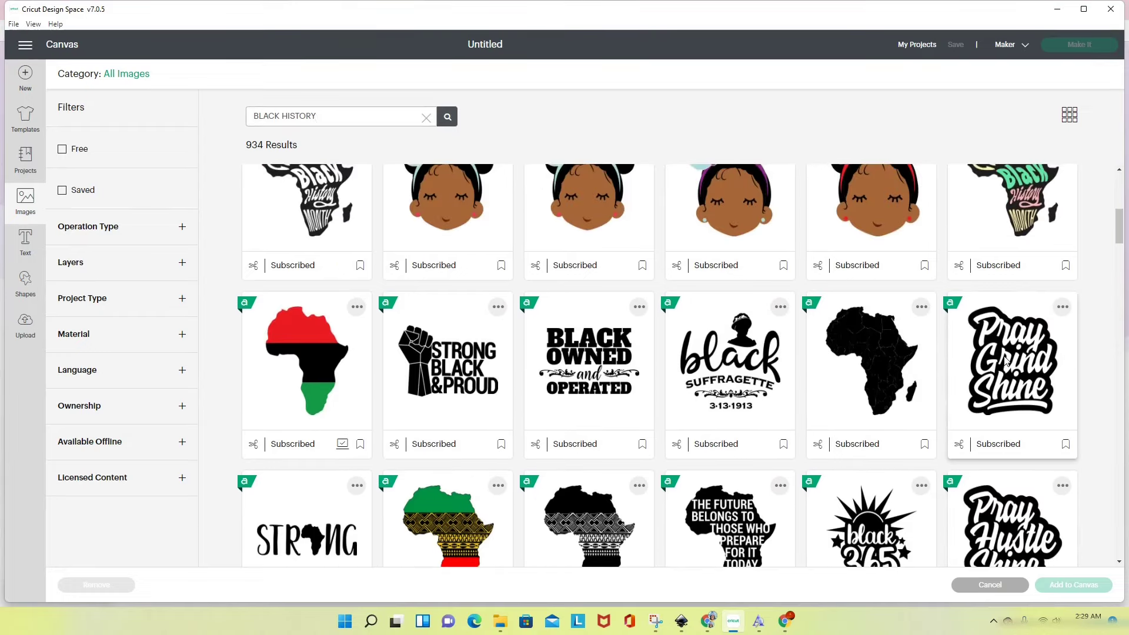
scroll(1005, 361, up, 3)
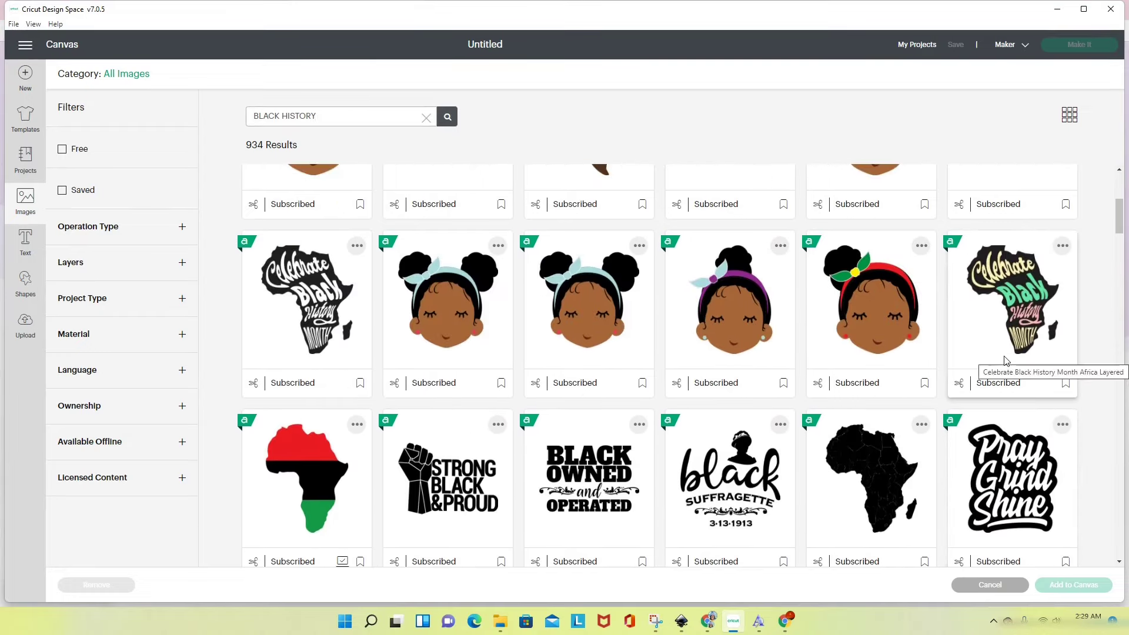
scroll(1006, 361, up, 3)
Step: Add the solid red, black and green Africa image to the canvas and place it between the hoodie's front and back views
scroll(1005, 361, down, 6)
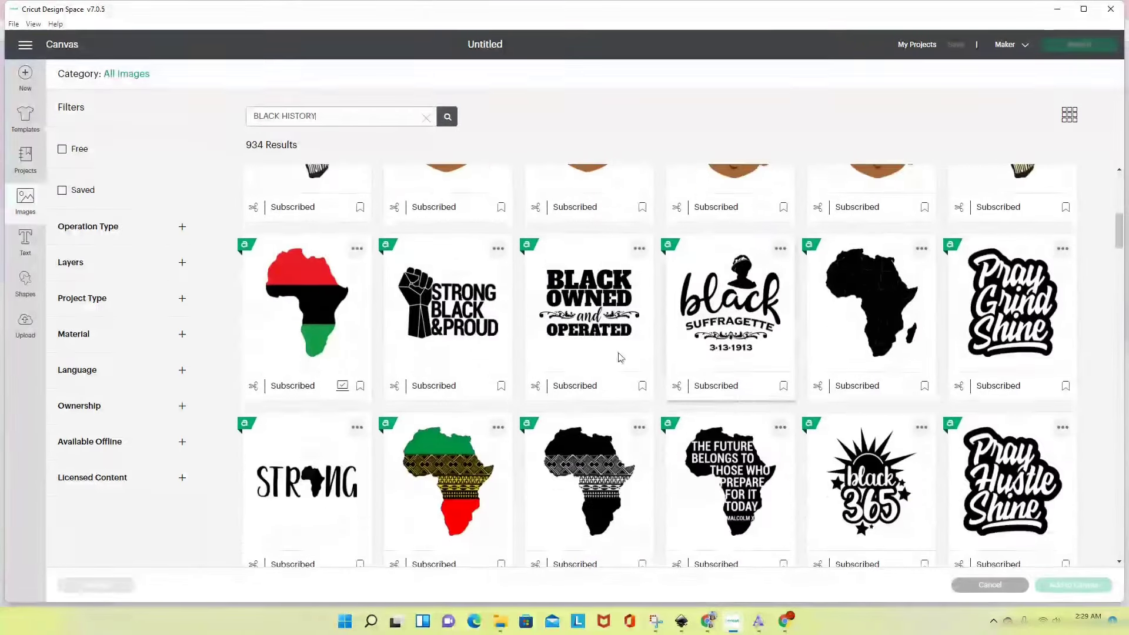
scroll(310, 296, down, 2)
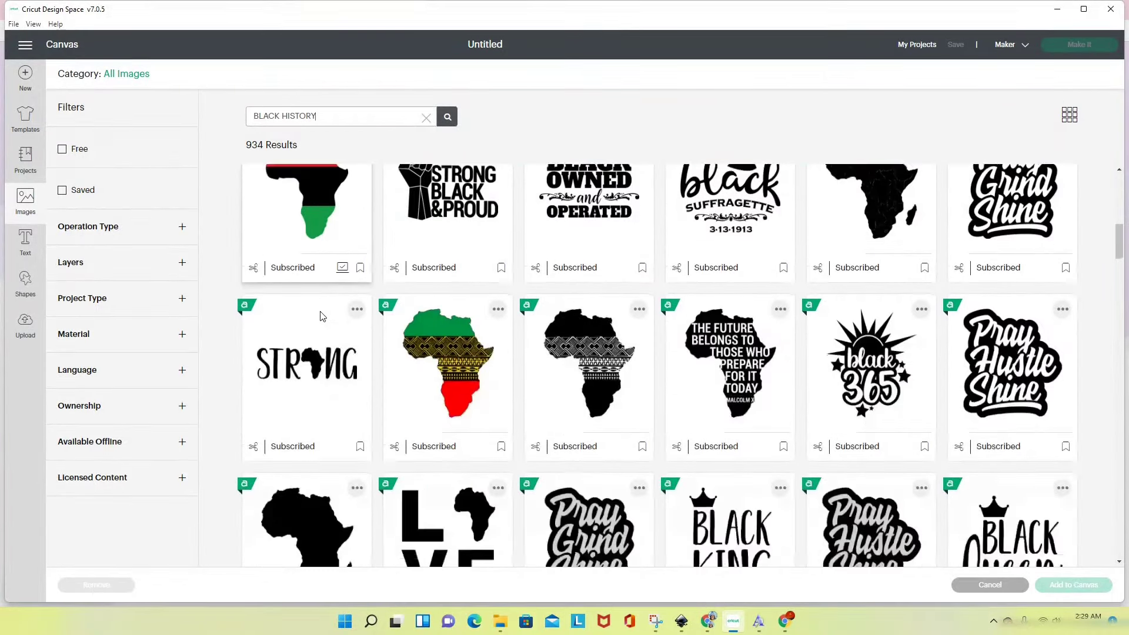
click(307, 223)
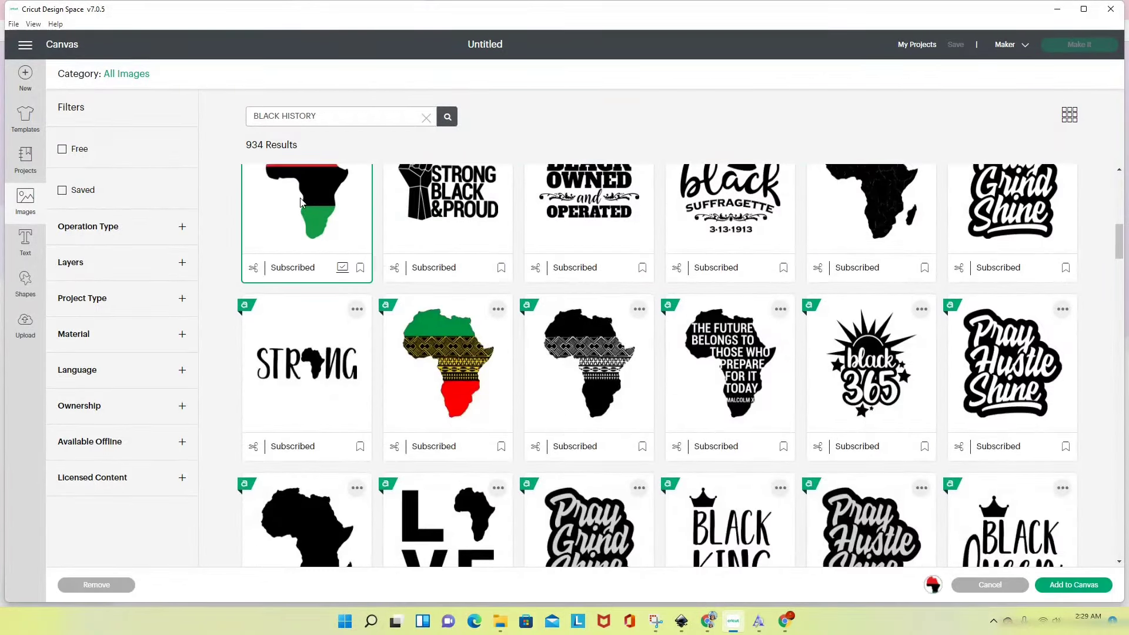
click(1079, 585)
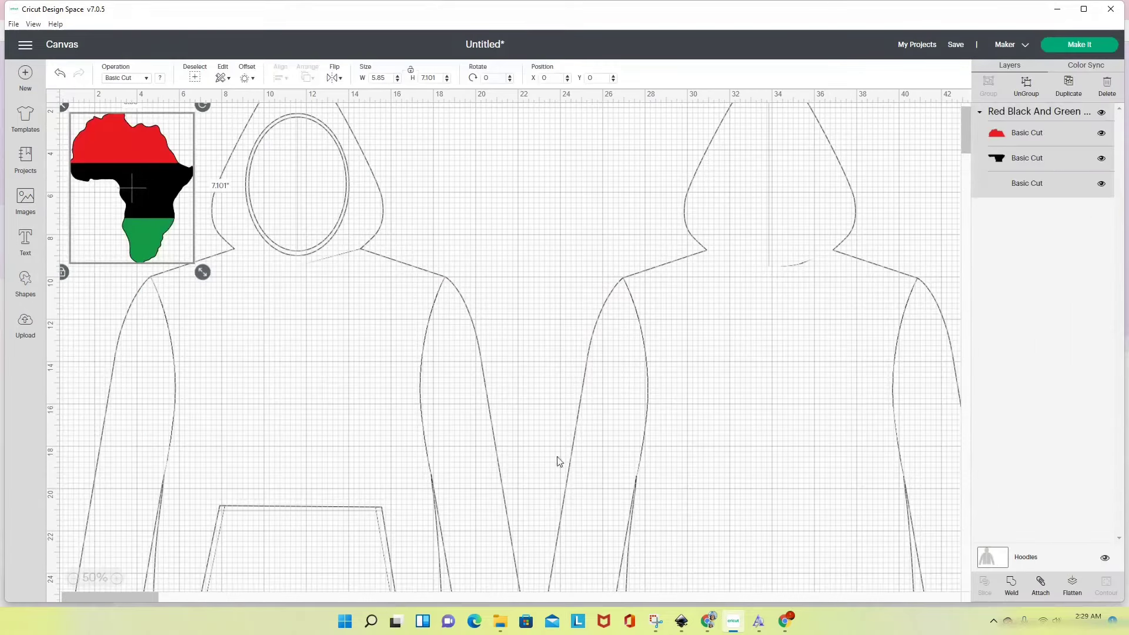
drag(146, 216, 565, 245)
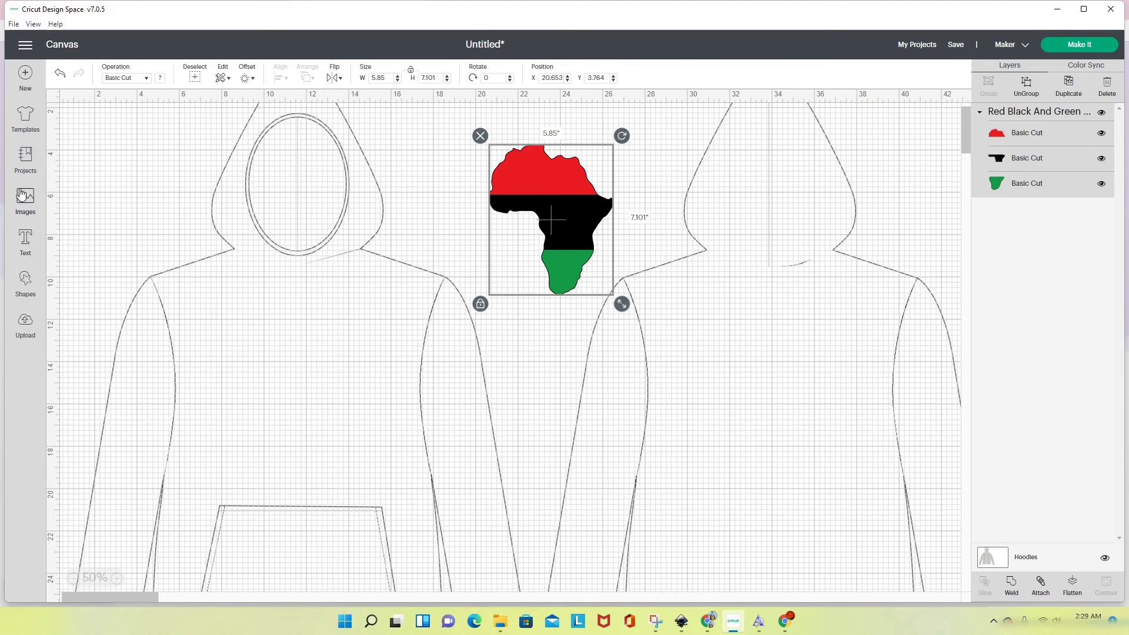
Step: Add the text "D P E" to the canvas, leaving a wider gap after the D, and select it
click(25, 237)
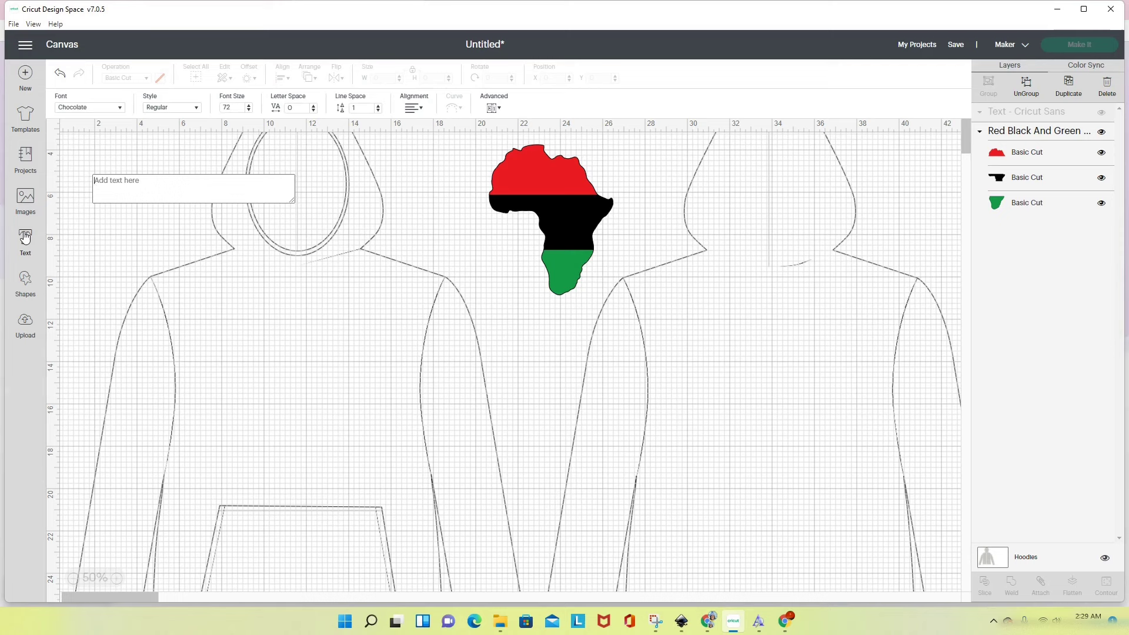
text(d)
key(BackSpace)
text(D)
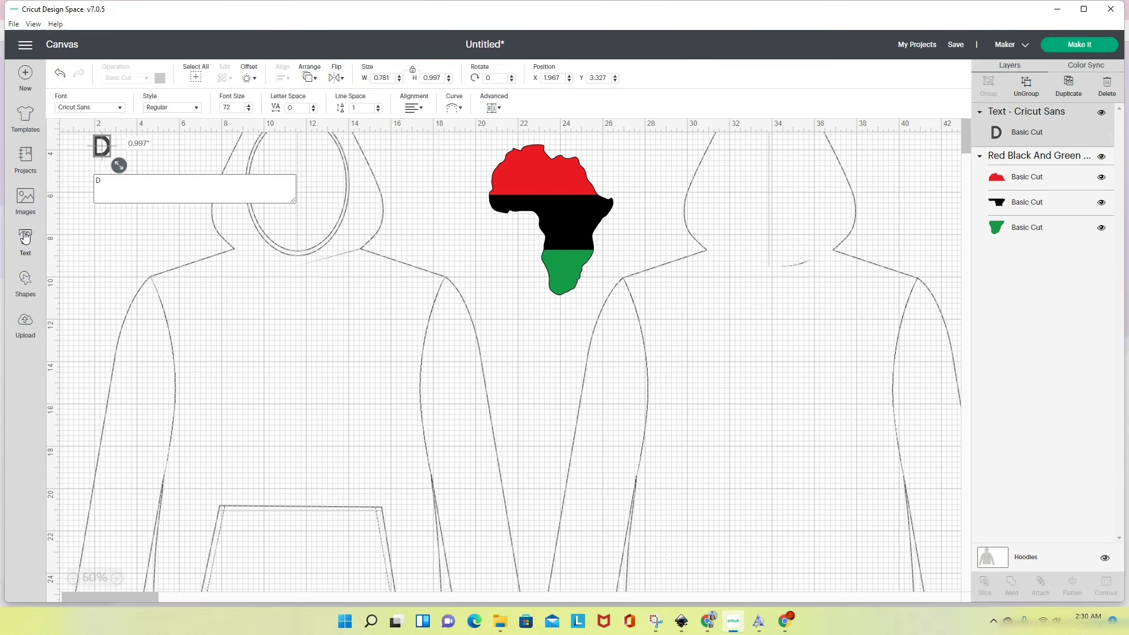
text(P)
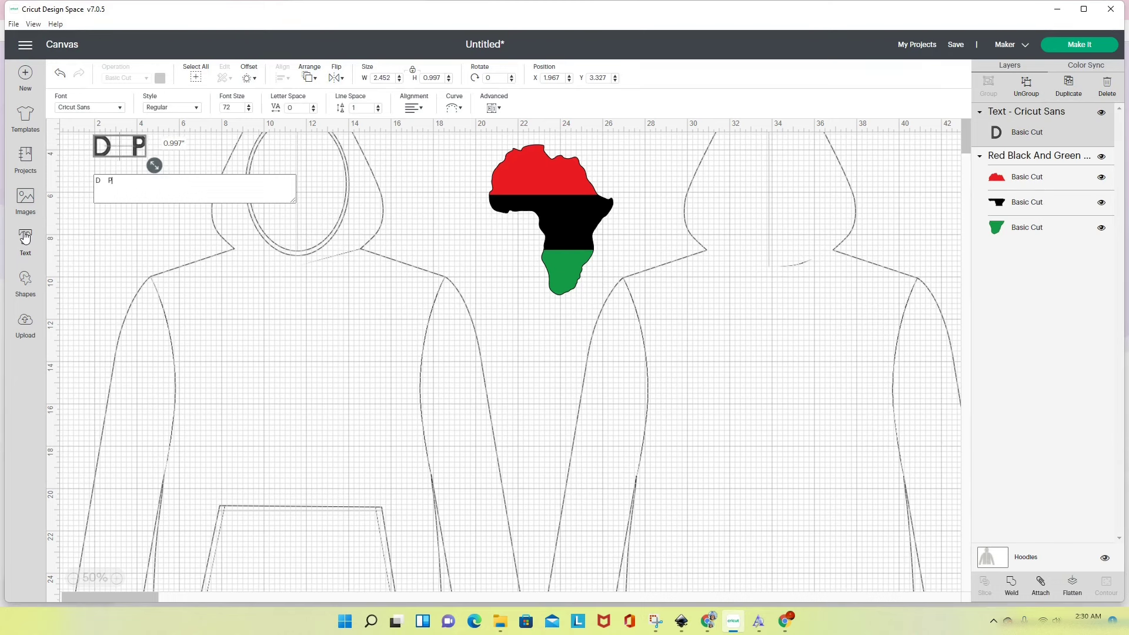
text( E)
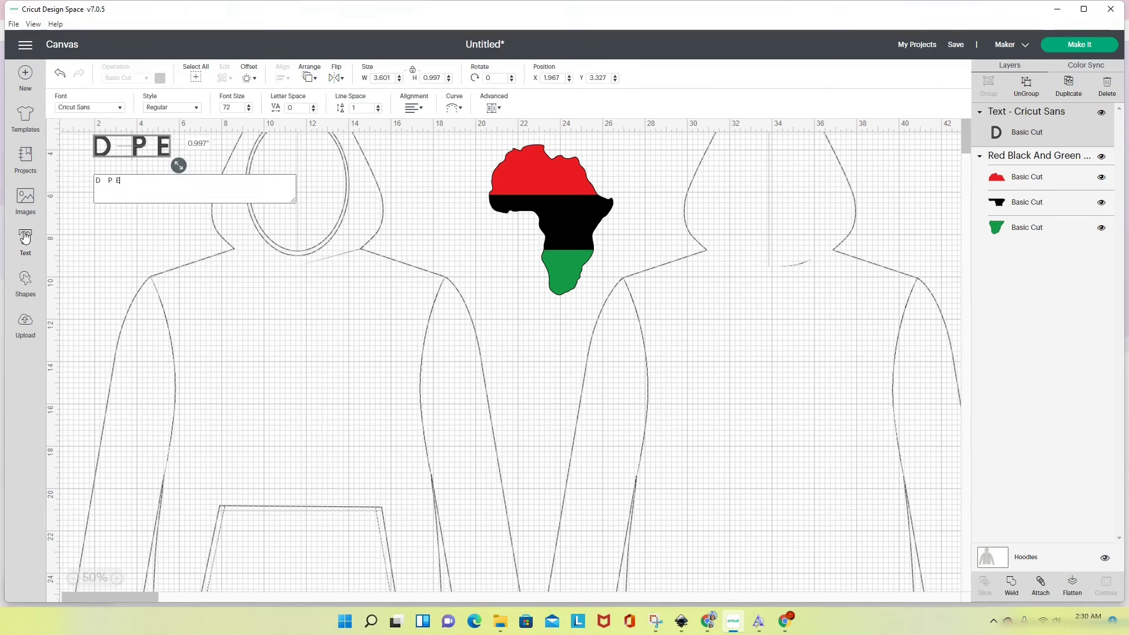
click(168, 291)
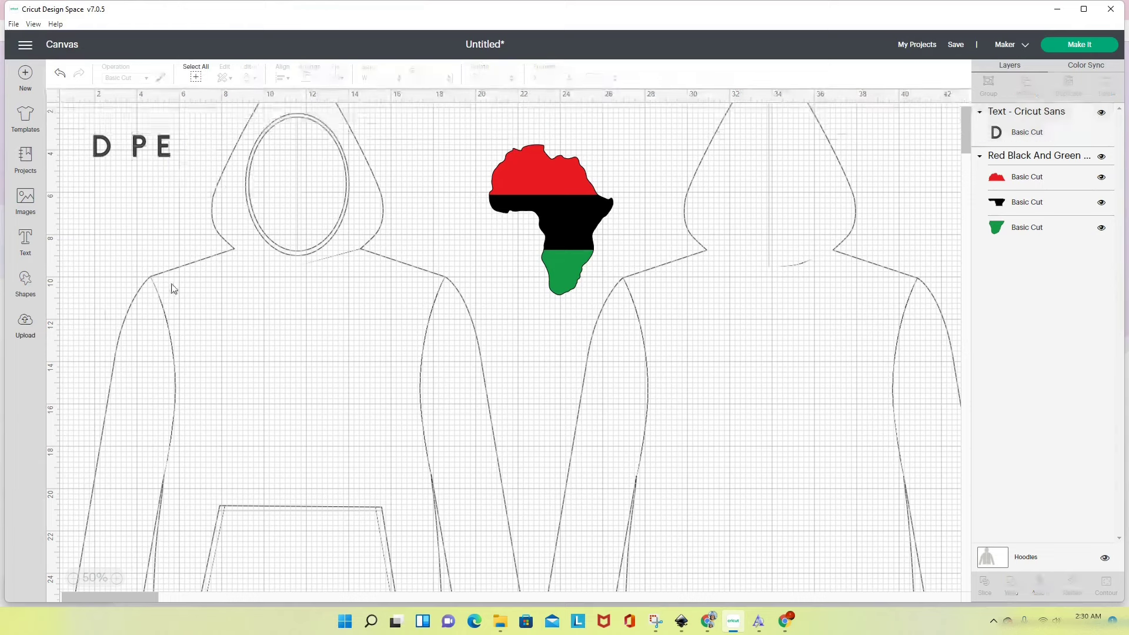
click(149, 150)
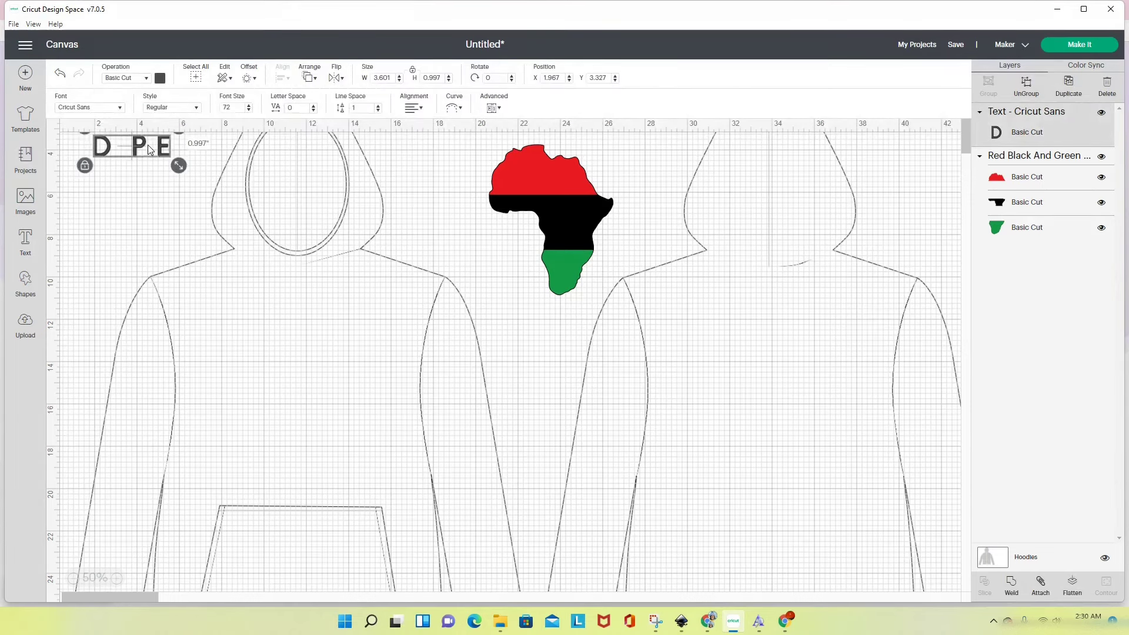
Step: Change the lettering's font to Space Story
click(122, 108)
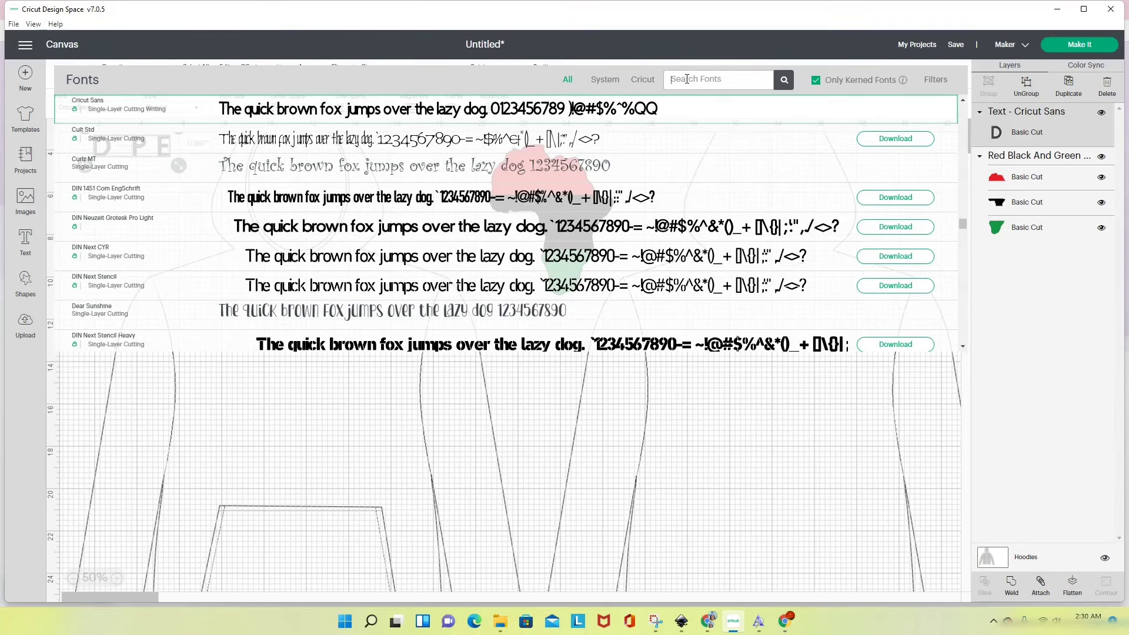
text(SPACE)
click(546, 118)
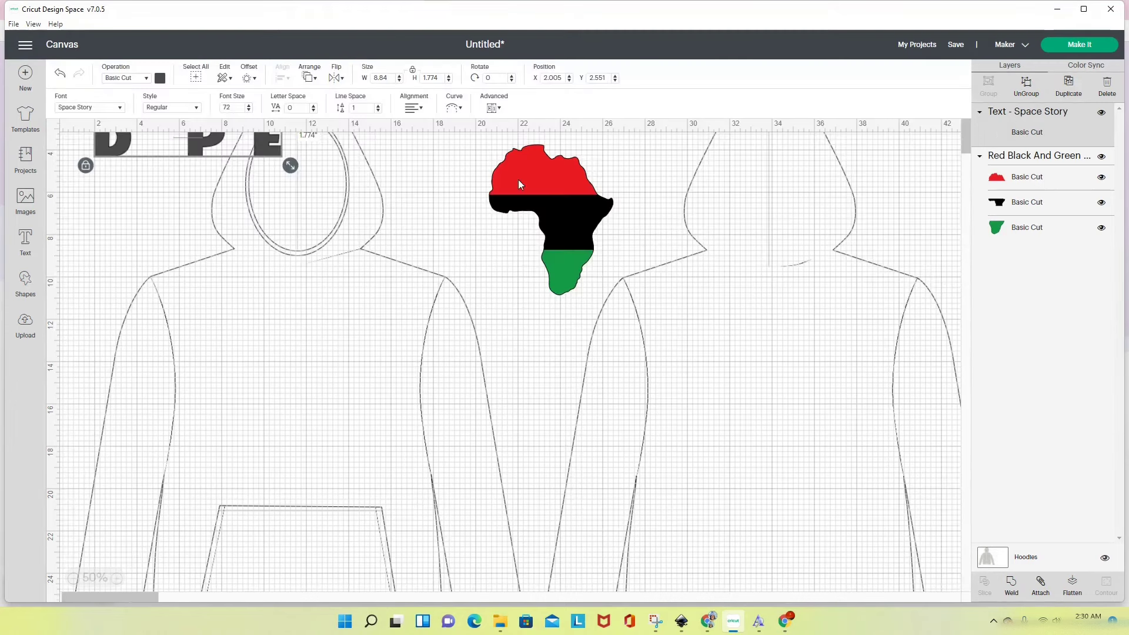
click(191, 171)
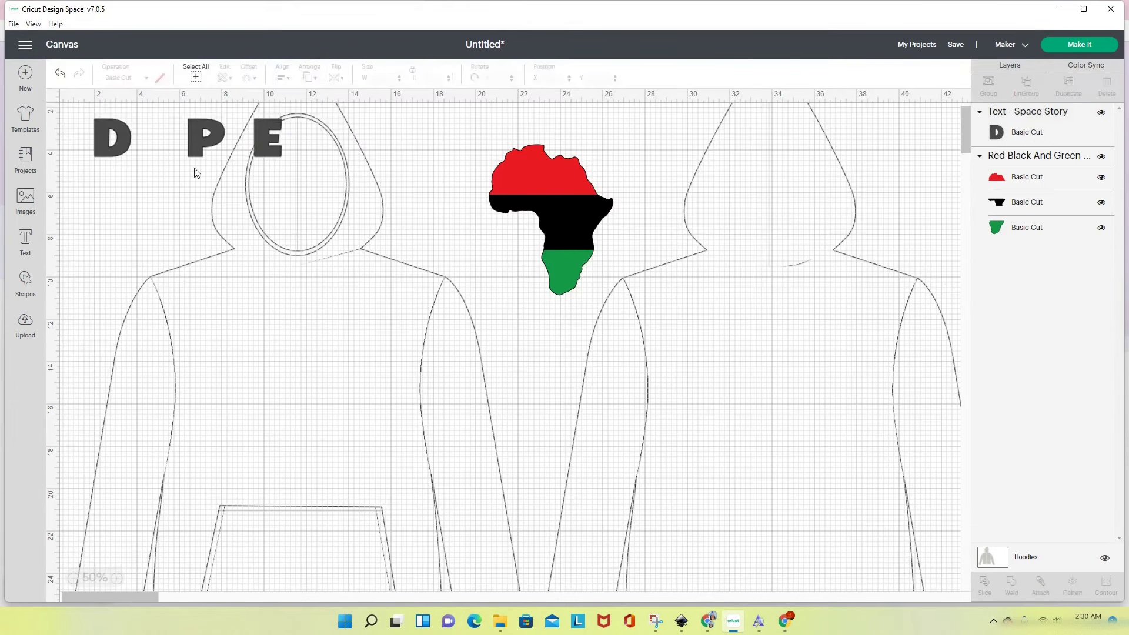
Step: Move the lettering over the Africa image so it fills the gap after the D, and stretch it unproportionally to about 20 by 7.2 in
click(212, 126)
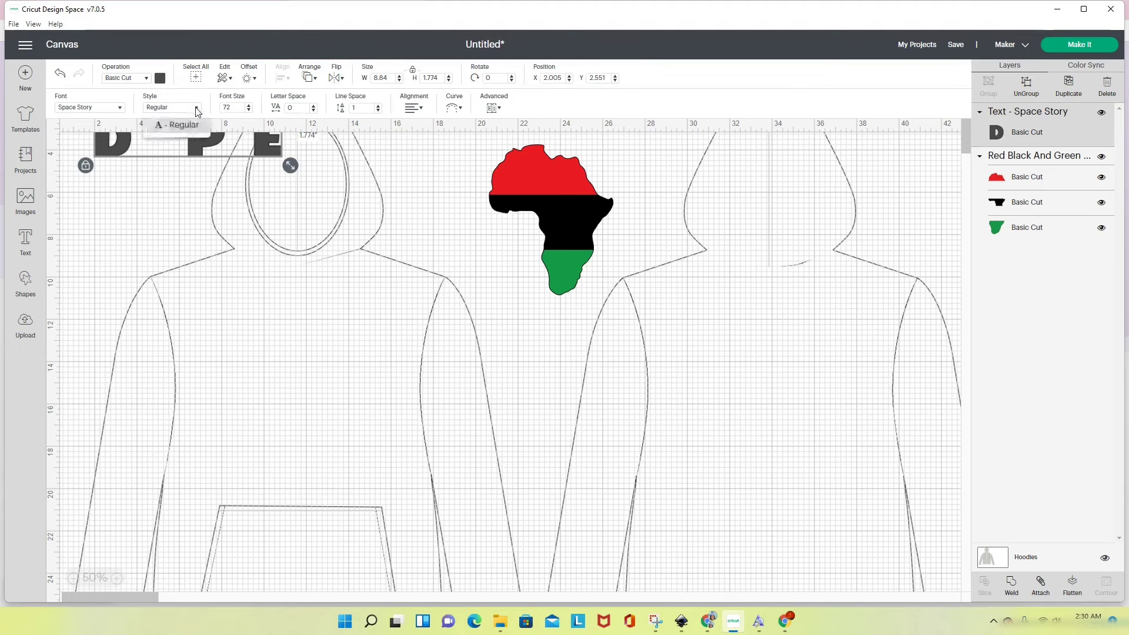
drag(192, 144, 520, 174)
drag(626, 203, 860, 249)
drag(666, 221, 639, 225)
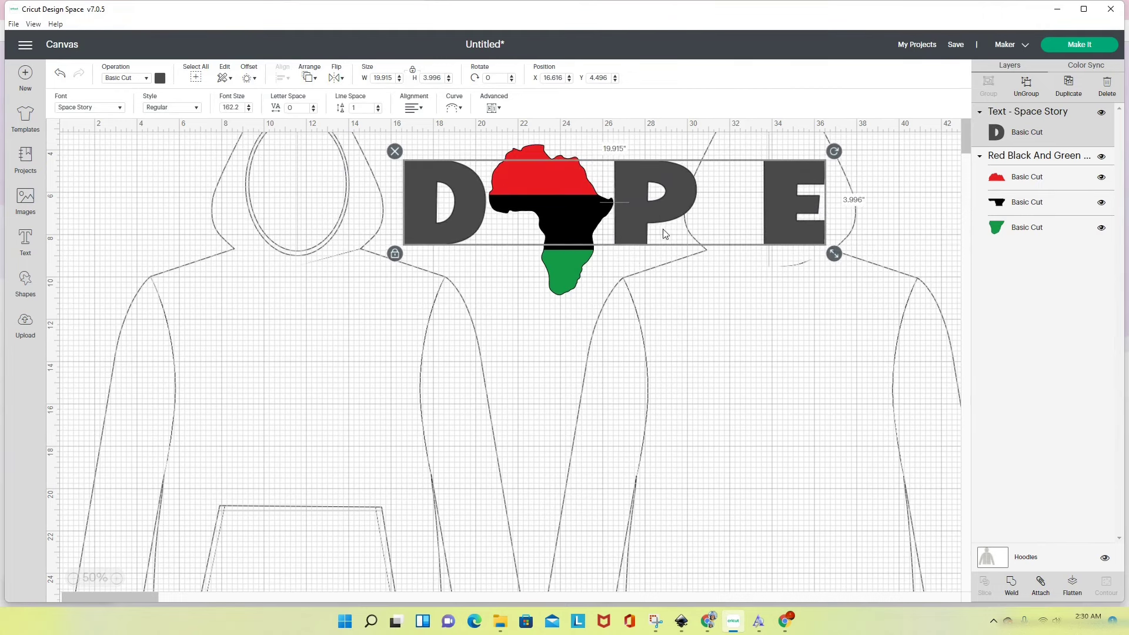
click(394, 253)
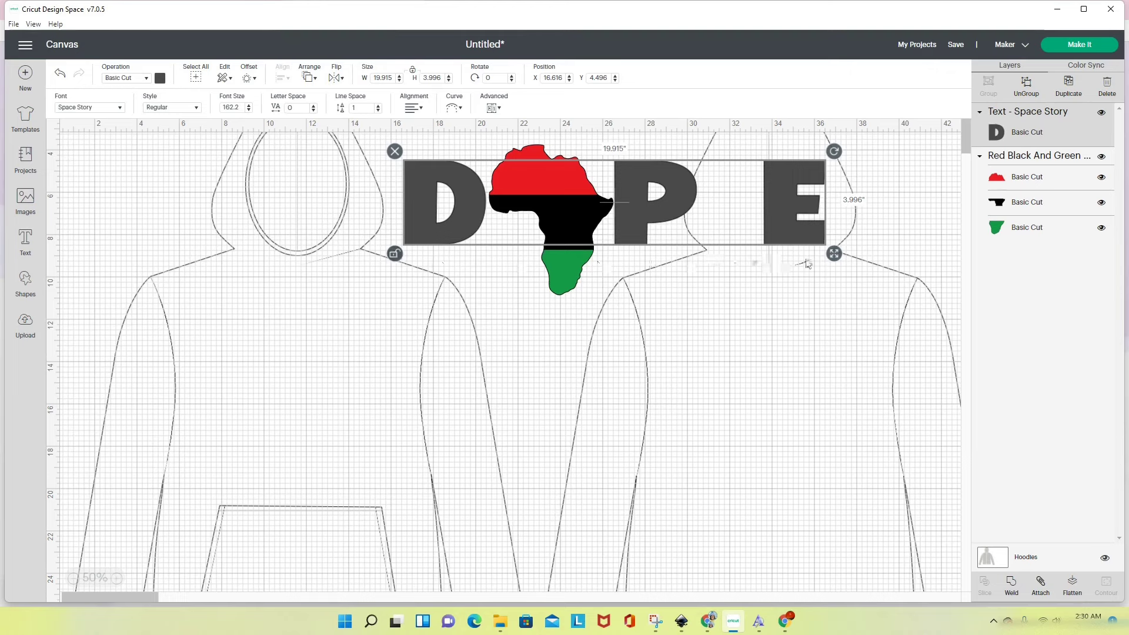
drag(833, 253, 839, 307)
Step: Remove the extra space between the P and the E in the lettering
double_click(769, 261)
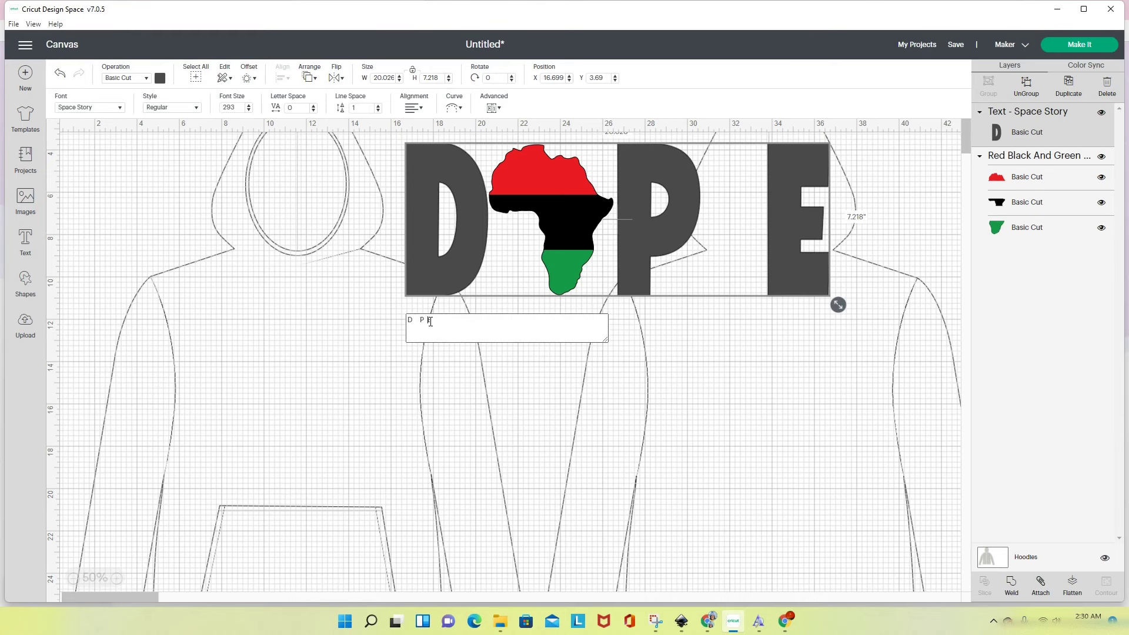
key(BackSpace)
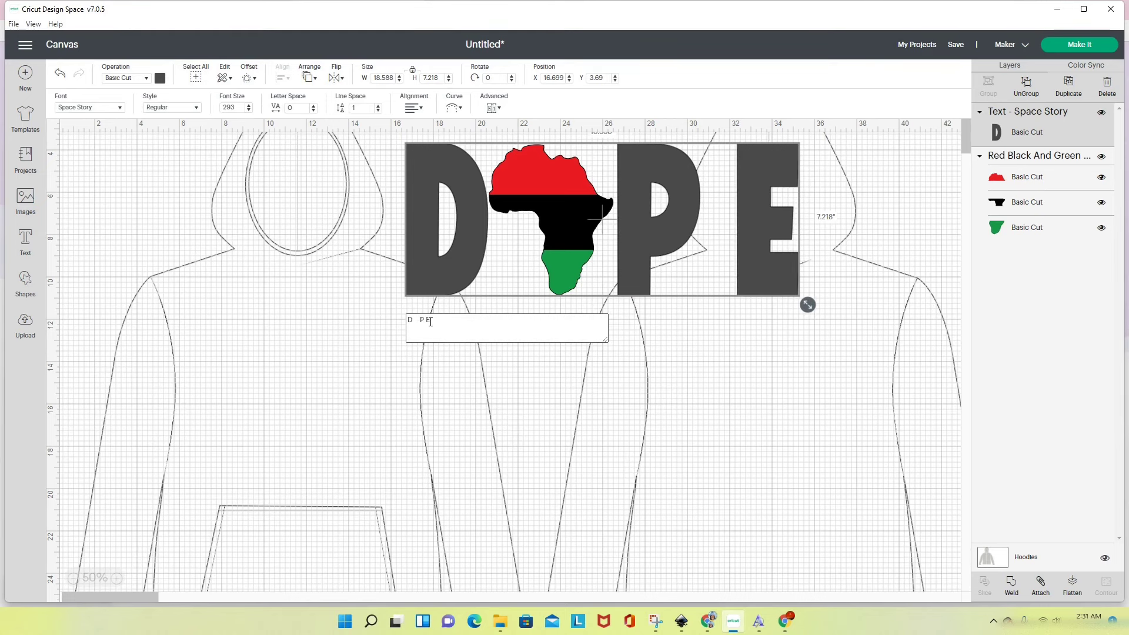
click(759, 271)
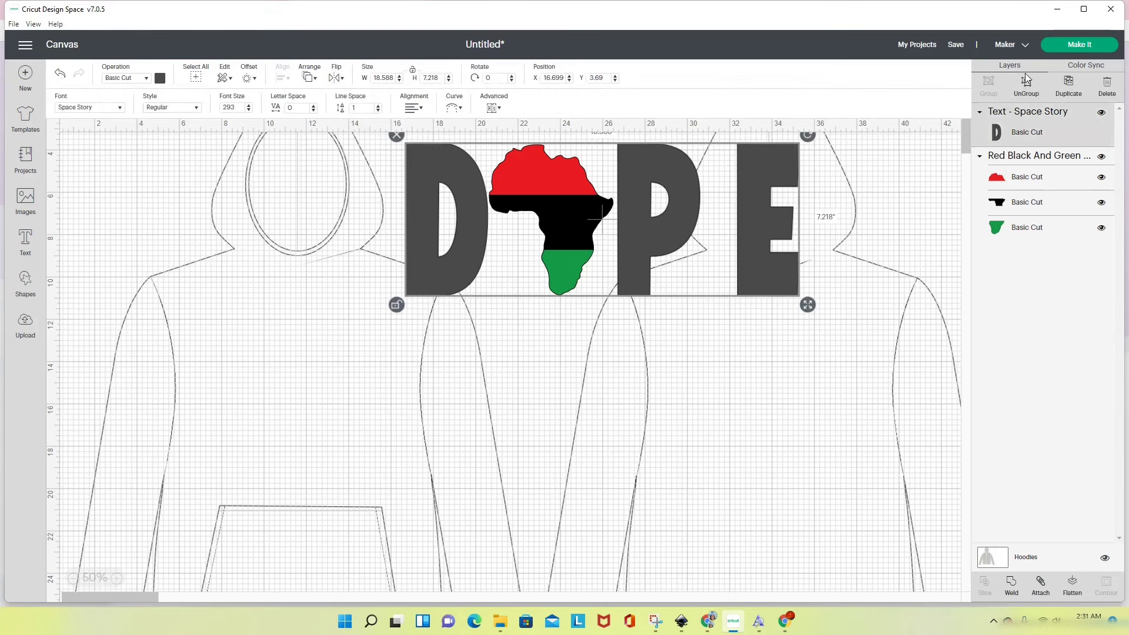
Step: Ungroup the lettering into separate letters and nudge the E about 1 in to the right
click(1025, 82)
click(771, 279)
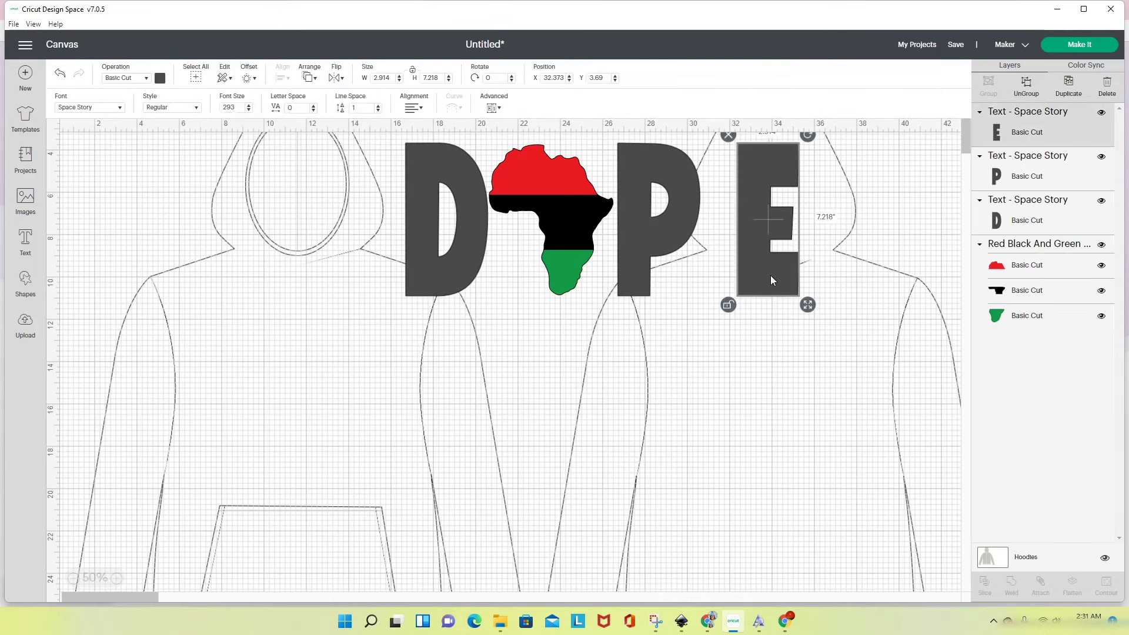
key(Right)
key(Right)
key(Right)
key(Right)
key(Right)
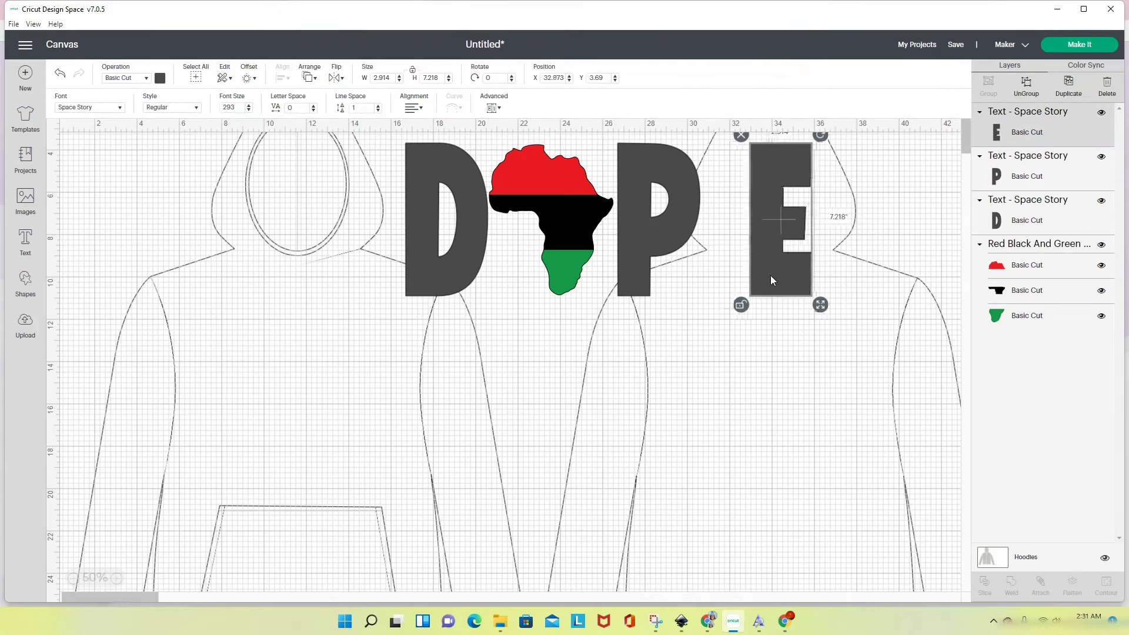
key(Right)
key(Right)
key(Right)
key(Right)
key(Right)
Step: Nudge the P about 1.1 in to the right, away from the Africa image
click(681, 230)
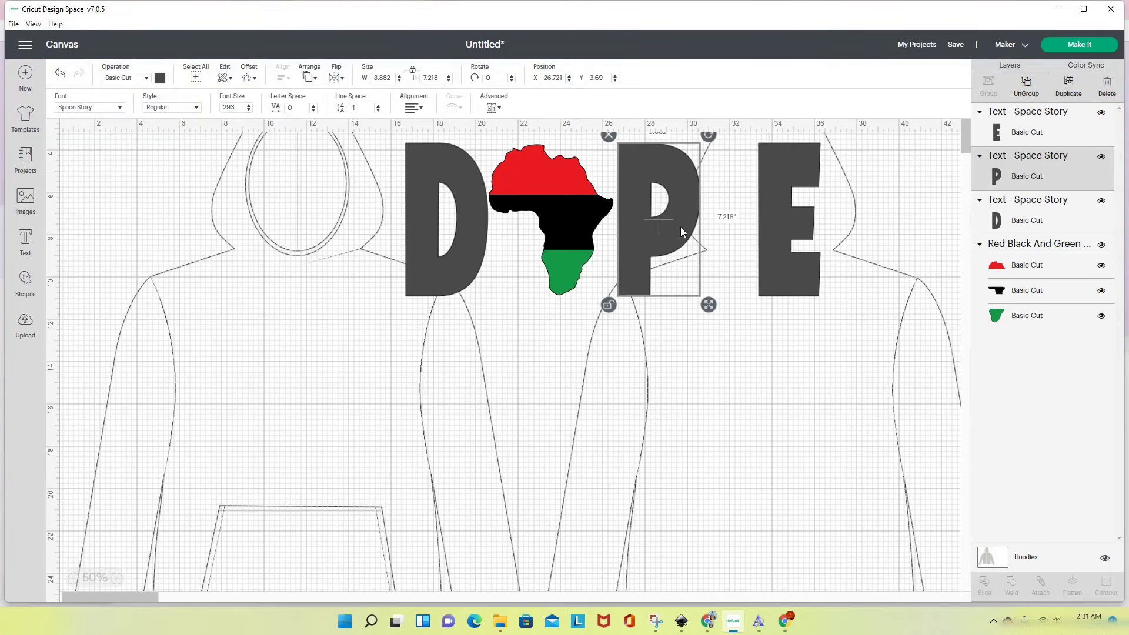
key(Right)
key(Right)
key(Right)
key(Right)
key(Right)
key(Right)
key(Right)
key(Right)
key(Right)
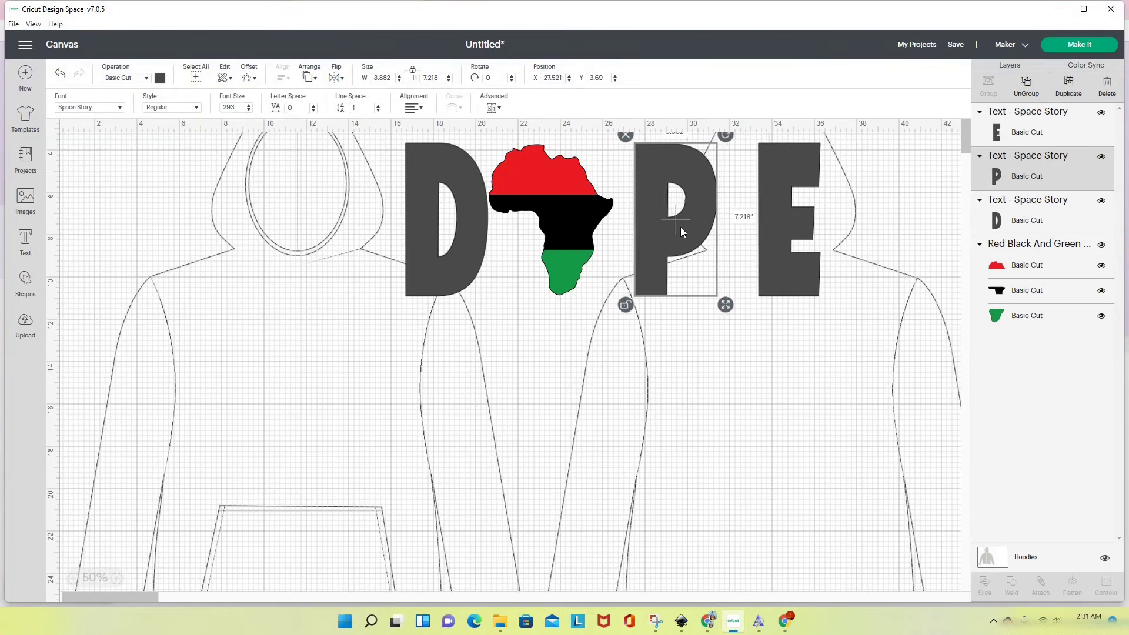
Step: Nudge the Africa image 0.4 in to the right to centre it between the D and the P
click(575, 226)
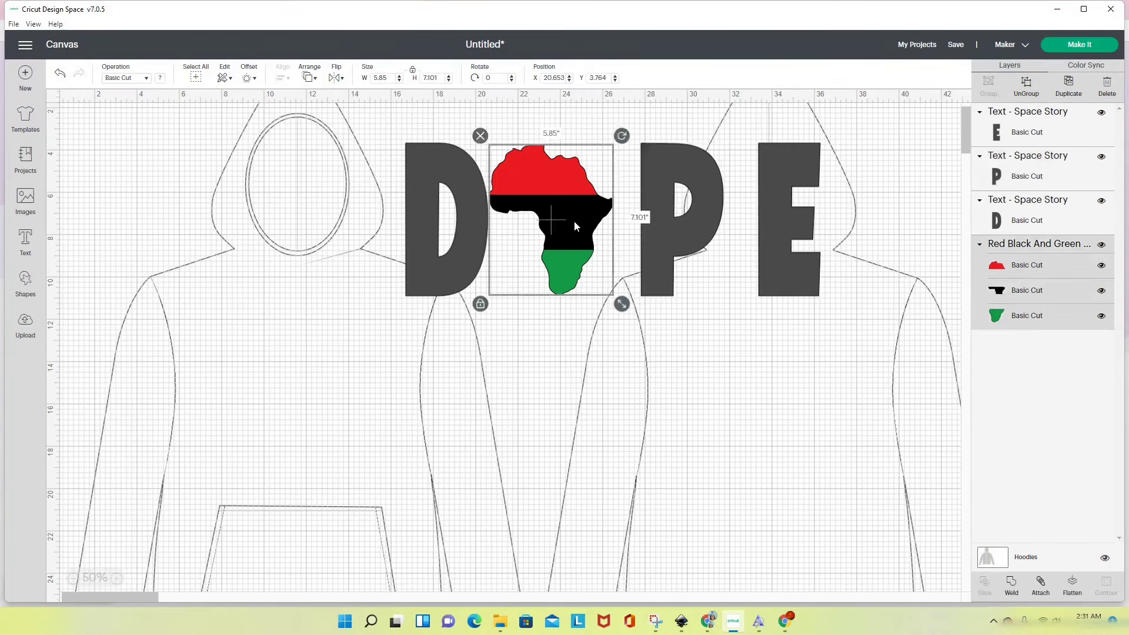
key(Right)
key(Right)
key(Right)
key(Right)
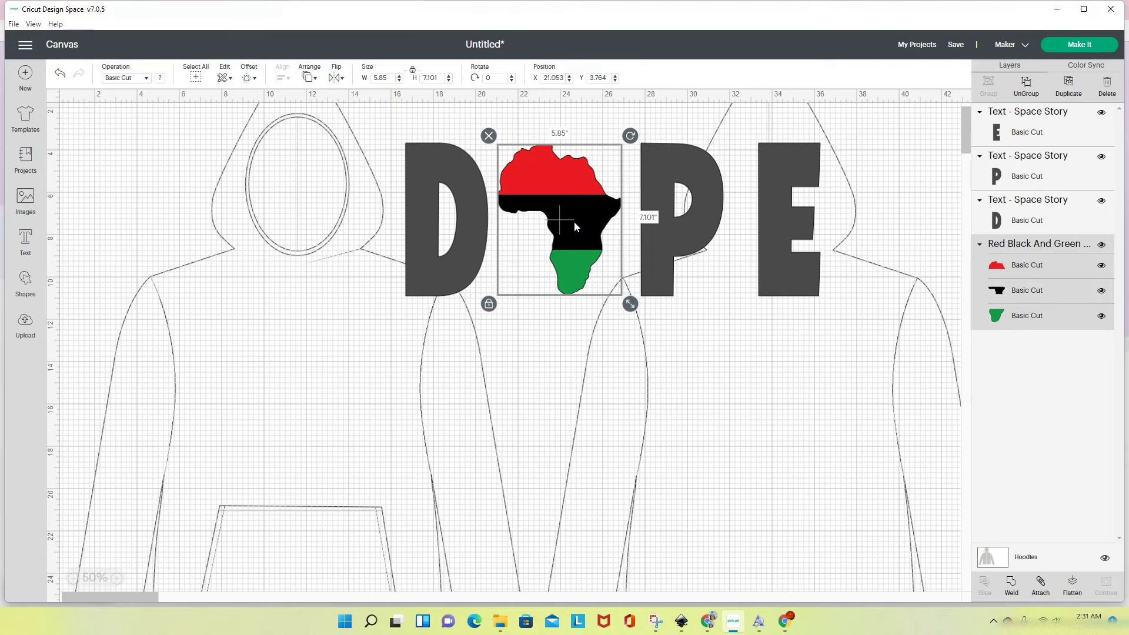
click(736, 355)
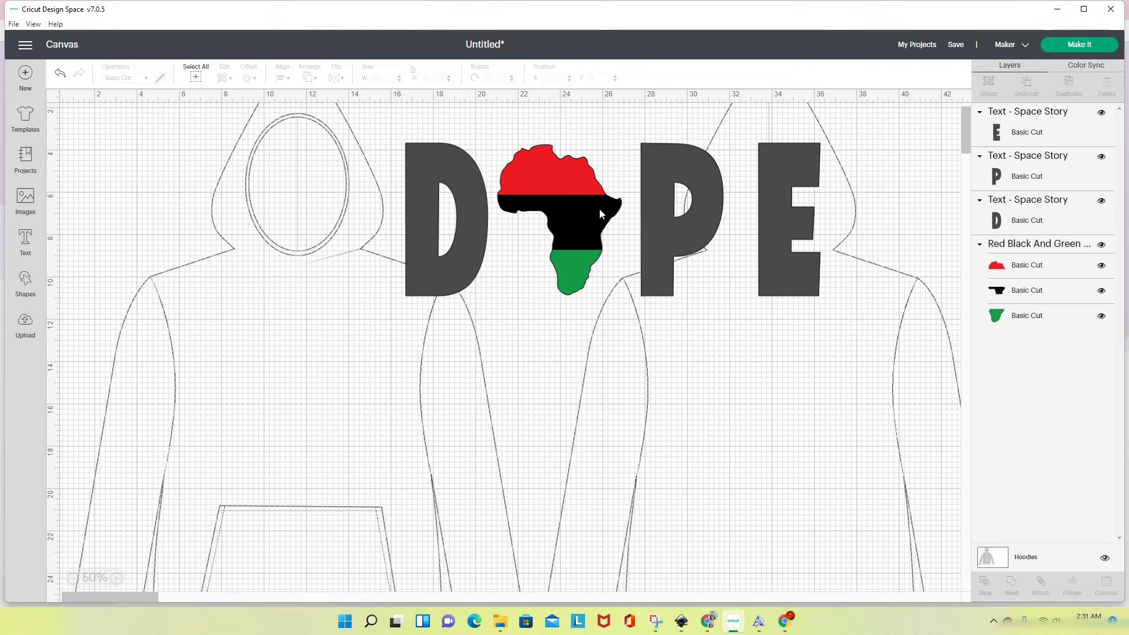
click(449, 244)
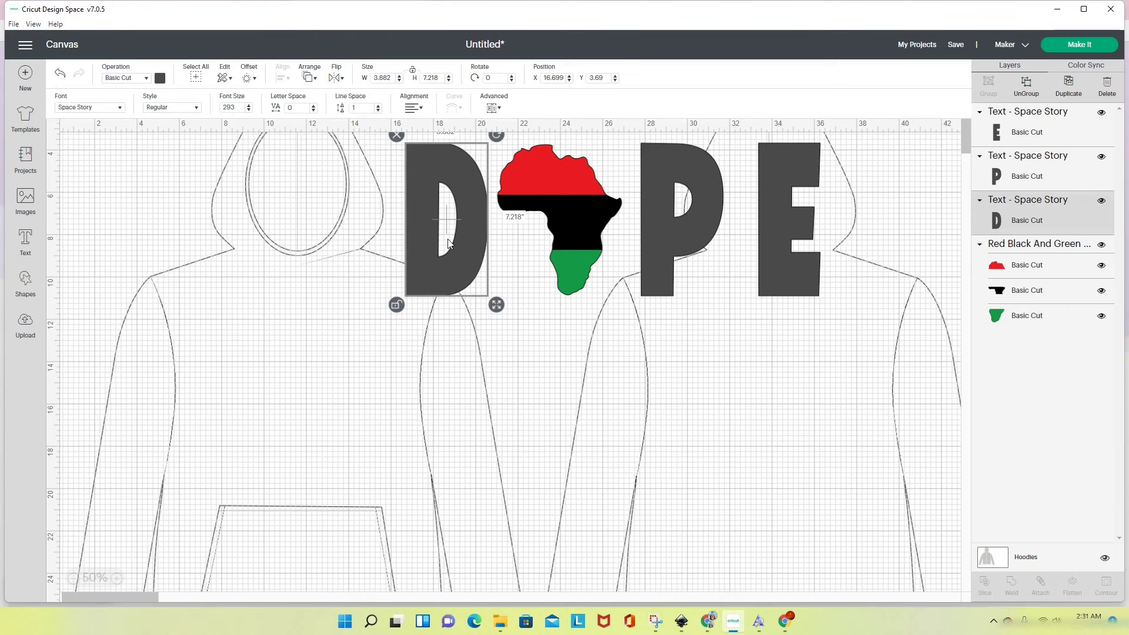
click(558, 175)
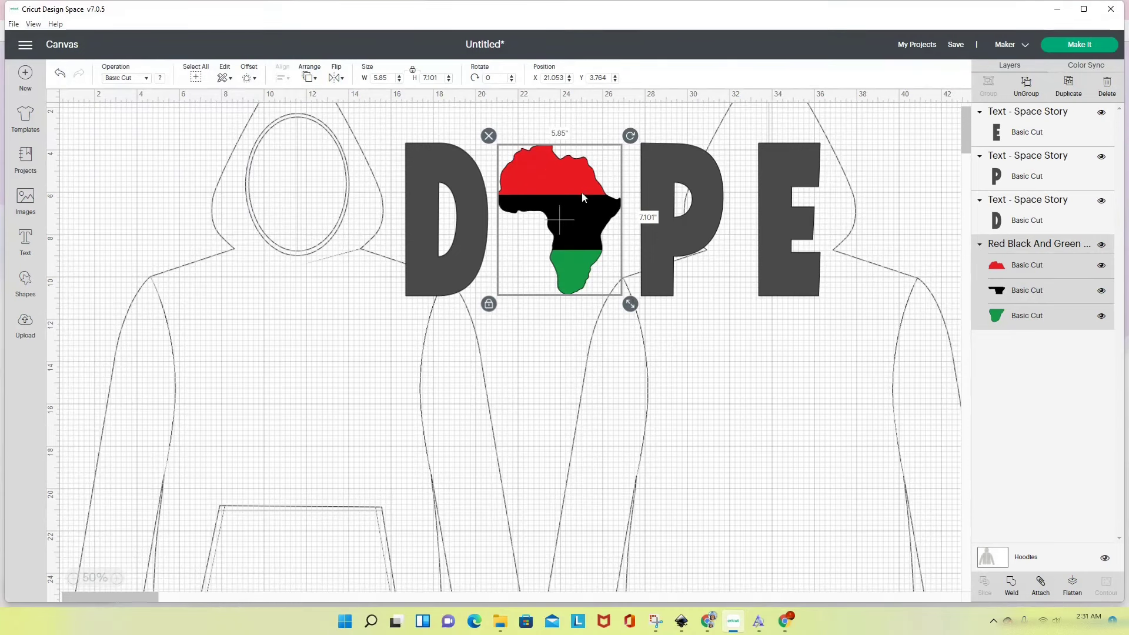
click(671, 267)
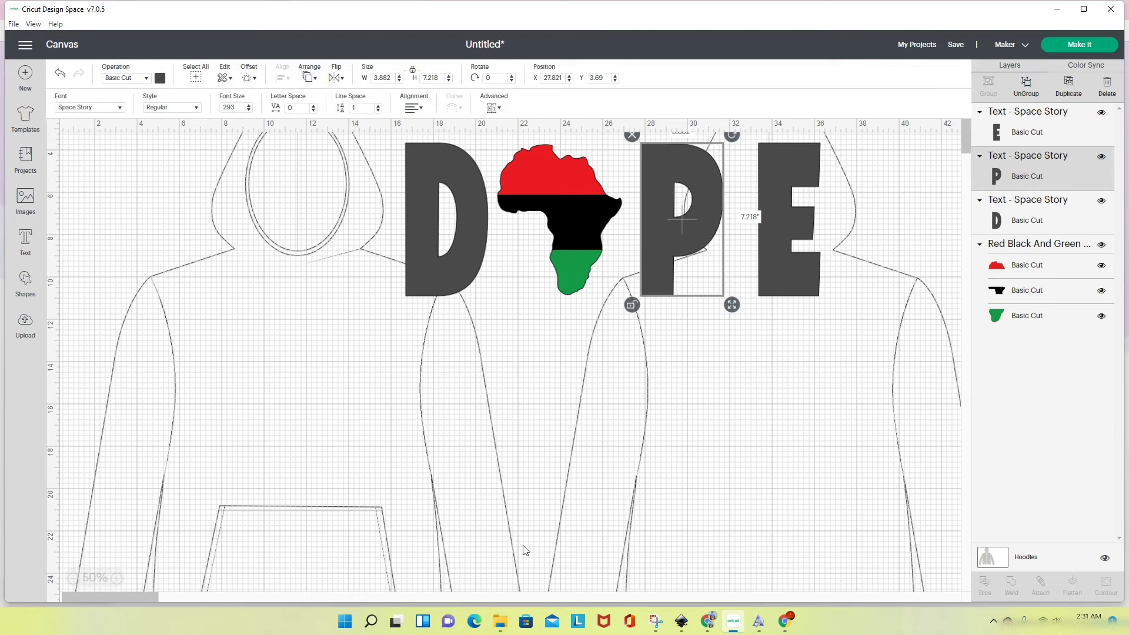
click(533, 406)
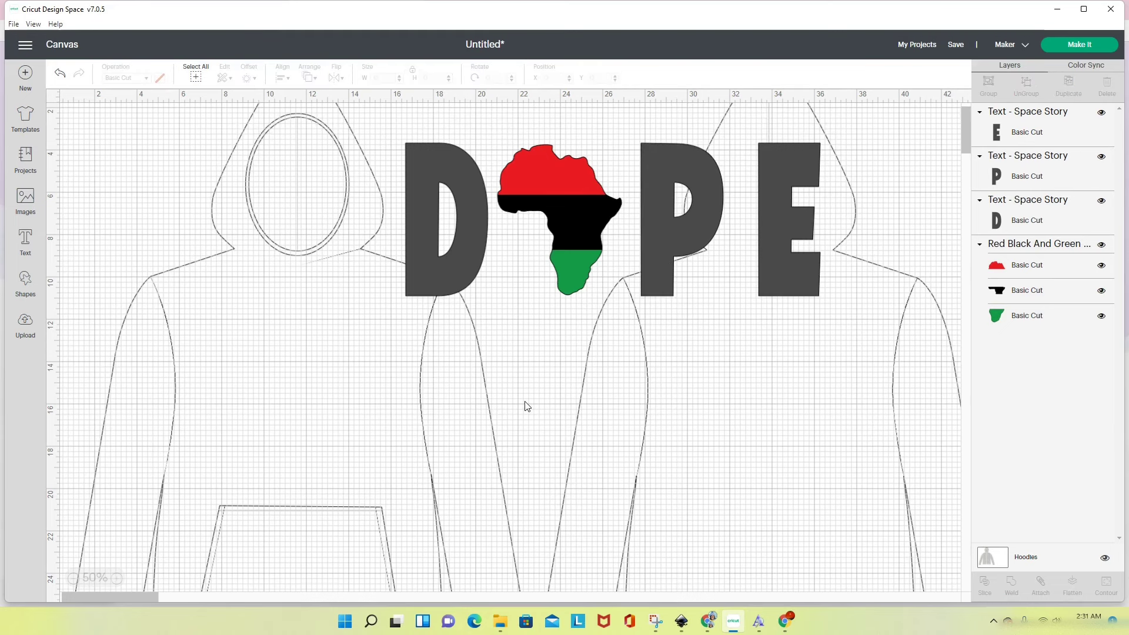
Step: Resize the Africa image proportionally to about 5.8 in wide and 7.0 in high
click(575, 229)
drag(631, 304, 639, 312)
drag(639, 308, 631, 303)
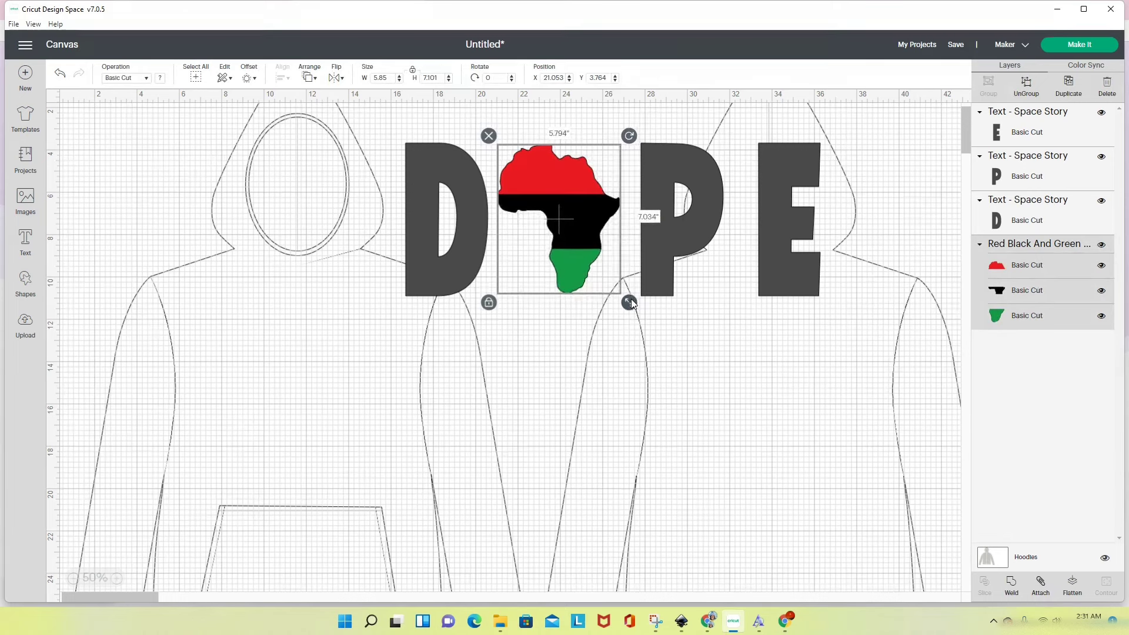
click(529, 323)
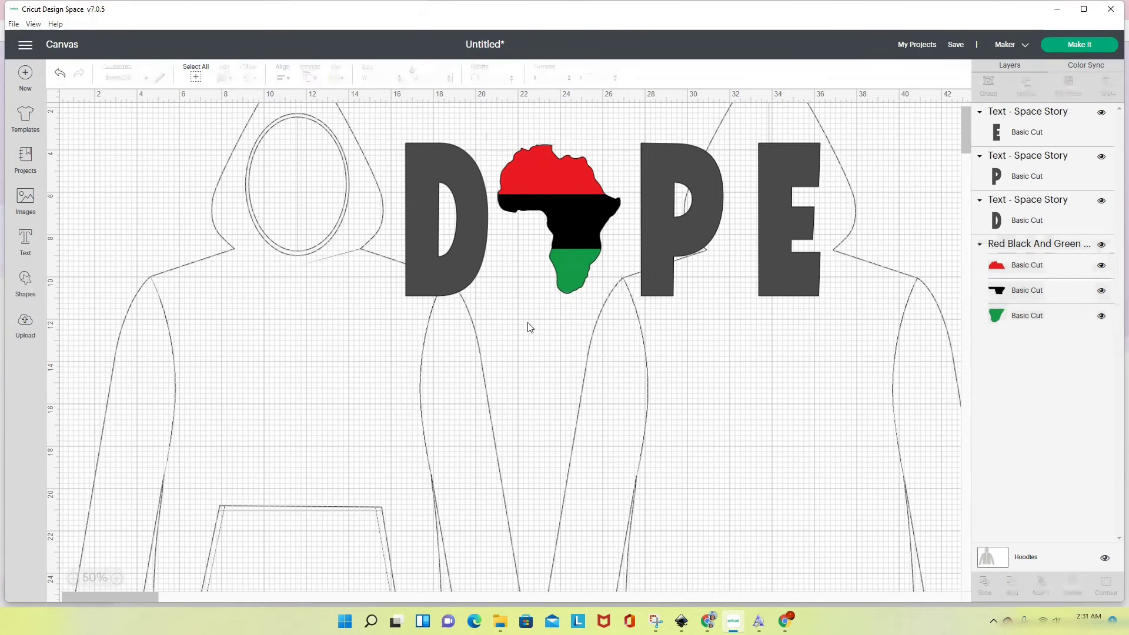
Step: Add a rounded rectangle, stretch it unproportionally to about 25.5 by 2.5 in, and place it across the upper third of the letters
click(29, 286)
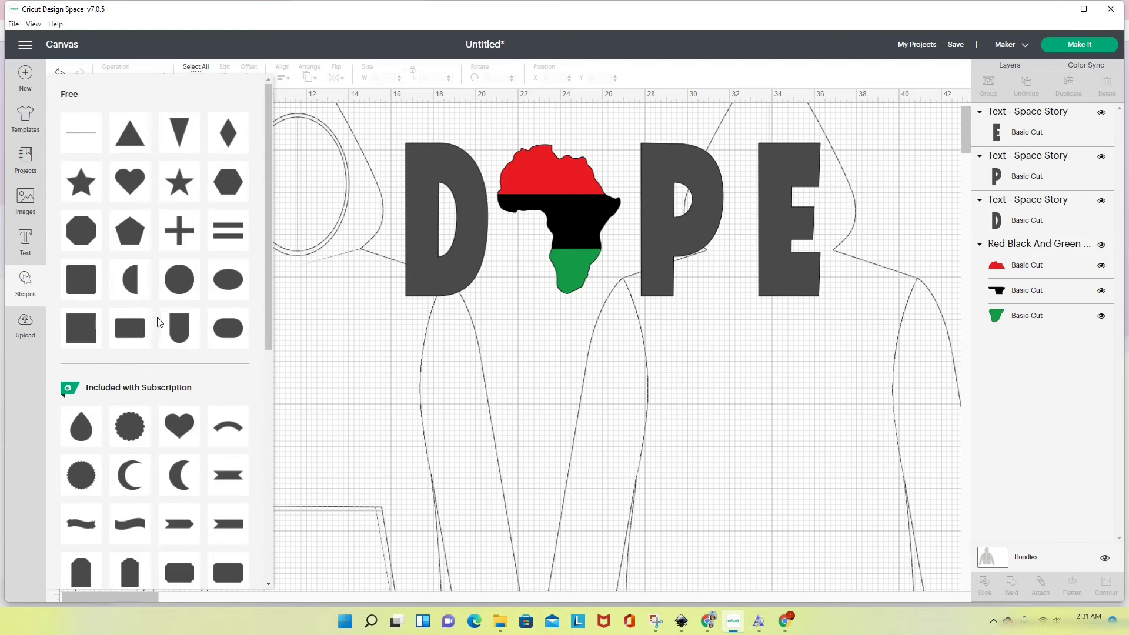
click(139, 333)
drag(115, 147, 233, 240)
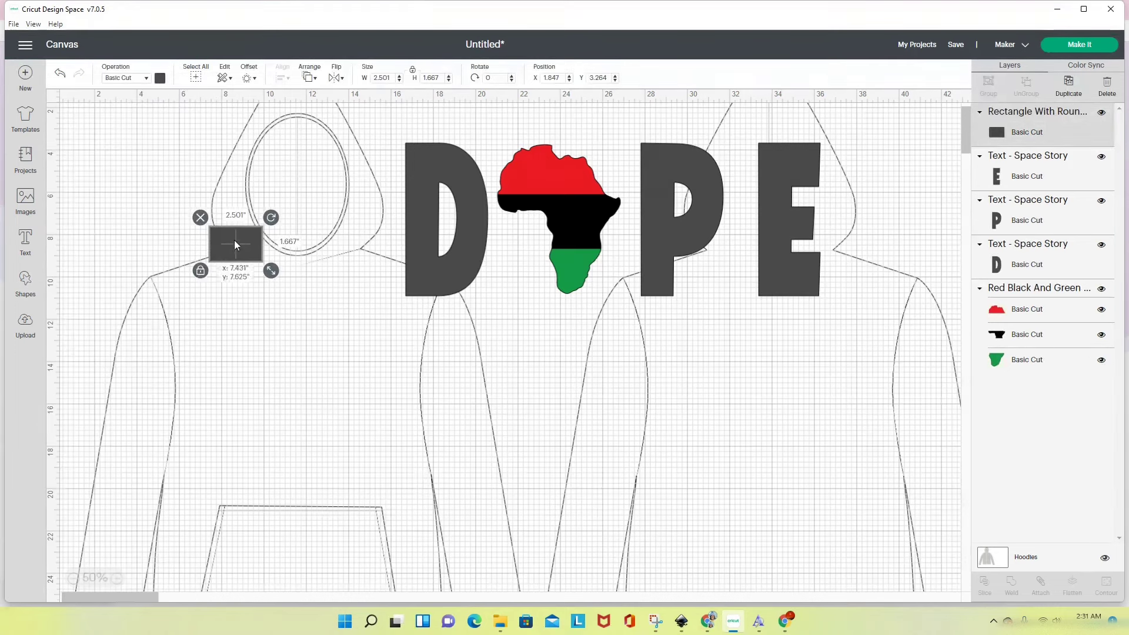
click(200, 269)
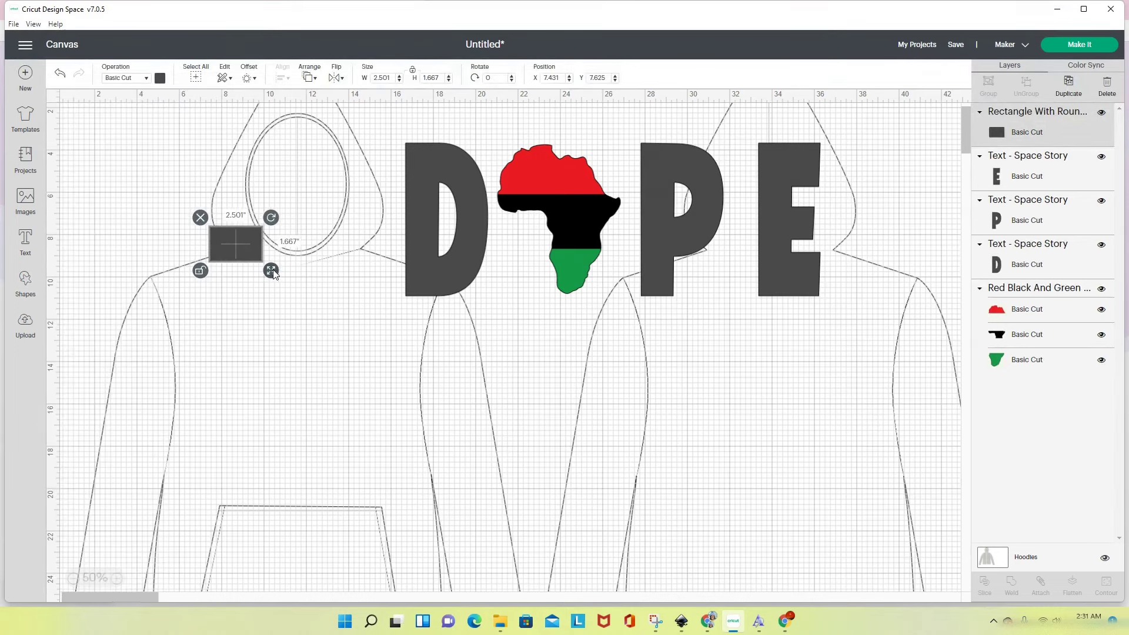
drag(272, 271, 376, 159)
drag(461, 184, 841, 212)
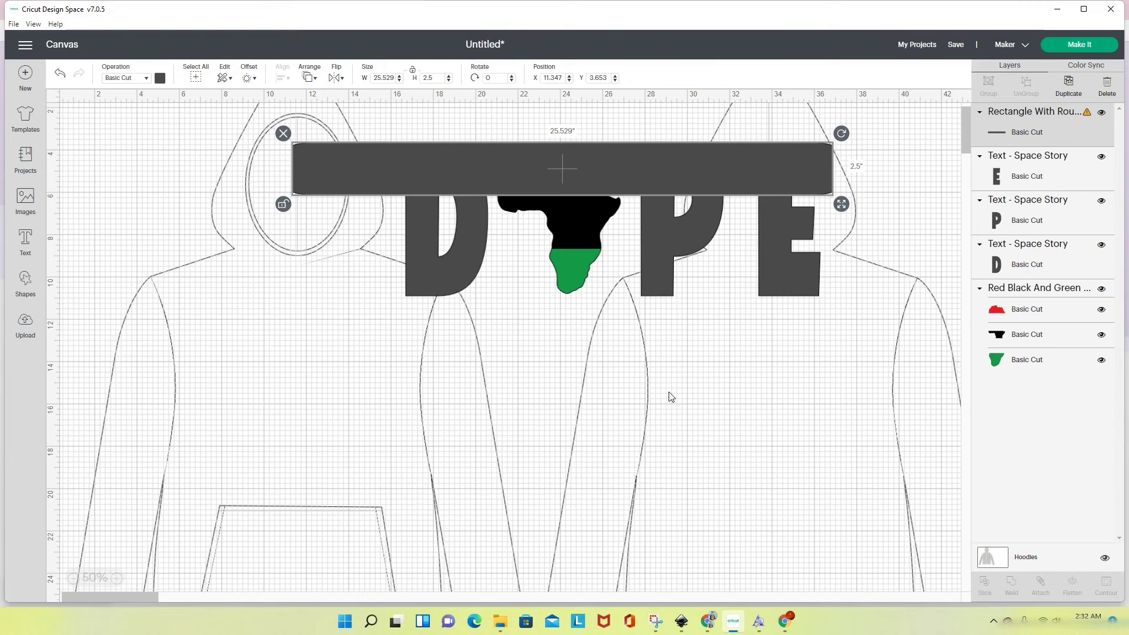
click(536, 429)
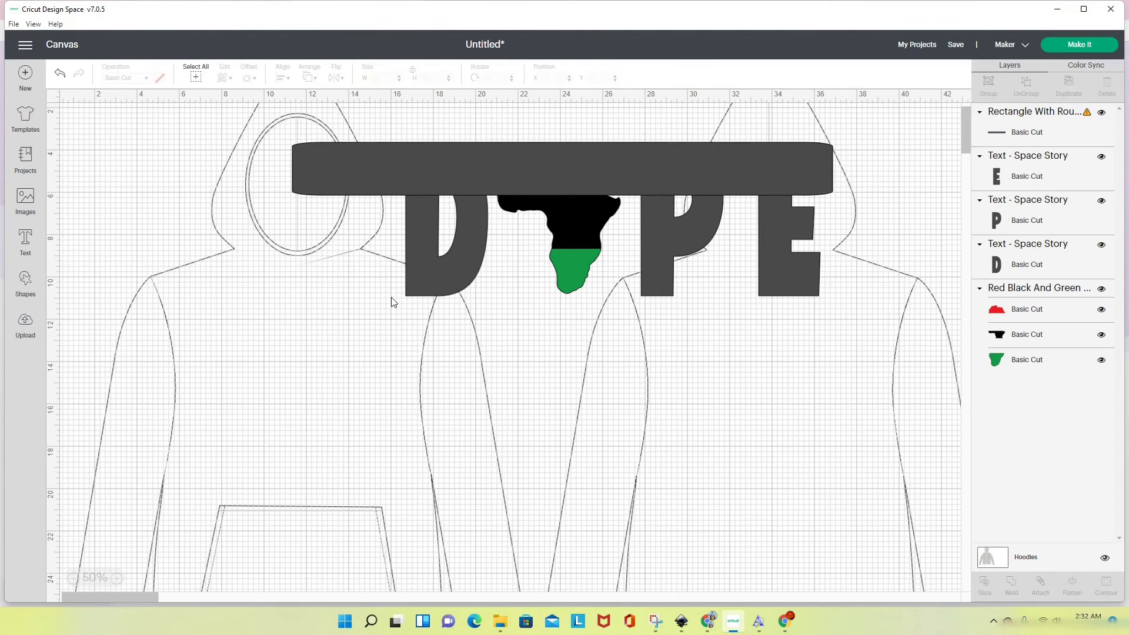
click(318, 173)
click(351, 274)
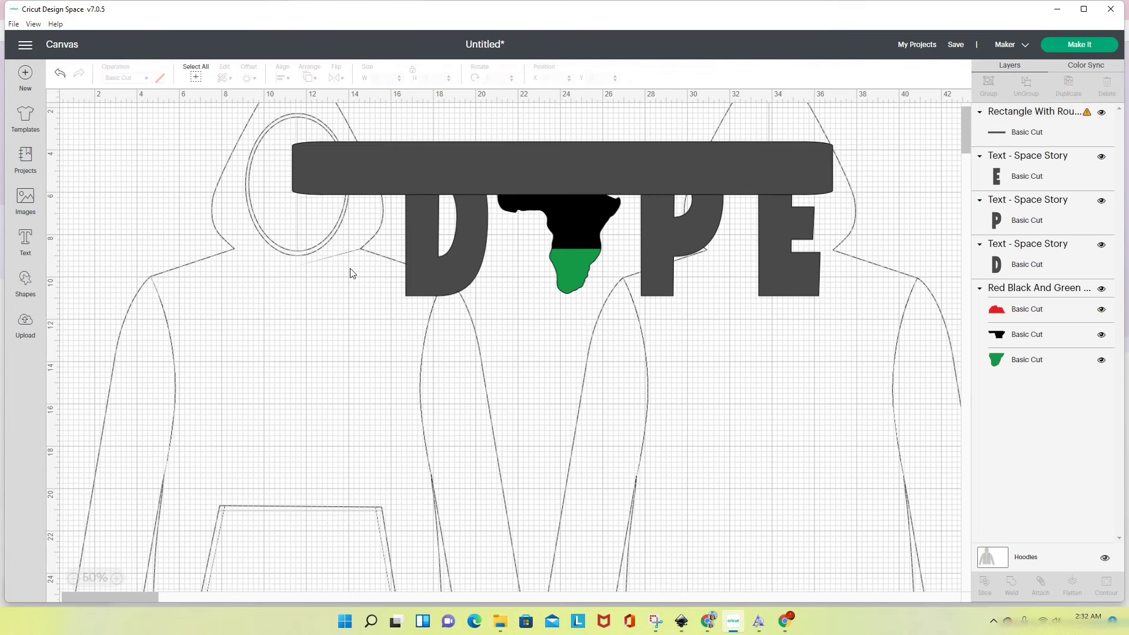
Step: Duplicate the long rectangle and move the copy to the empty area well below the lettering
click(356, 178)
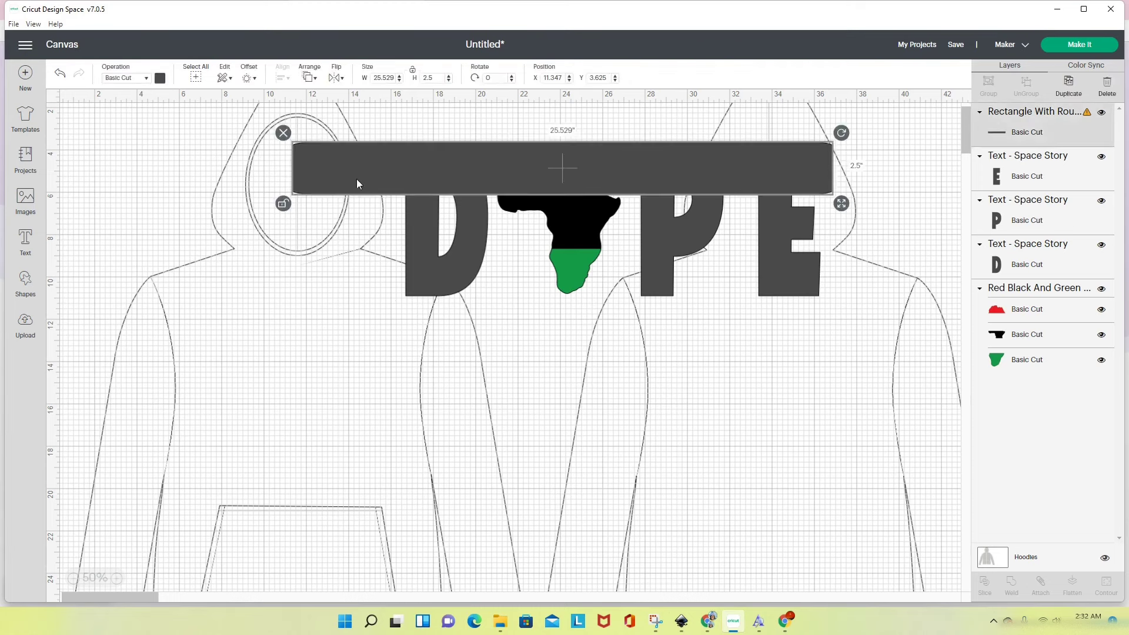
click(1068, 85)
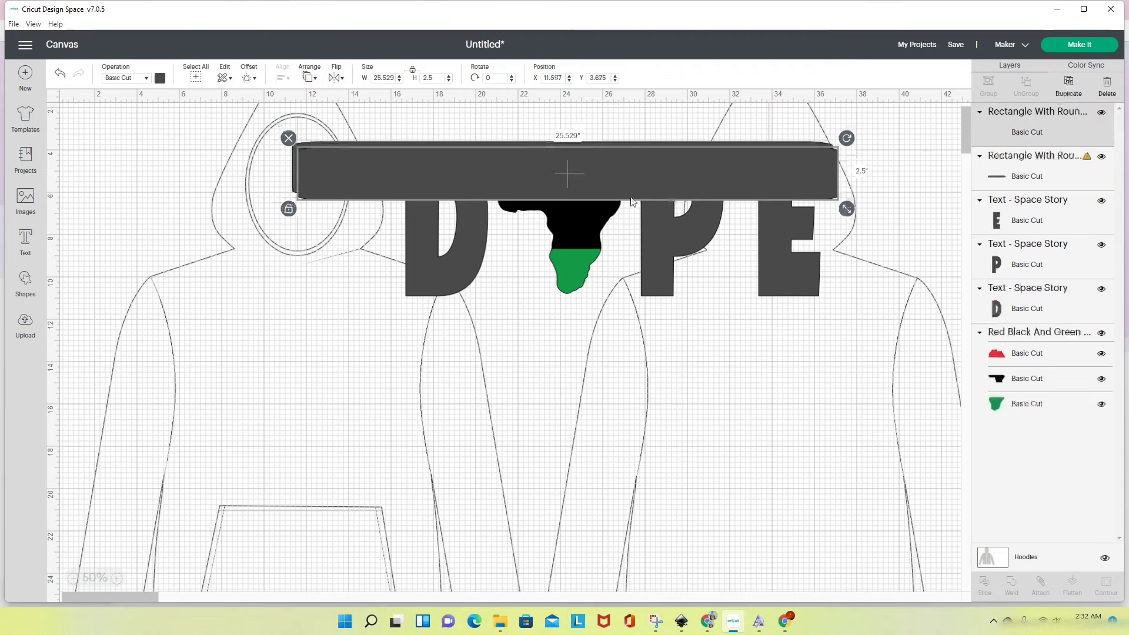
drag(635, 188, 678, 496)
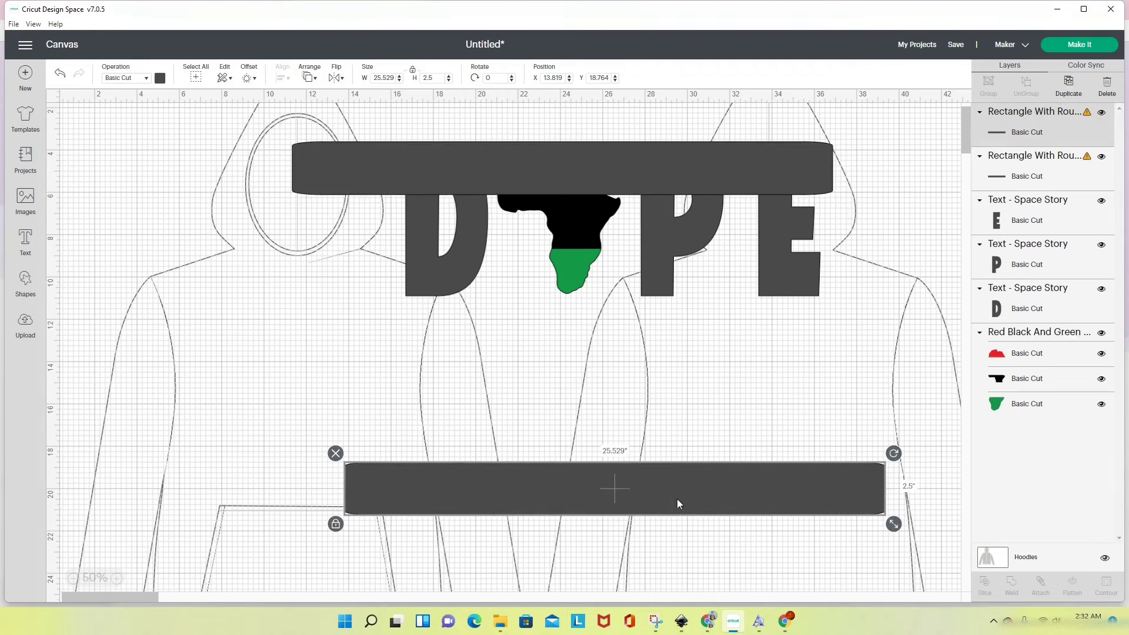
Step: Slice the D with the rectangle covering its upper part and select the sliced rectangle
click(393, 164)
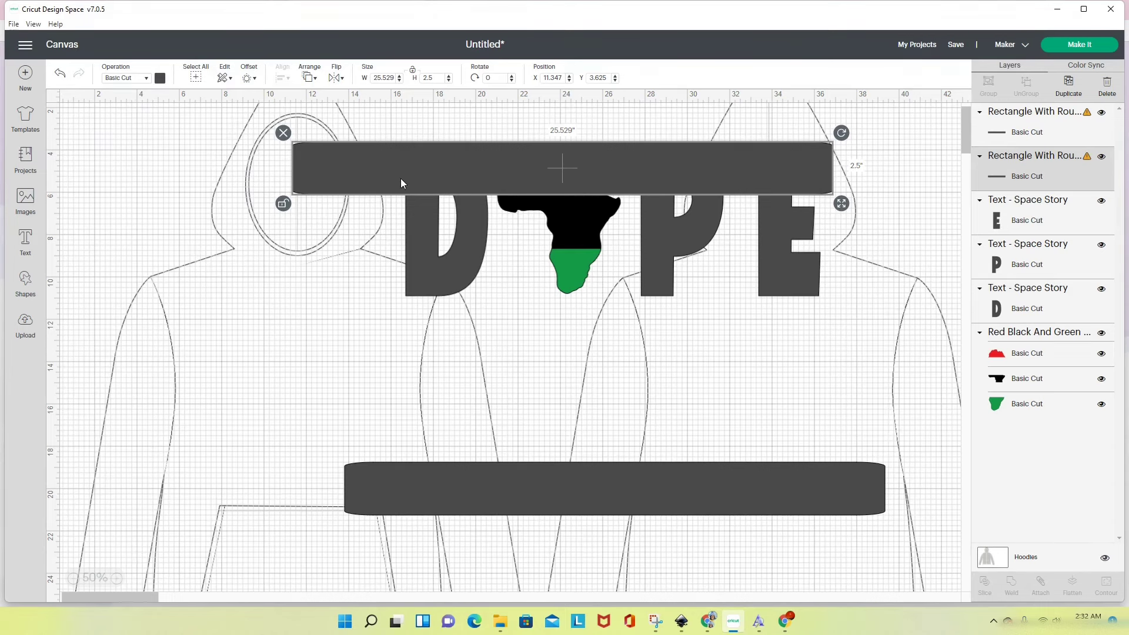
shift+click(438, 269)
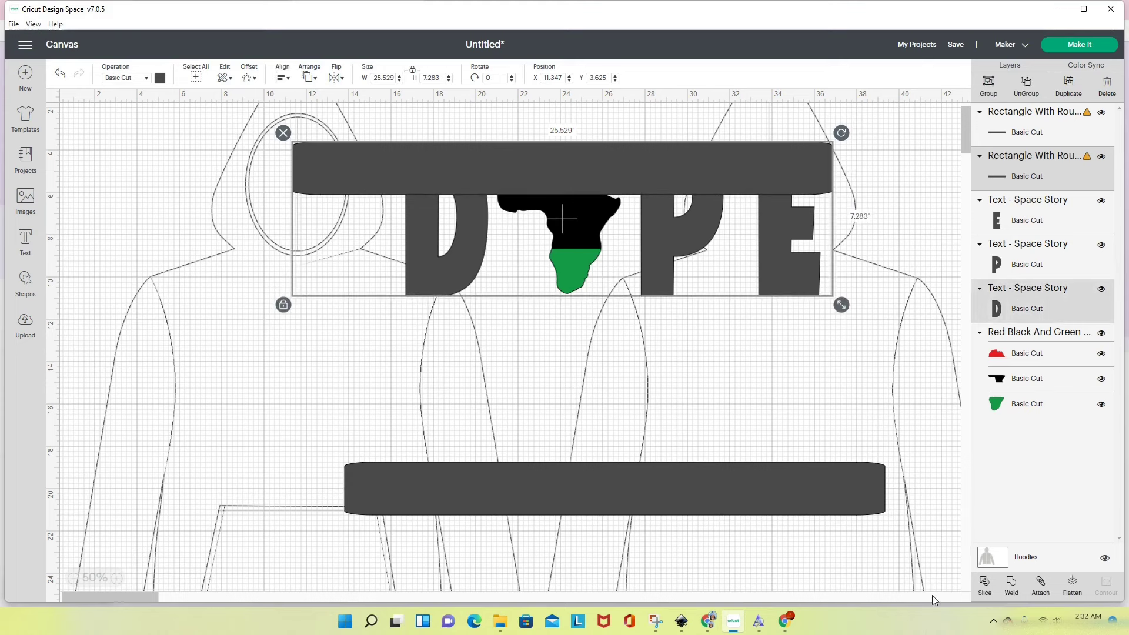
click(983, 585)
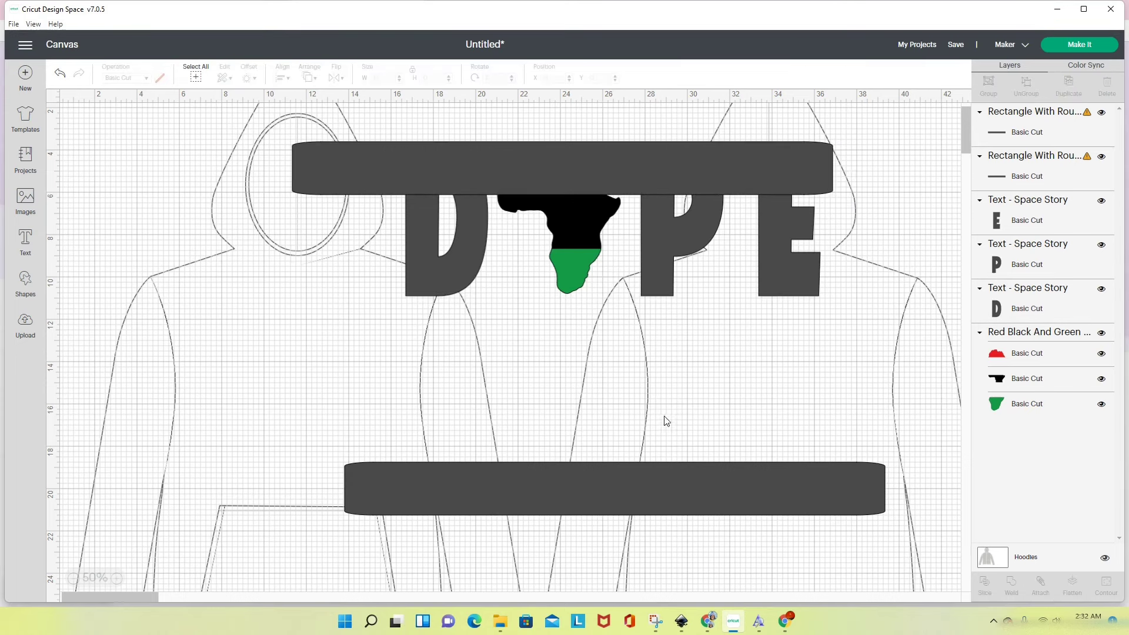
click(677, 175)
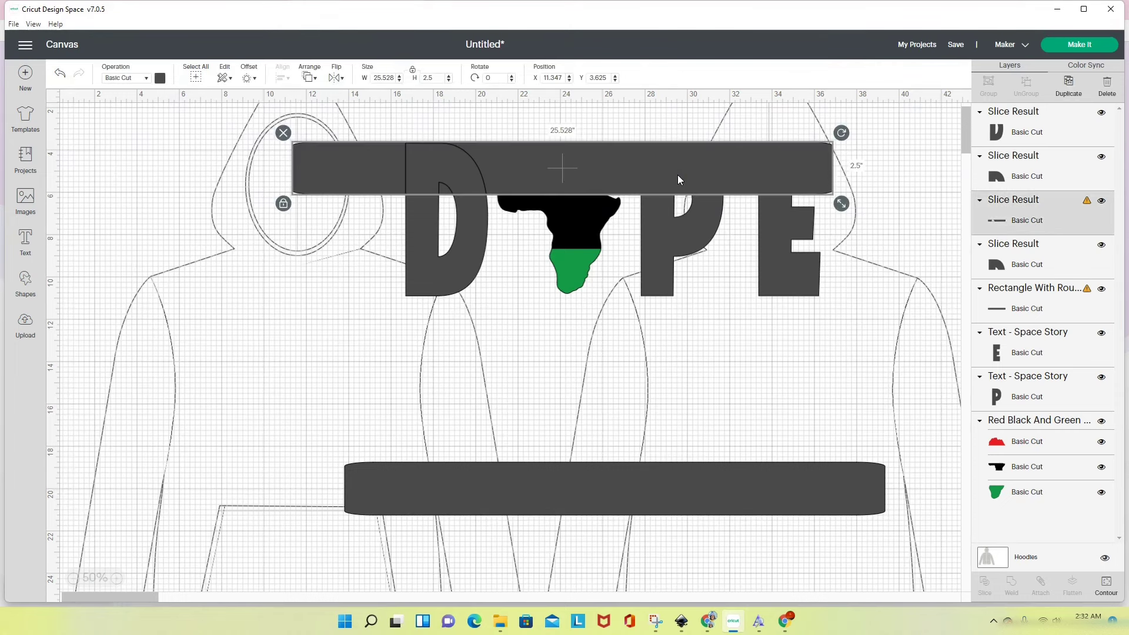
Step: Slice the P and the E in turn with the long rectangle covering their upper parts
shift+click(689, 239)
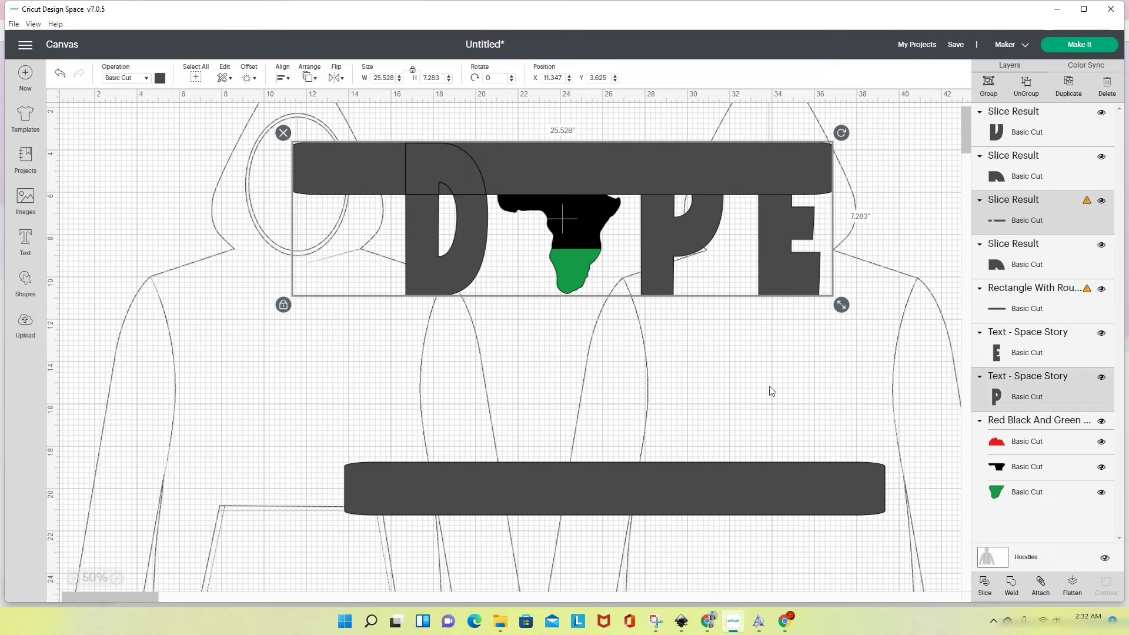
click(985, 585)
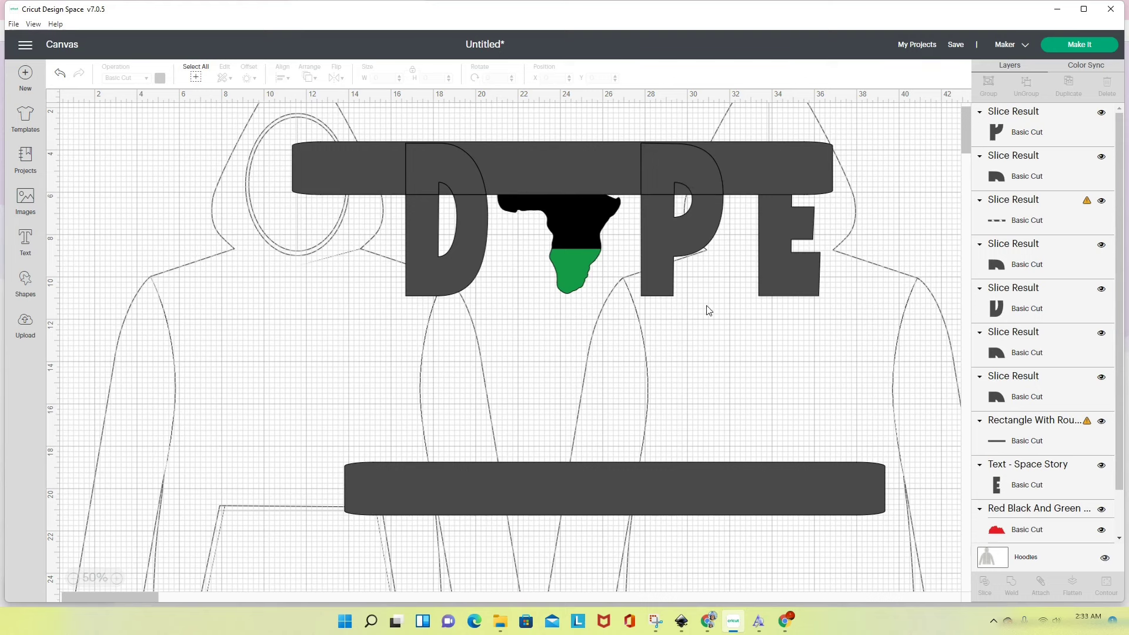
click(781, 154)
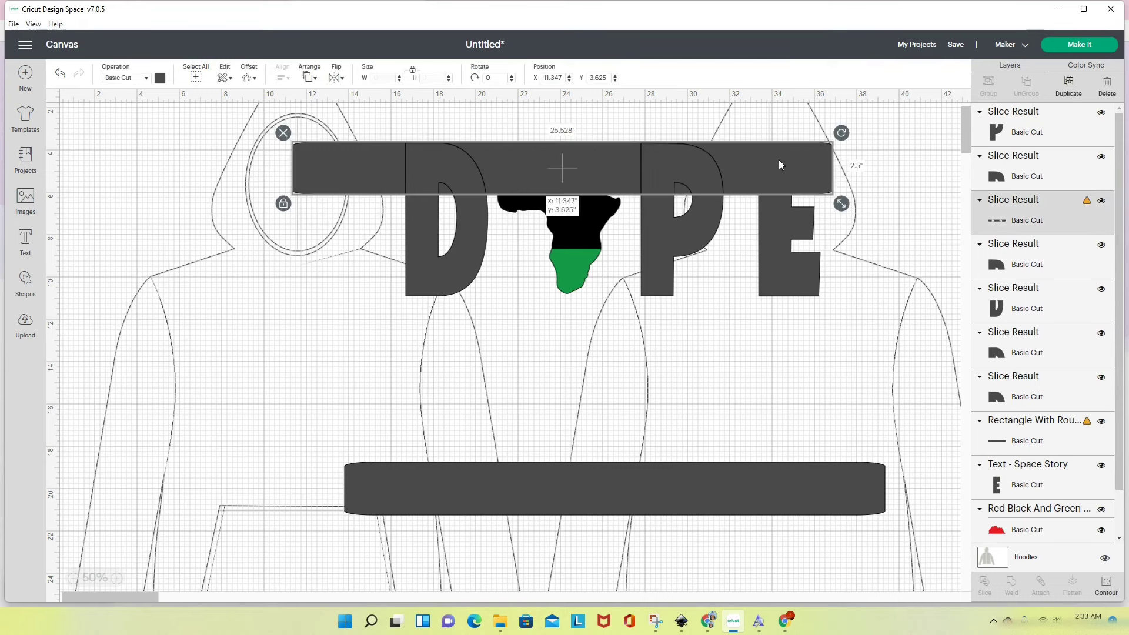
shift+click(793, 265)
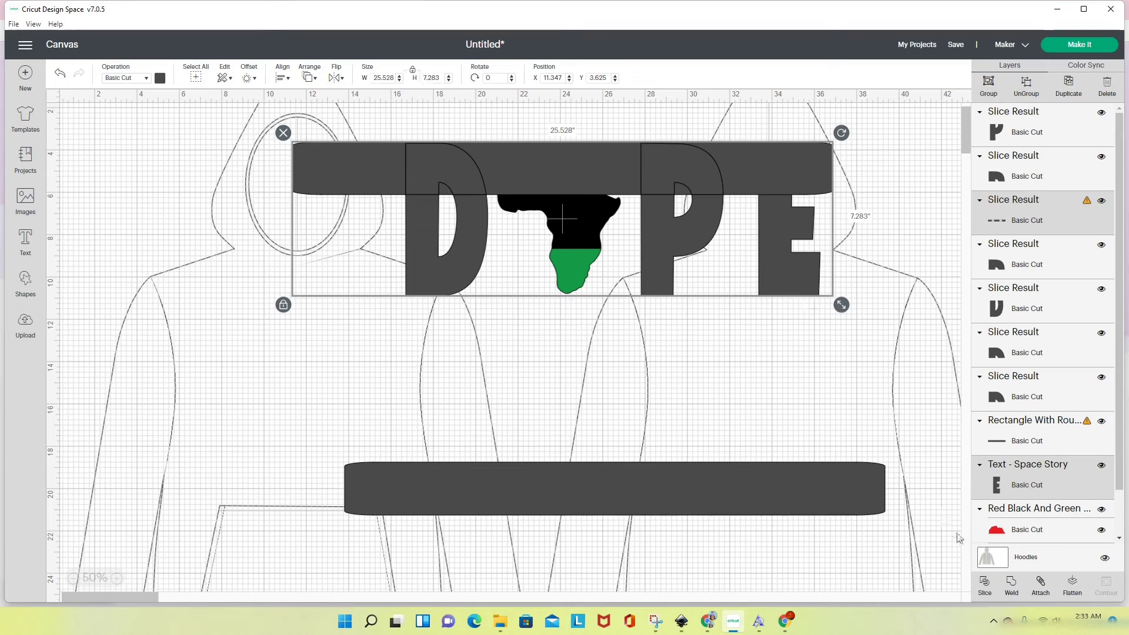
click(985, 583)
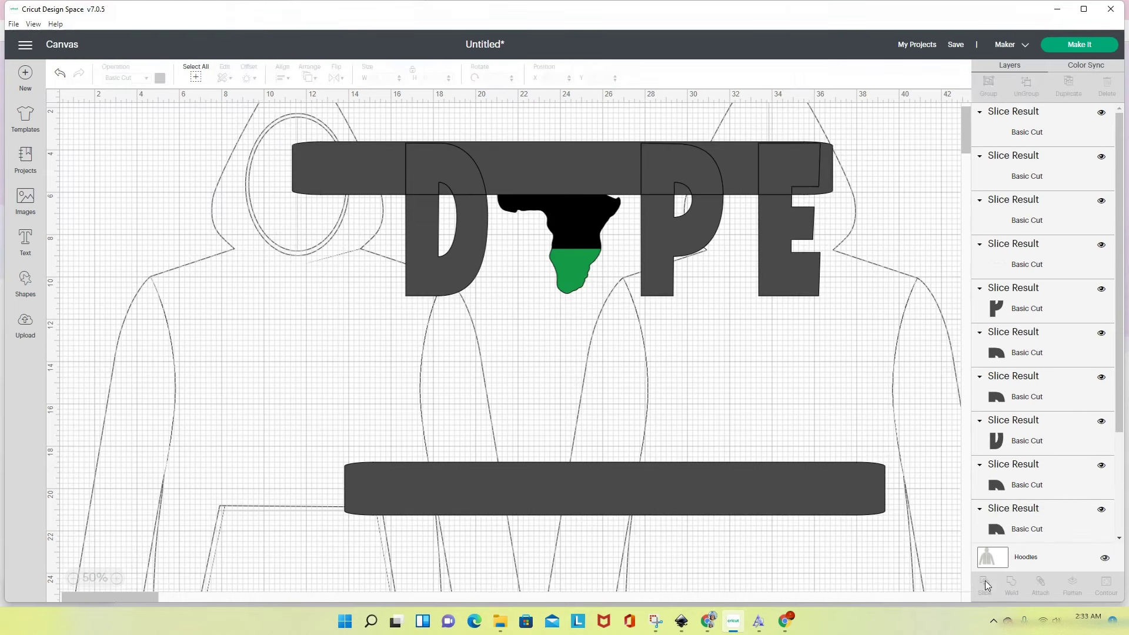
Step: Move the cut rectangle and the spare D piece off the lettering and color the D's upper band red
drag(342, 172, 282, 360)
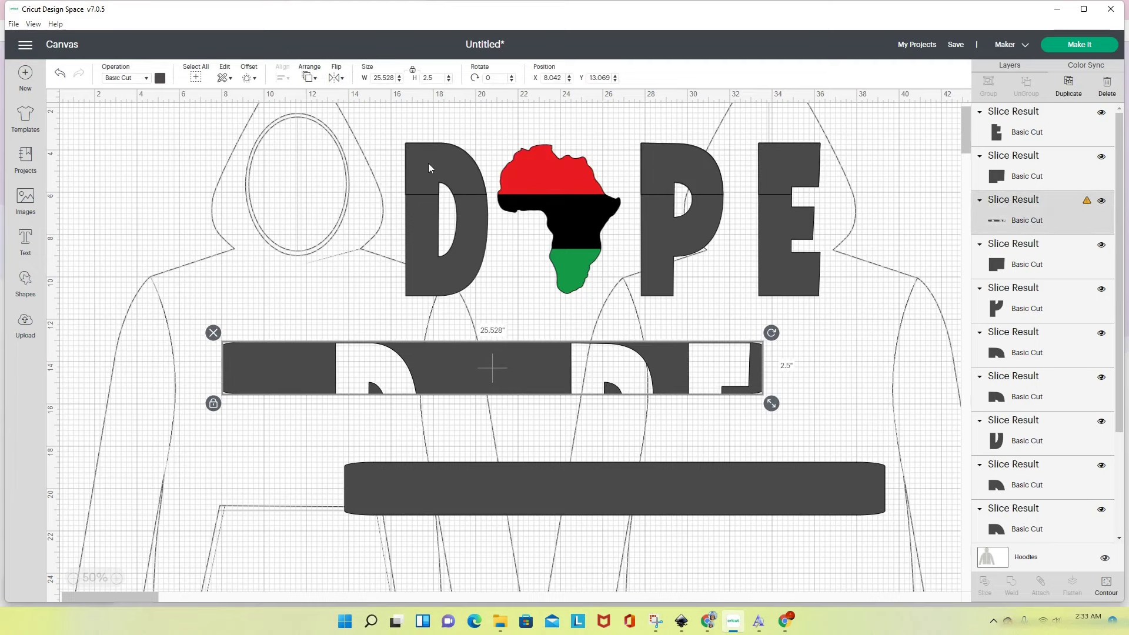
drag(428, 164, 190, 196)
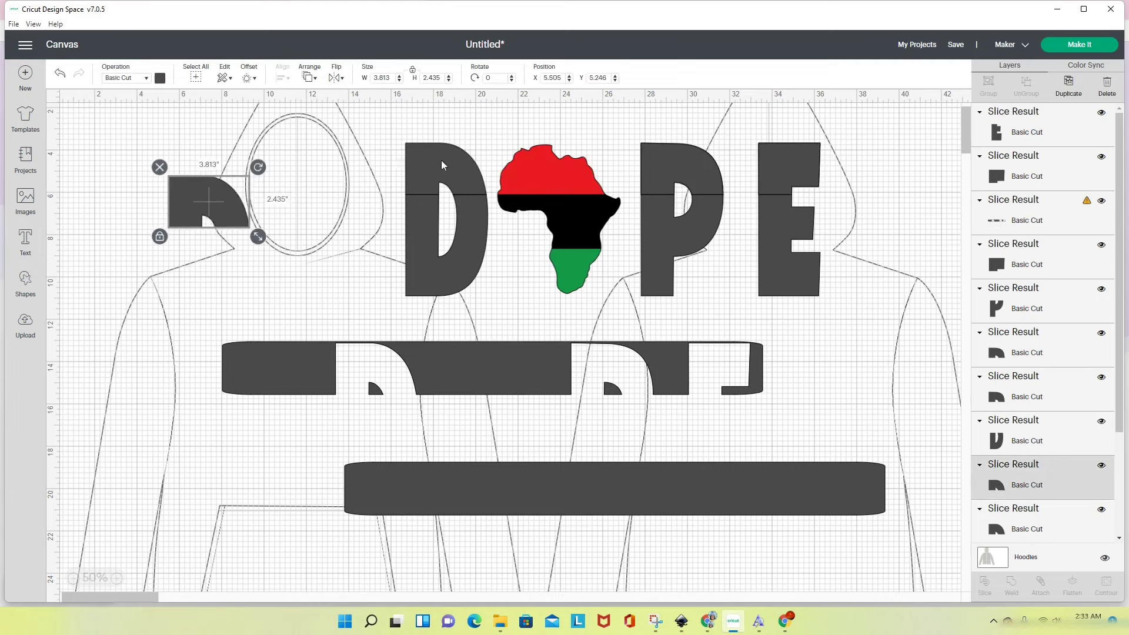
click(440, 160)
click(159, 78)
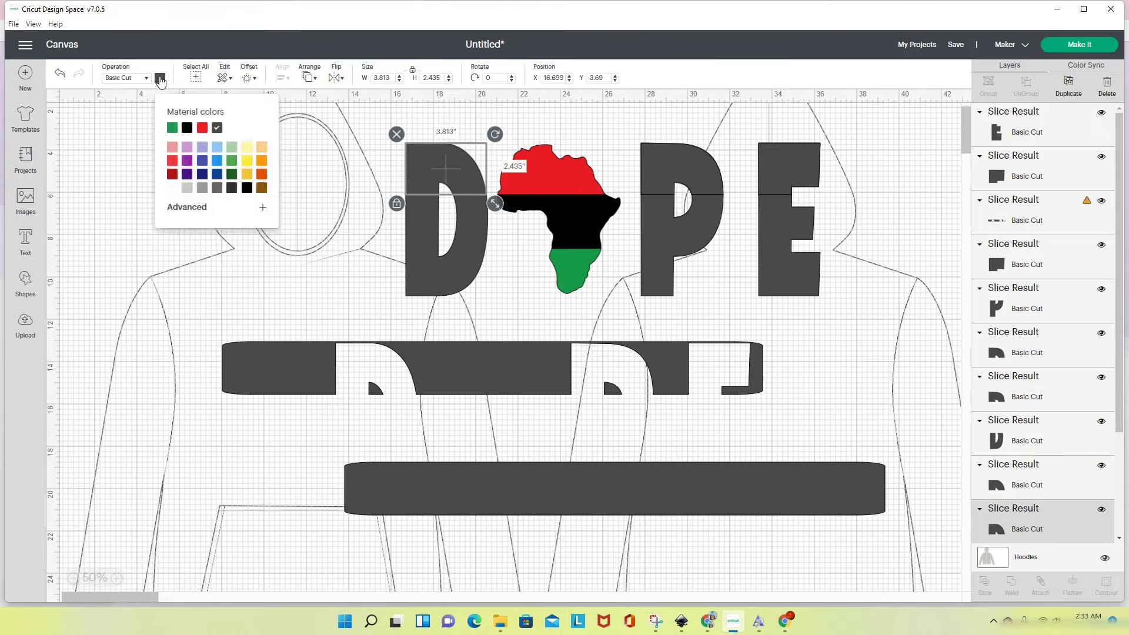
click(201, 127)
click(362, 286)
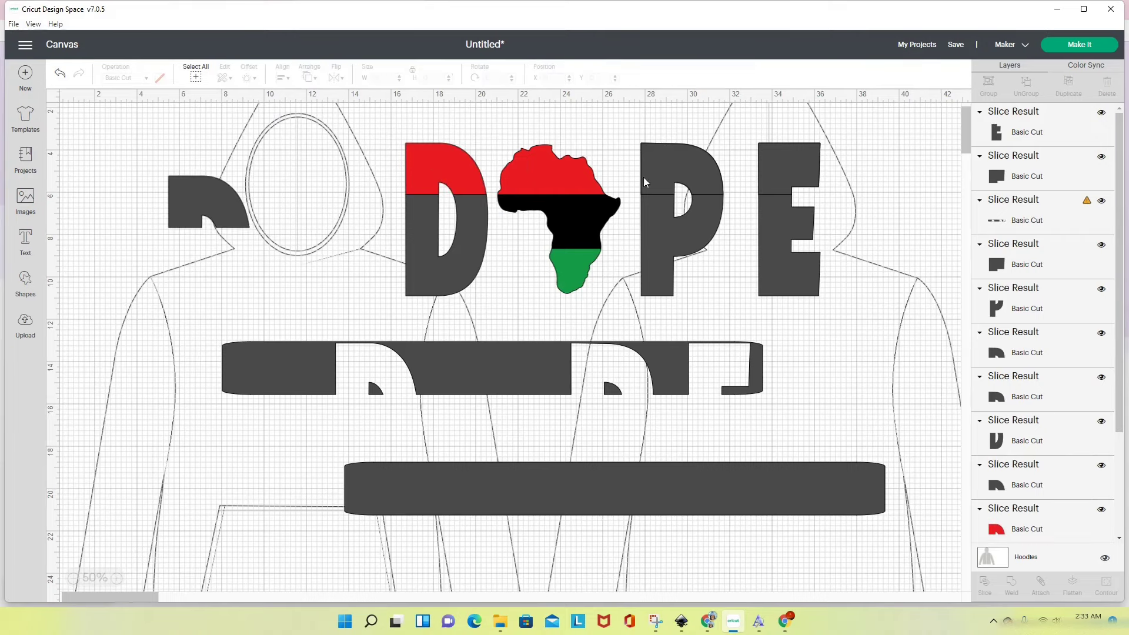
Step: Move the spare P piece beside the hood and color the P's upper band red
click(247, 205)
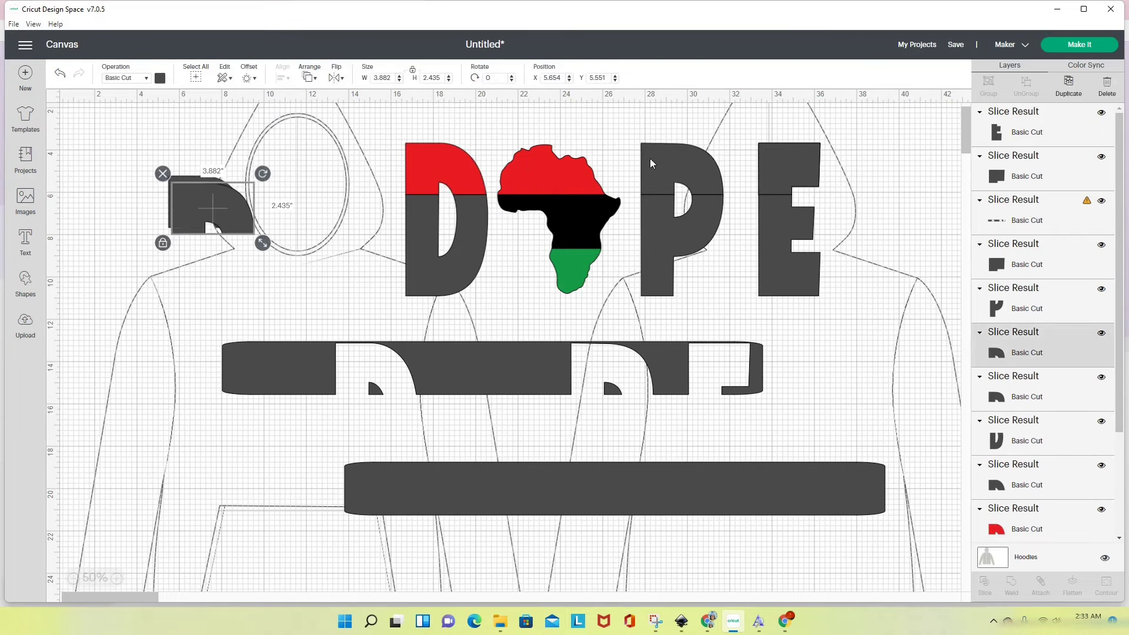
click(651, 157)
click(159, 77)
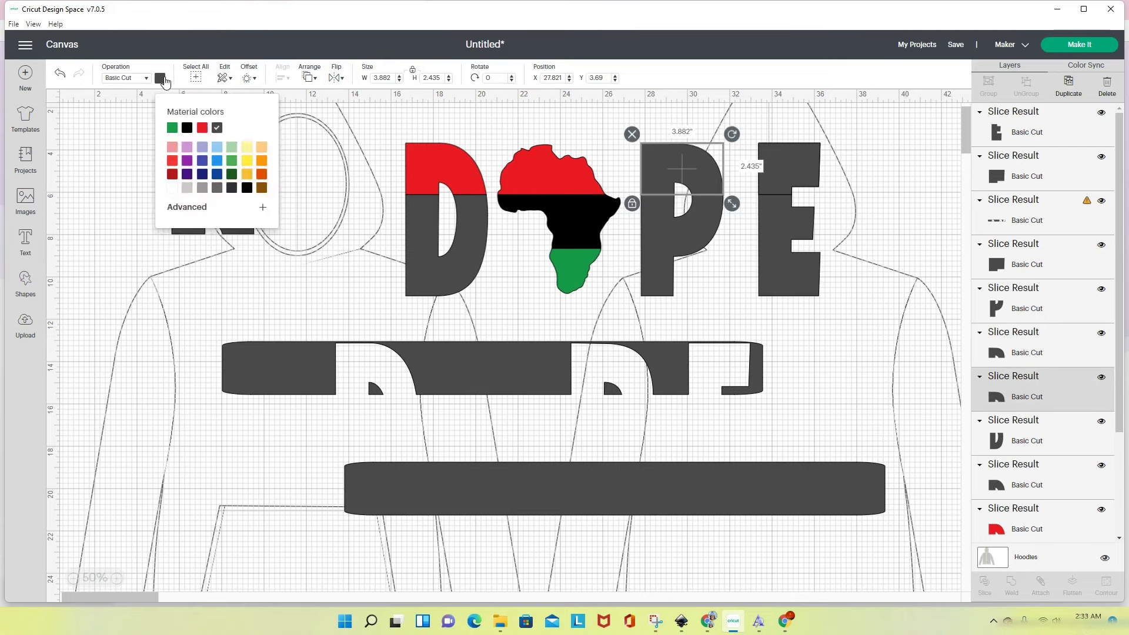
click(203, 134)
Step: Move the spare E piece onto the other leftovers and color the E's upper band red
drag(788, 164, 194, 220)
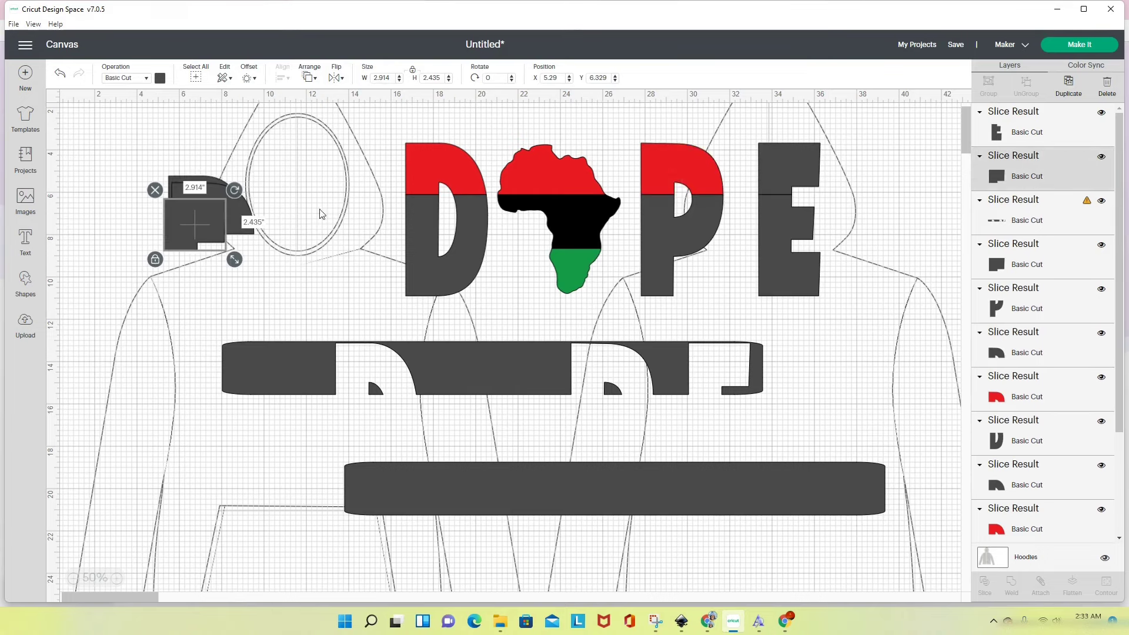
click(774, 160)
click(160, 77)
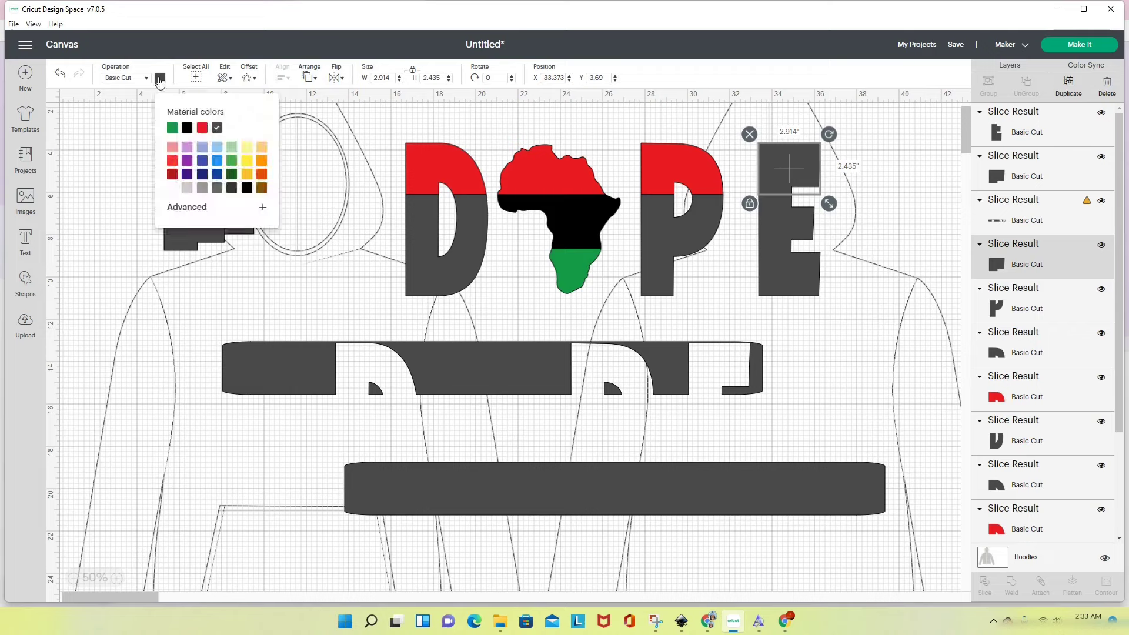
click(202, 128)
click(451, 224)
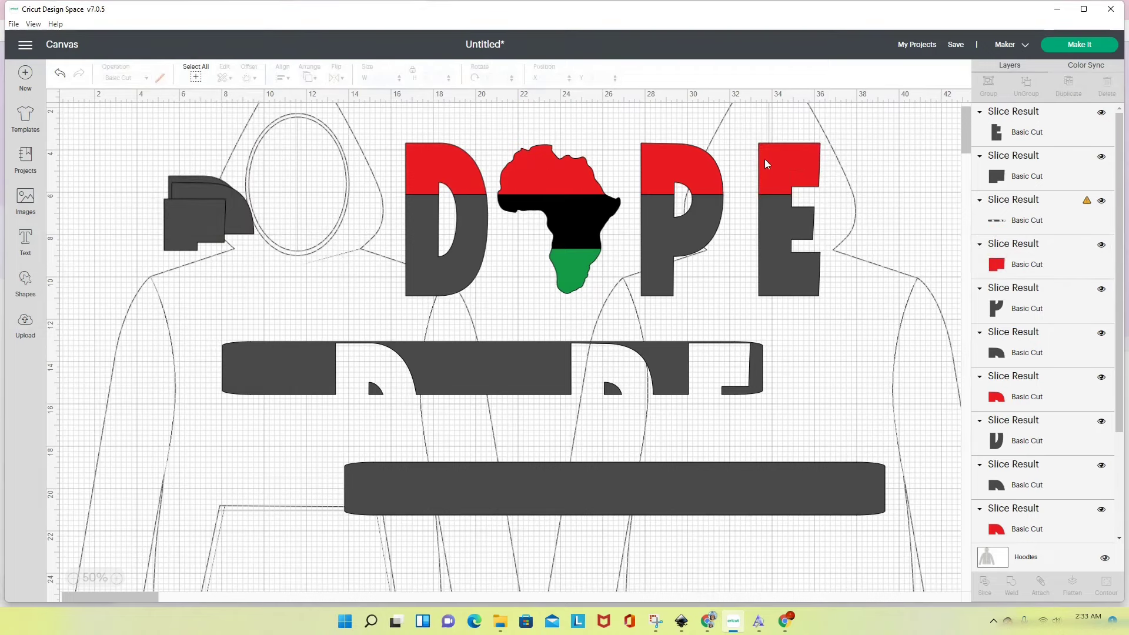
Step: Try to attach the red bands of D, P and E to the whole grouped Africa image, and undo it
click(456, 166)
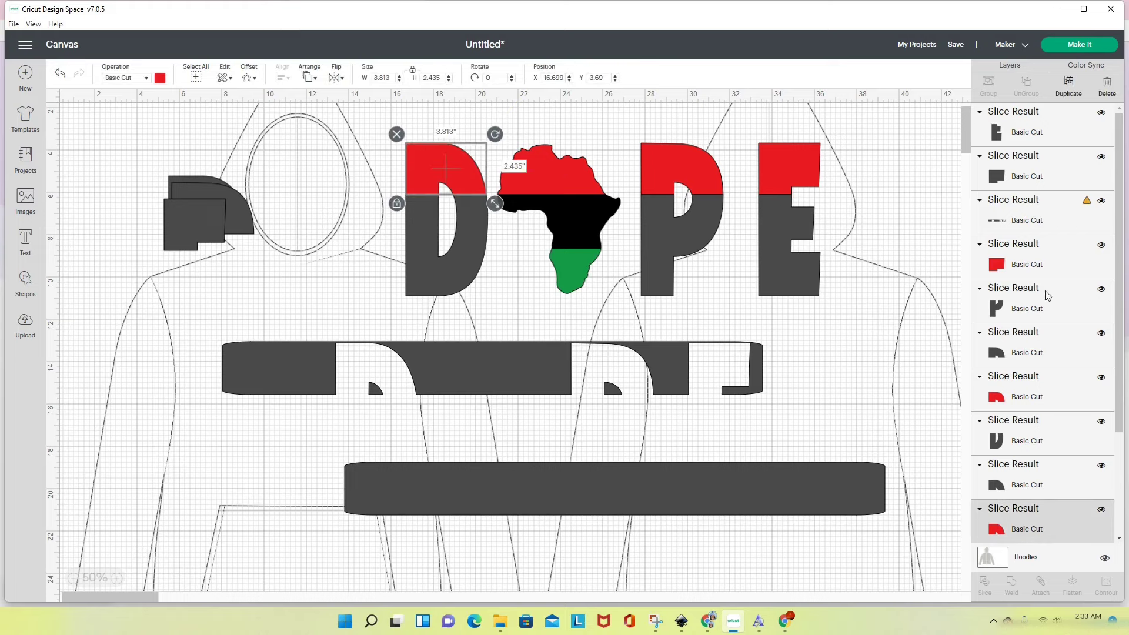
scroll(1046, 294, down, 3)
click(1038, 481)
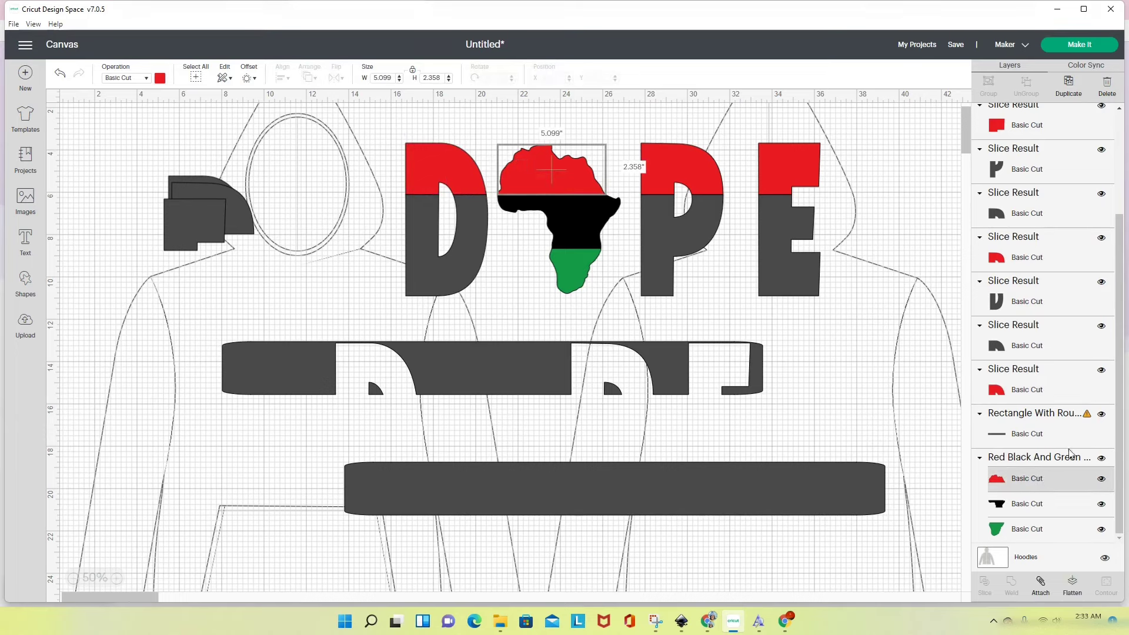
click(606, 293)
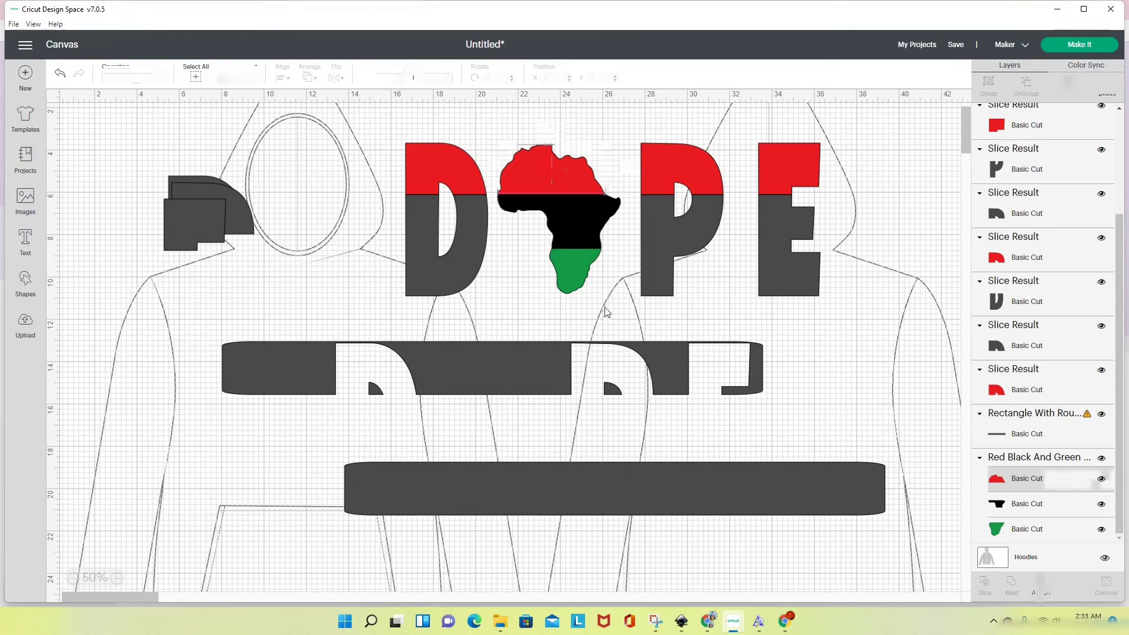
click(472, 178)
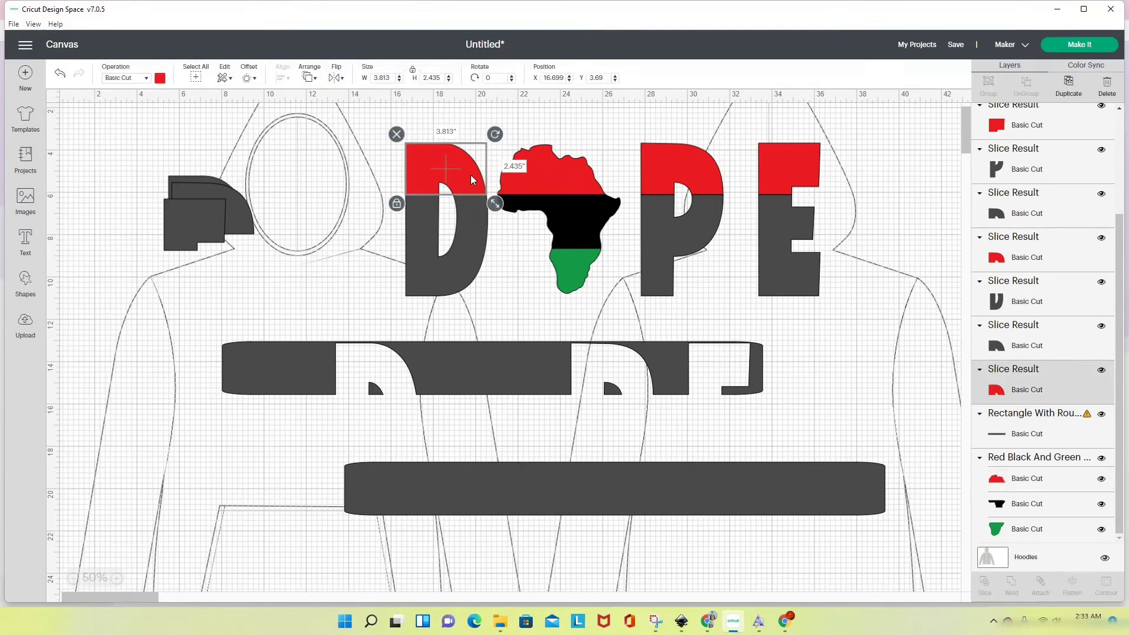
shift+click(559, 175)
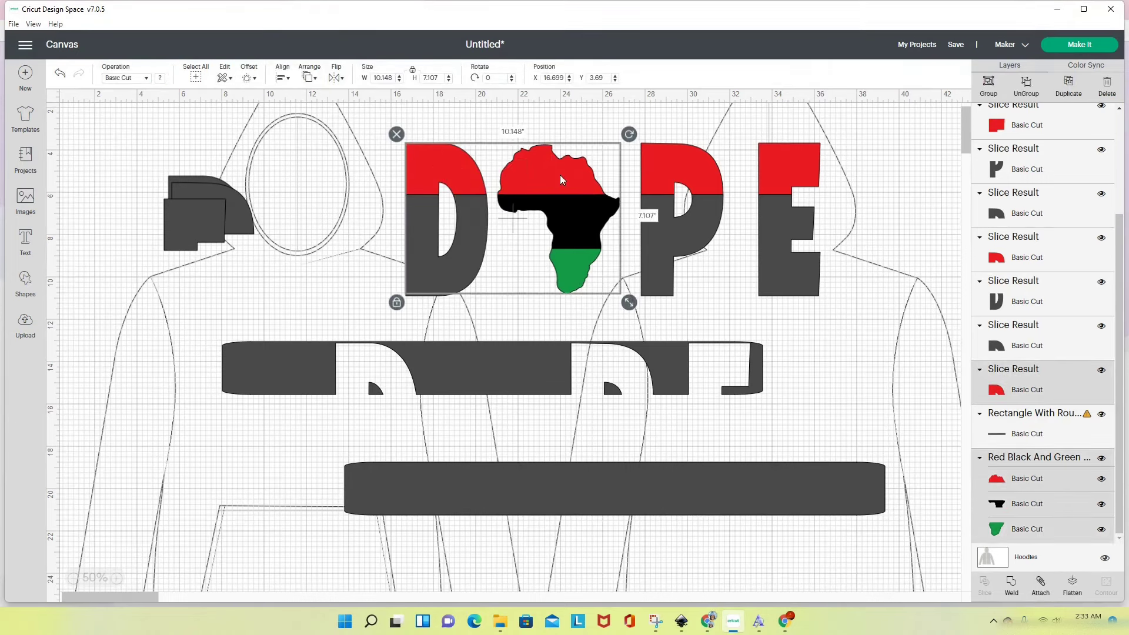
shift+click(686, 168)
shift+click(791, 168)
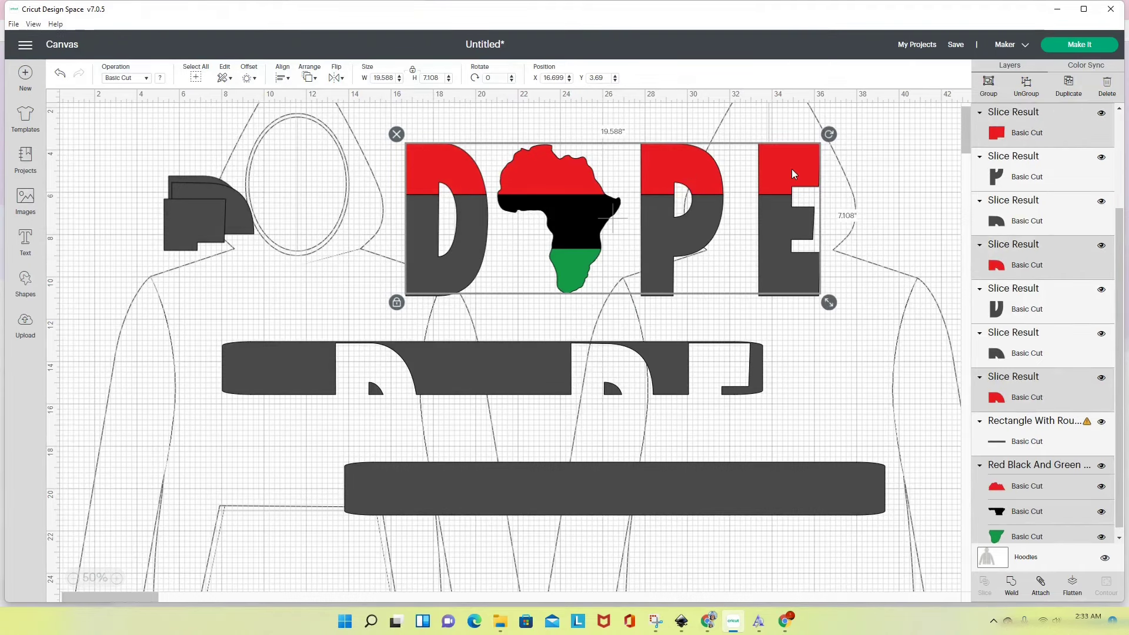
click(1032, 590)
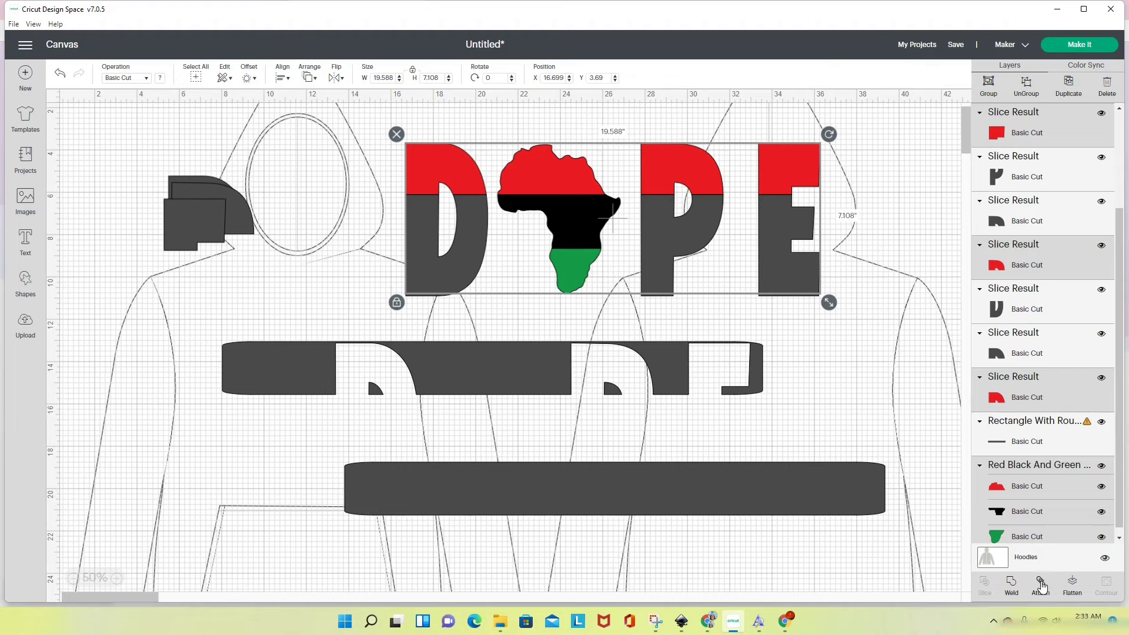
click(59, 74)
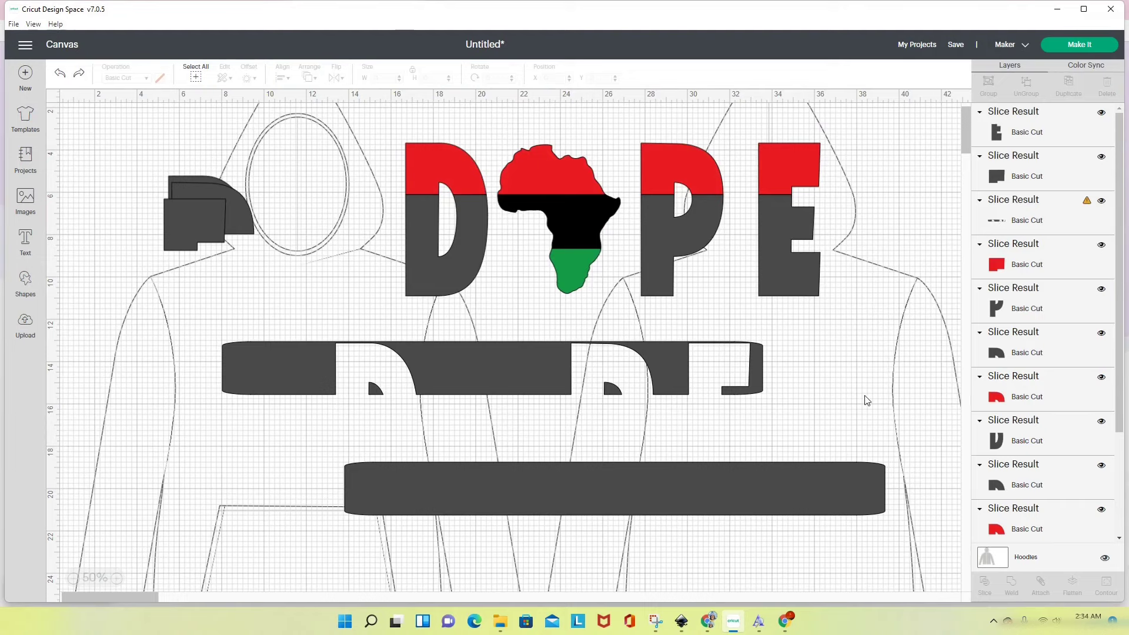
Step: Ungroup the Africa image into its separate red, black and green layers
scroll(1088, 476, down, 1)
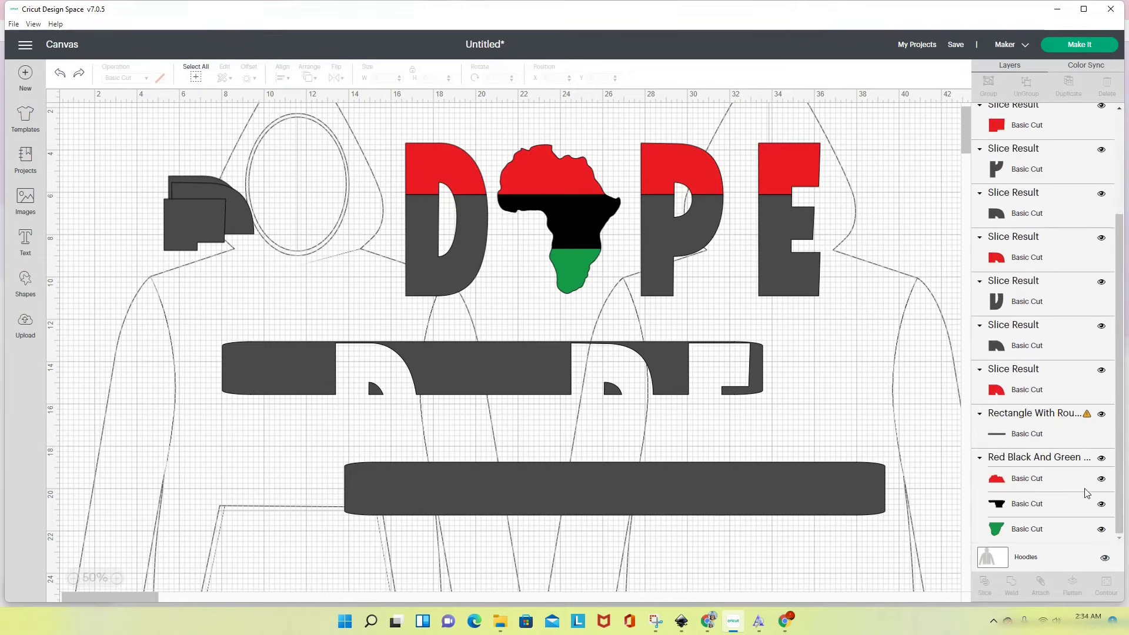
click(564, 223)
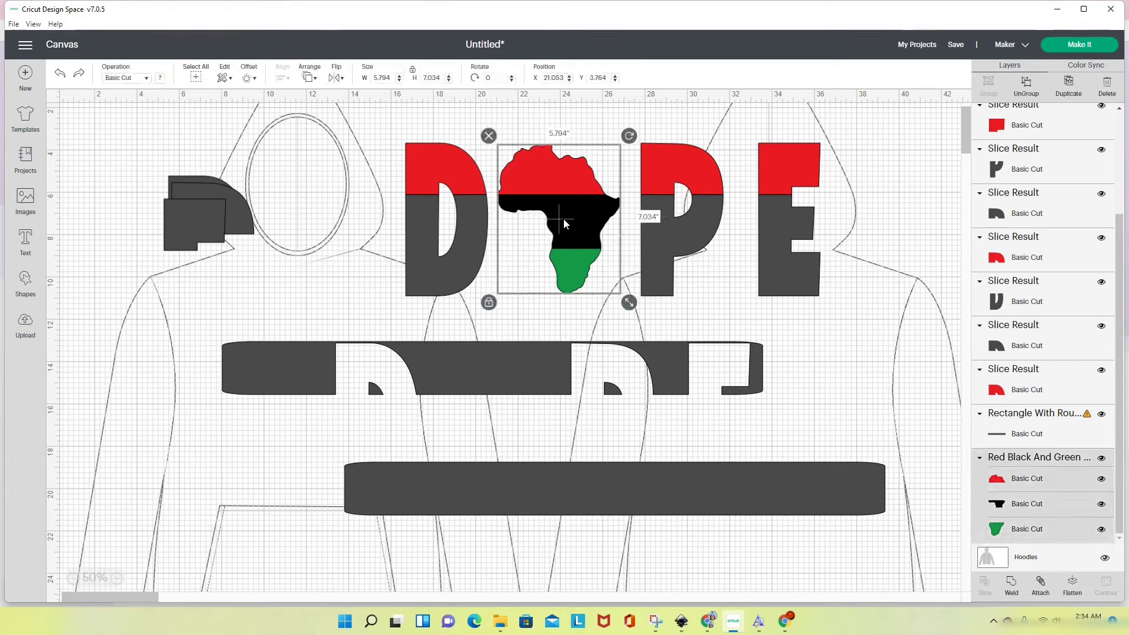
click(1025, 88)
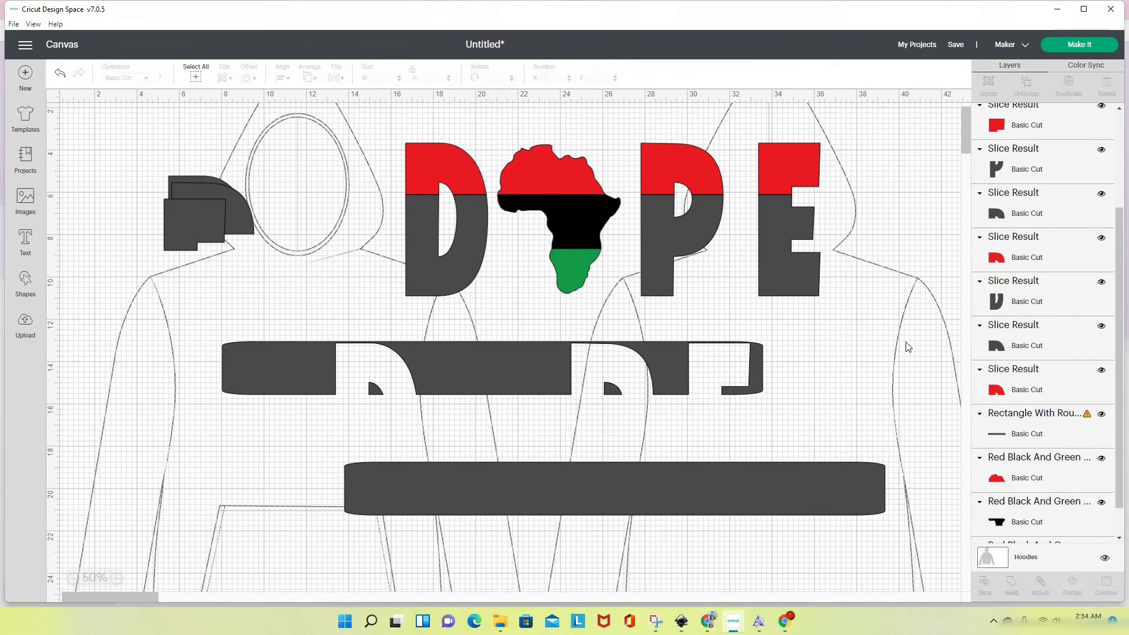
Step: Attach the red upper bands of the D, P and E to the red part of Africa
click(452, 179)
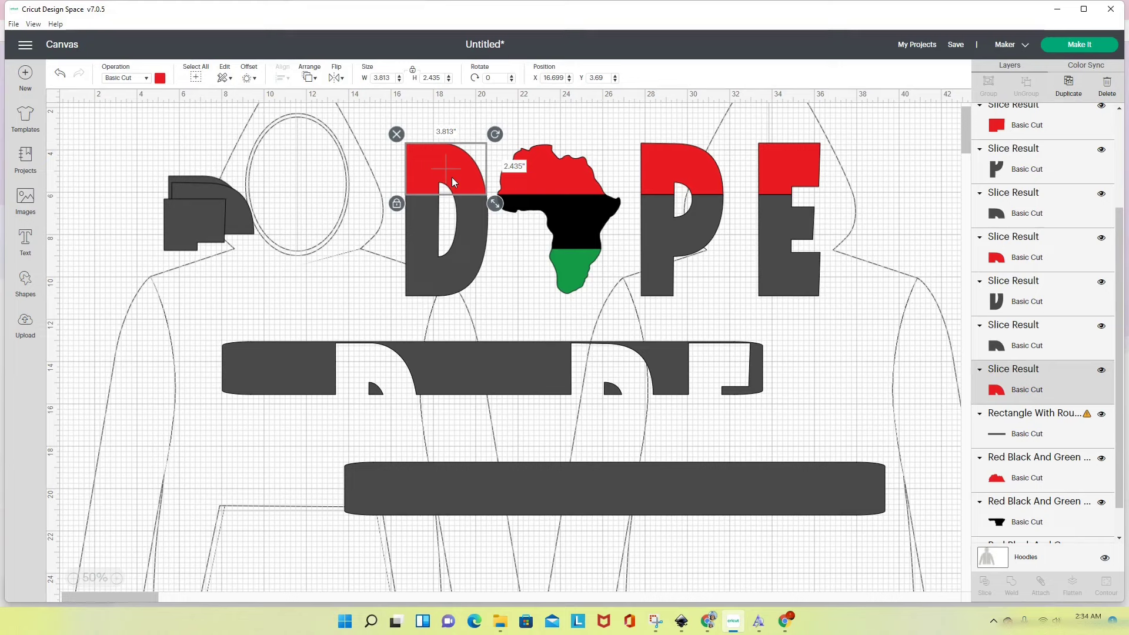
shift+click(555, 174)
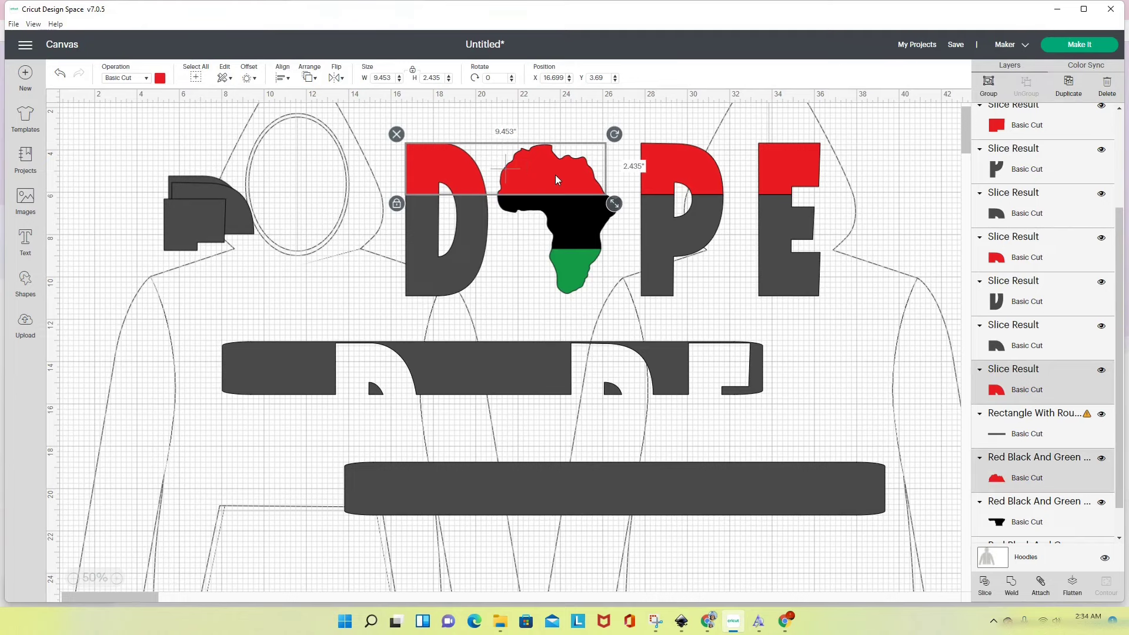
shift+click(677, 178)
shift+click(791, 170)
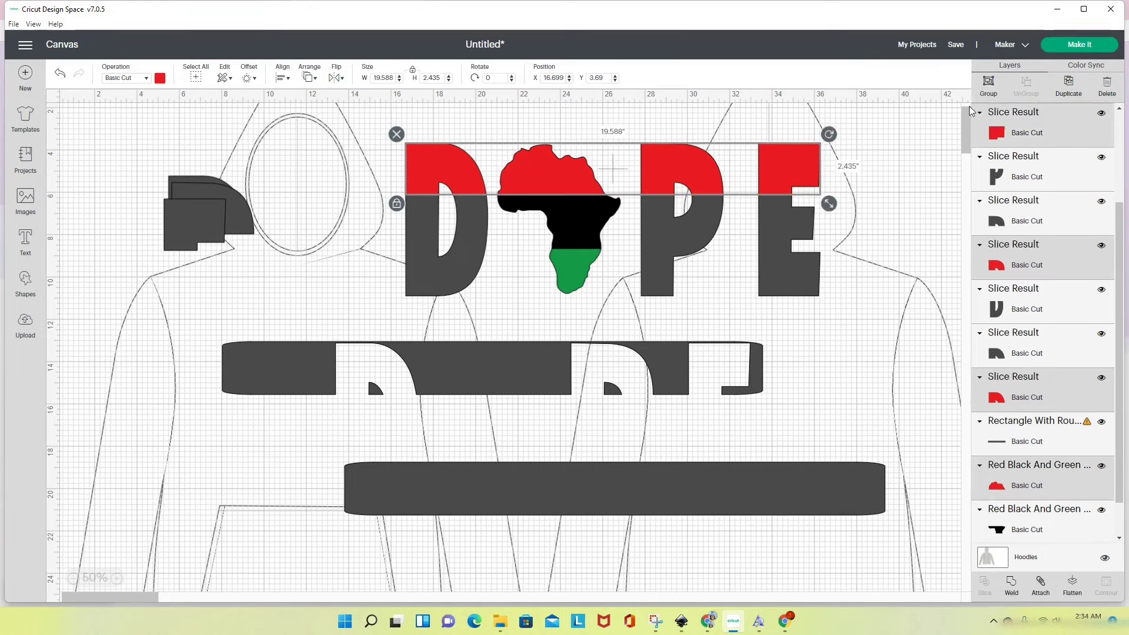
click(1040, 584)
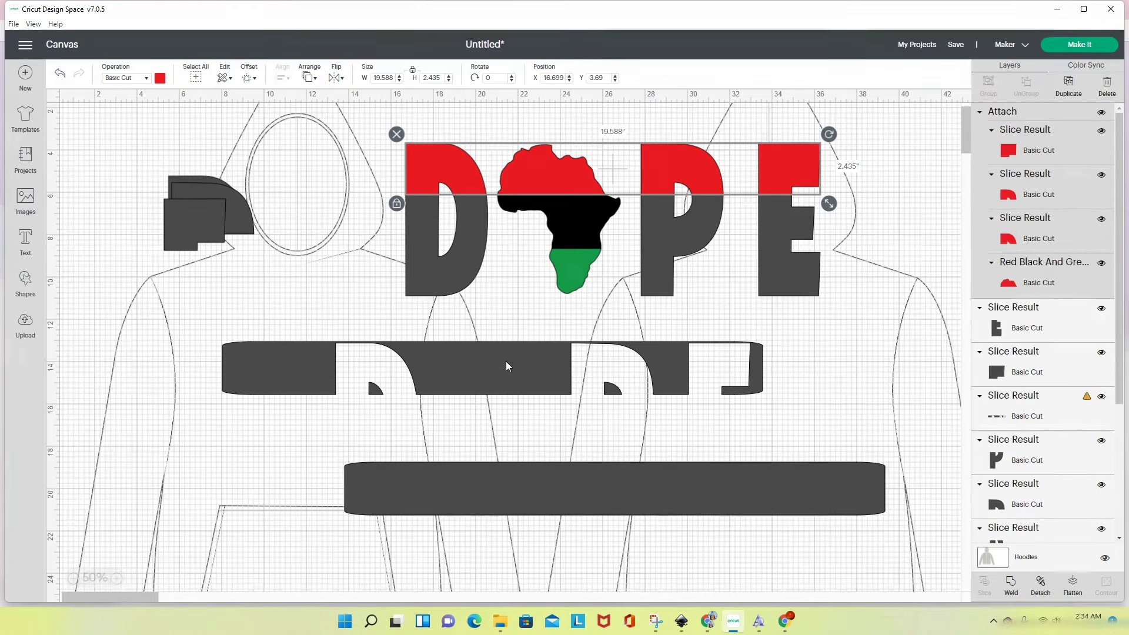
Step: Delete the cut-out rectangle below the lettering and the three spare letter pieces beside the hood
click(244, 352)
click(213, 333)
click(166, 197)
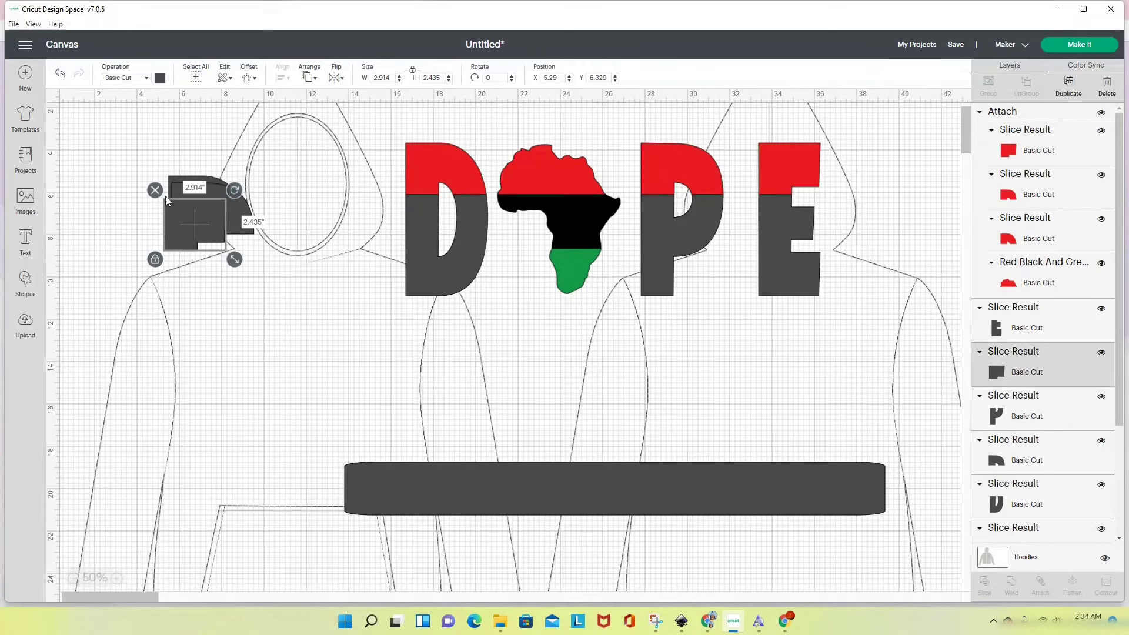
key(Delete)
click(169, 193)
key(Delete)
click(179, 190)
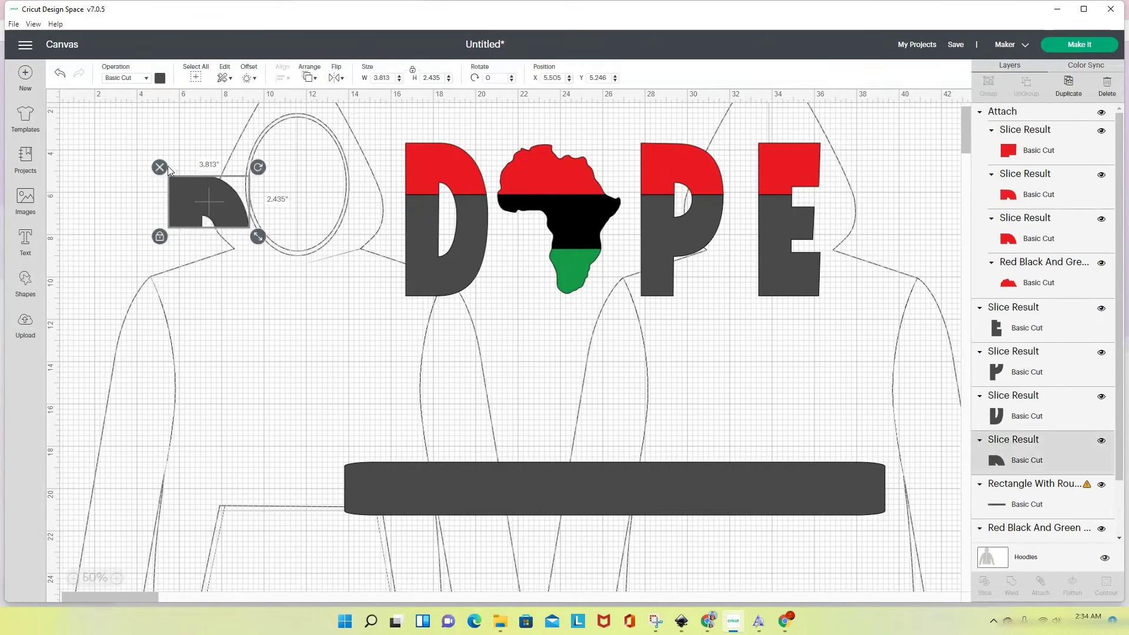
key(Delete)
Step: Move the remaining rectangle over the letters' middle band, stretch it to about 25.56 by 2.56 in, and keep it selected
drag(442, 488, 449, 220)
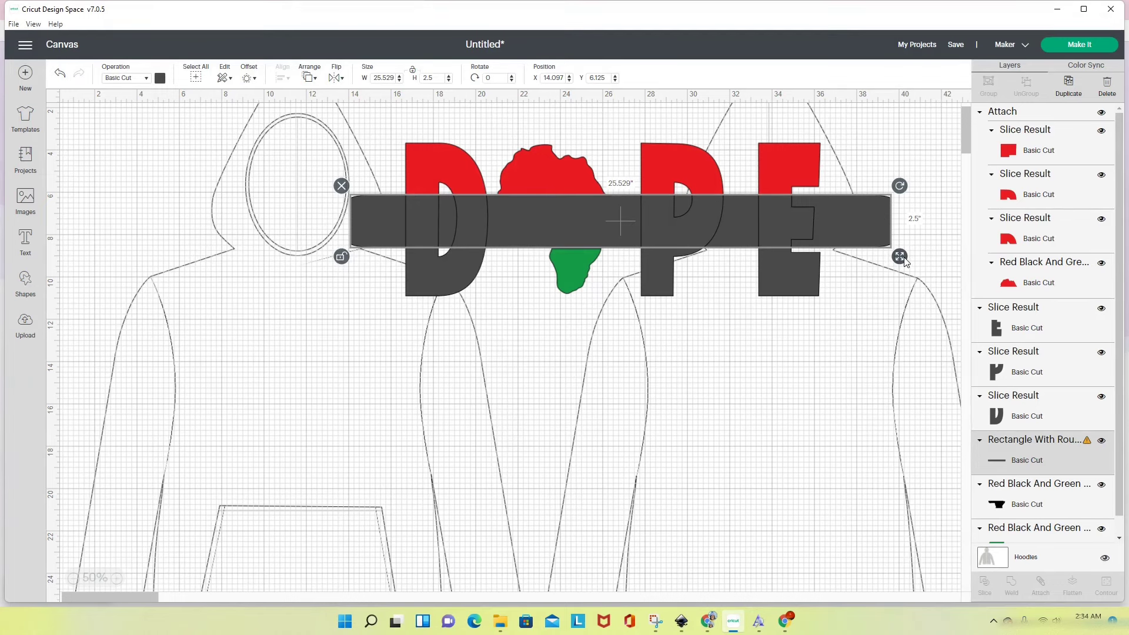
drag(903, 262, 905, 263)
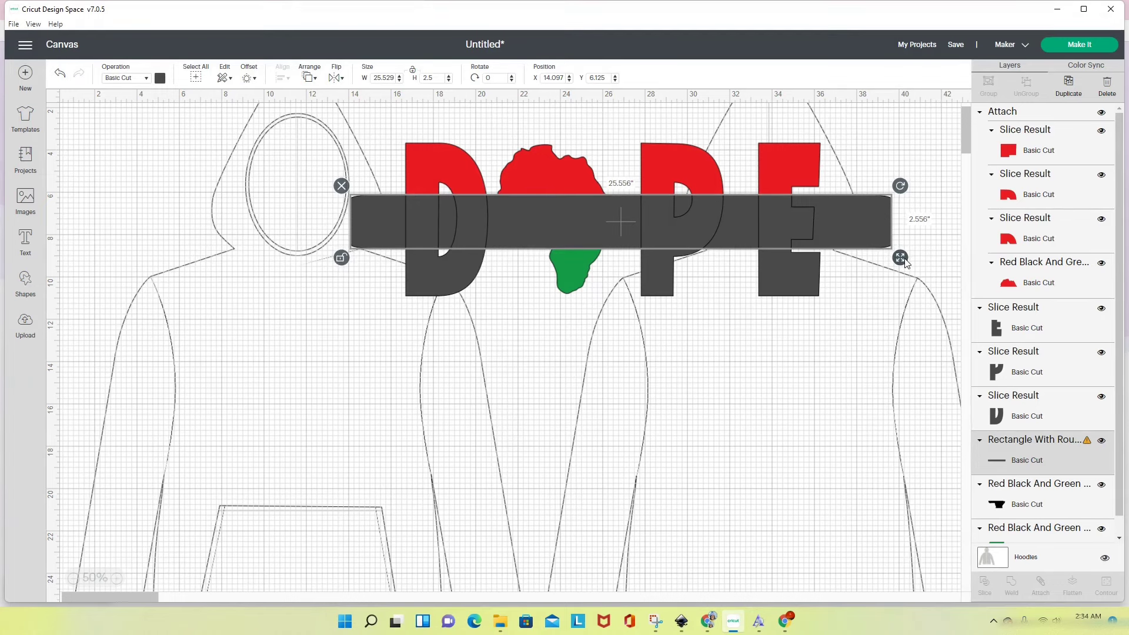
click(888, 319)
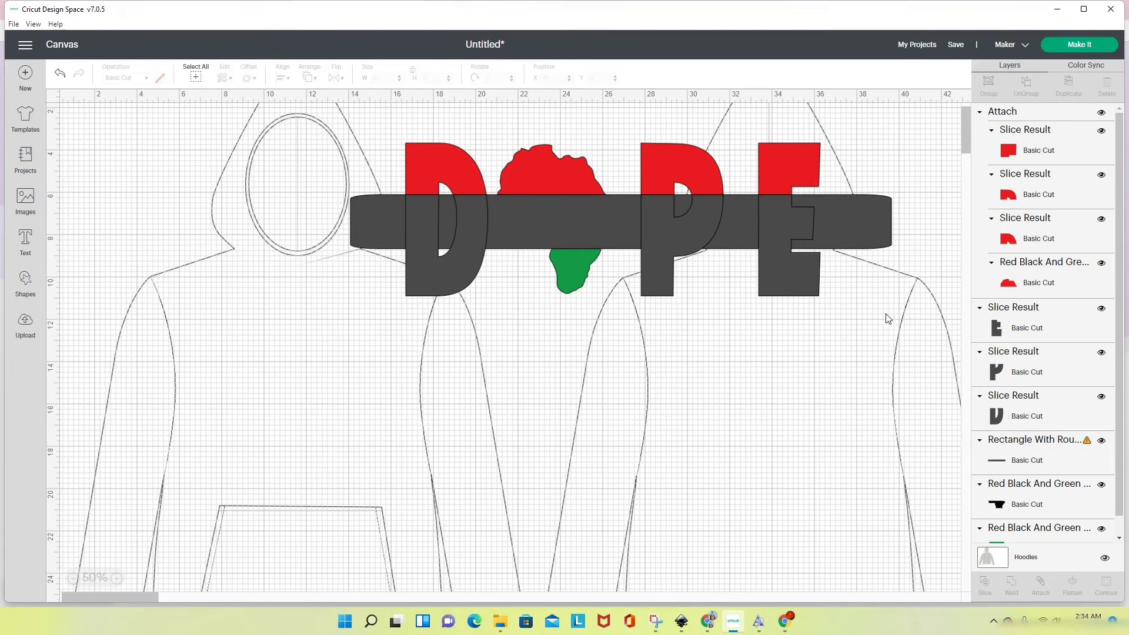
click(382, 237)
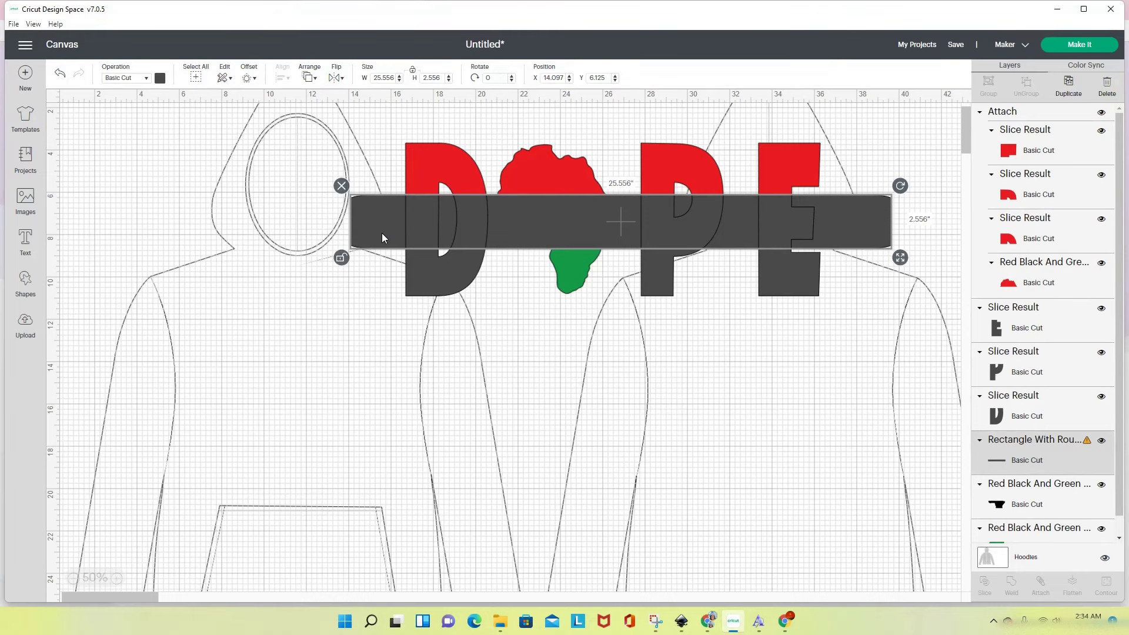
Step: Slice the lower parts of the D, P and E one by one with the rectangle across their middle band
shift+click(417, 280)
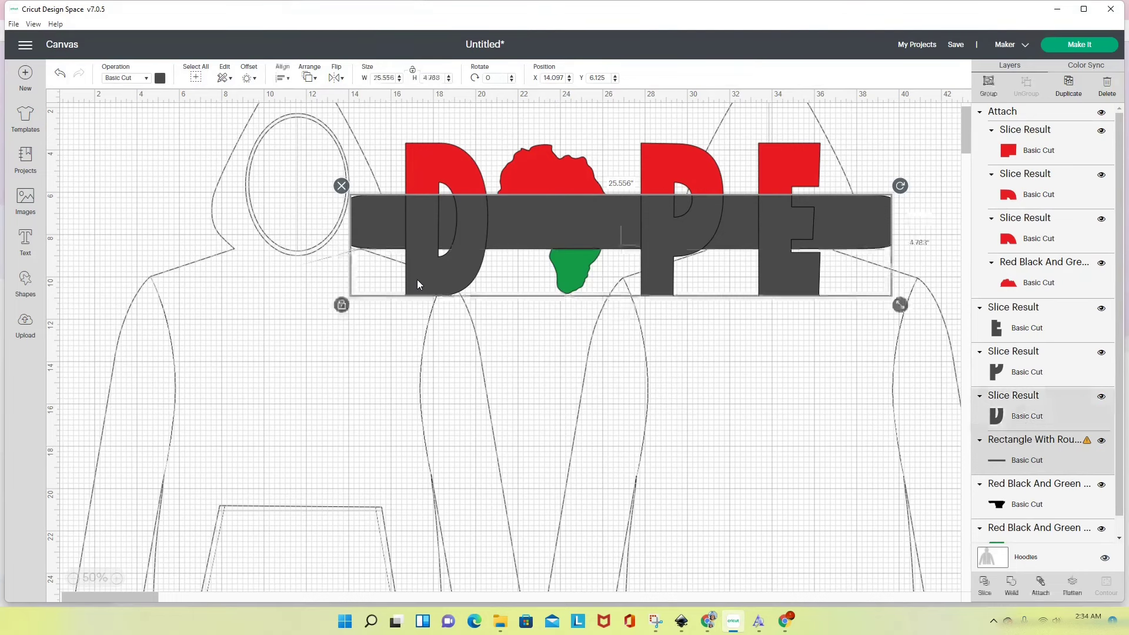
click(985, 585)
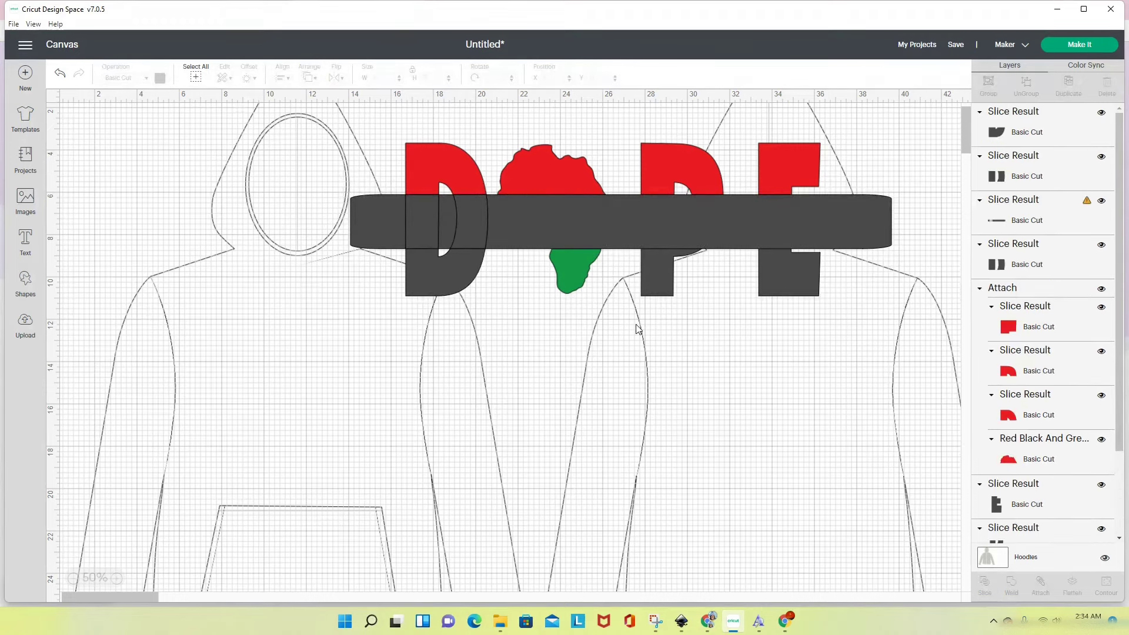
click(642, 225)
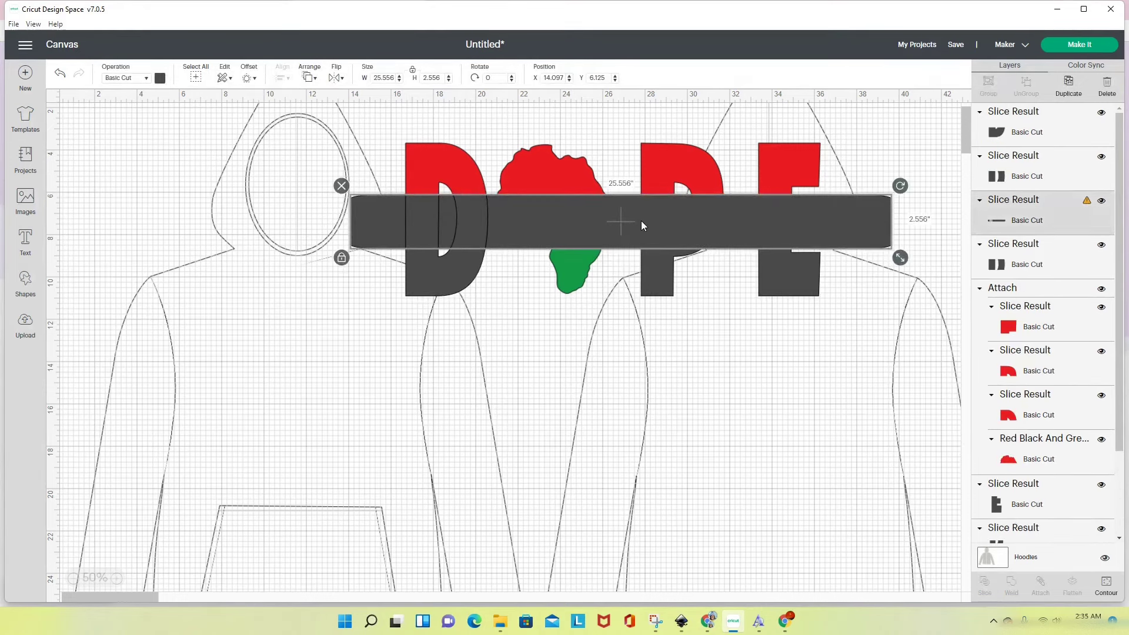
shift+click(665, 279)
click(977, 585)
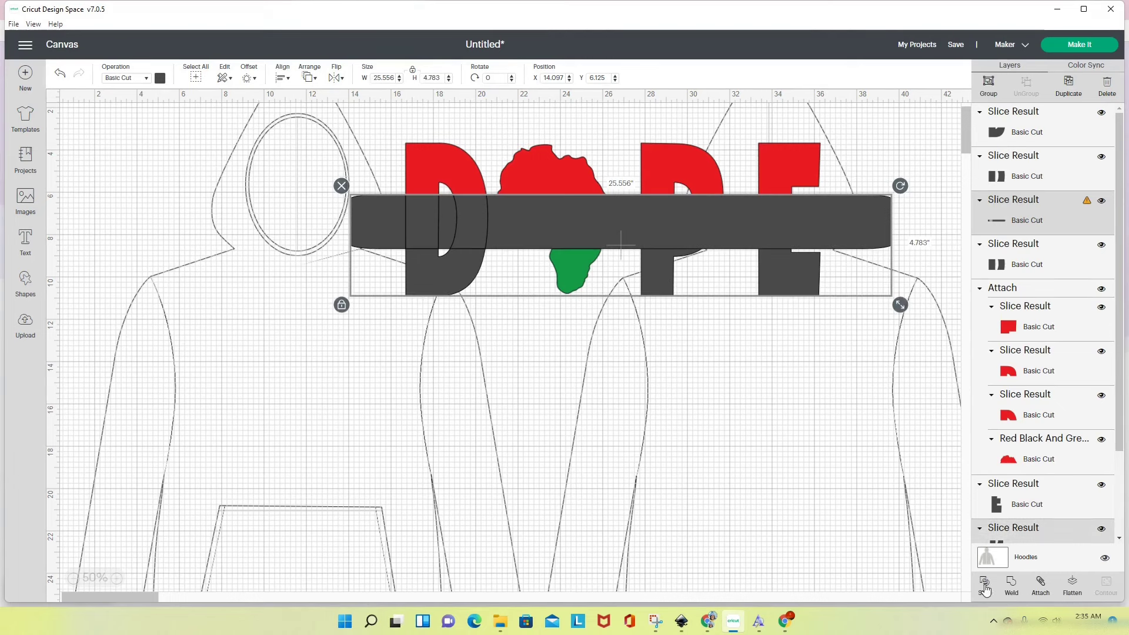
click(802, 228)
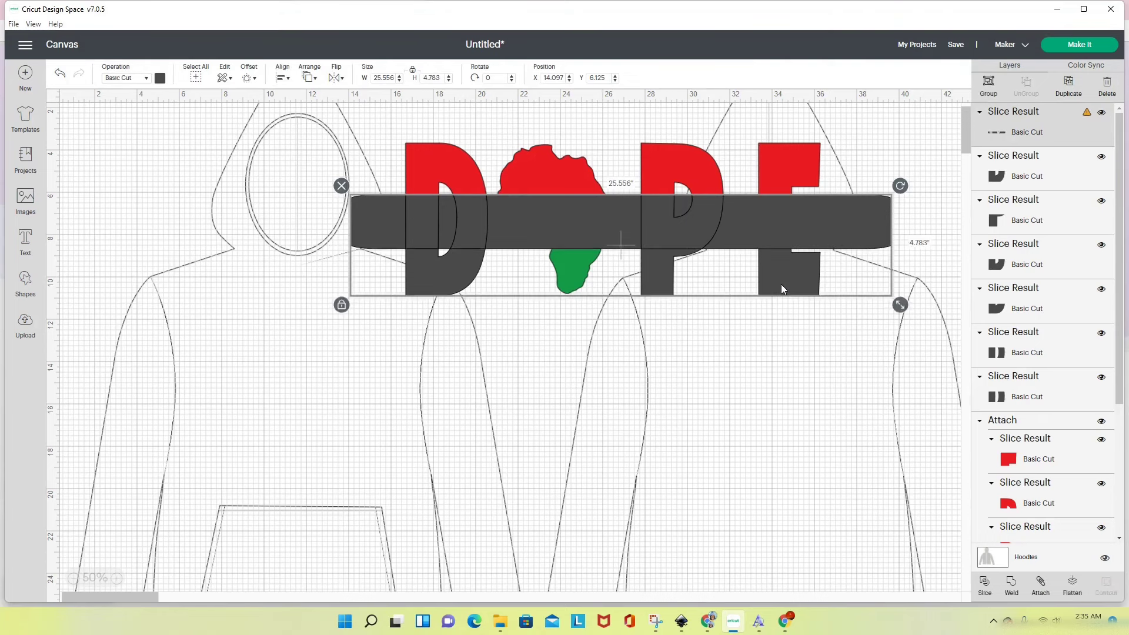
click(985, 590)
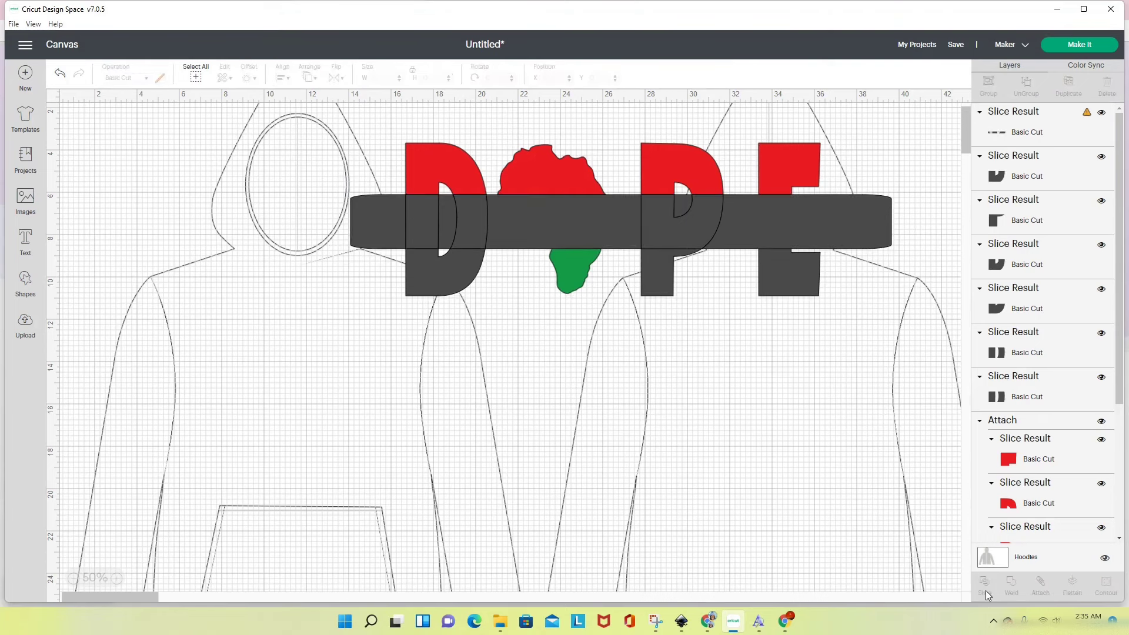
Step: Move the cut-out rectangle and the spare middle pieces of the D, P and E off the lettering, down over the hoodie front
click(377, 232)
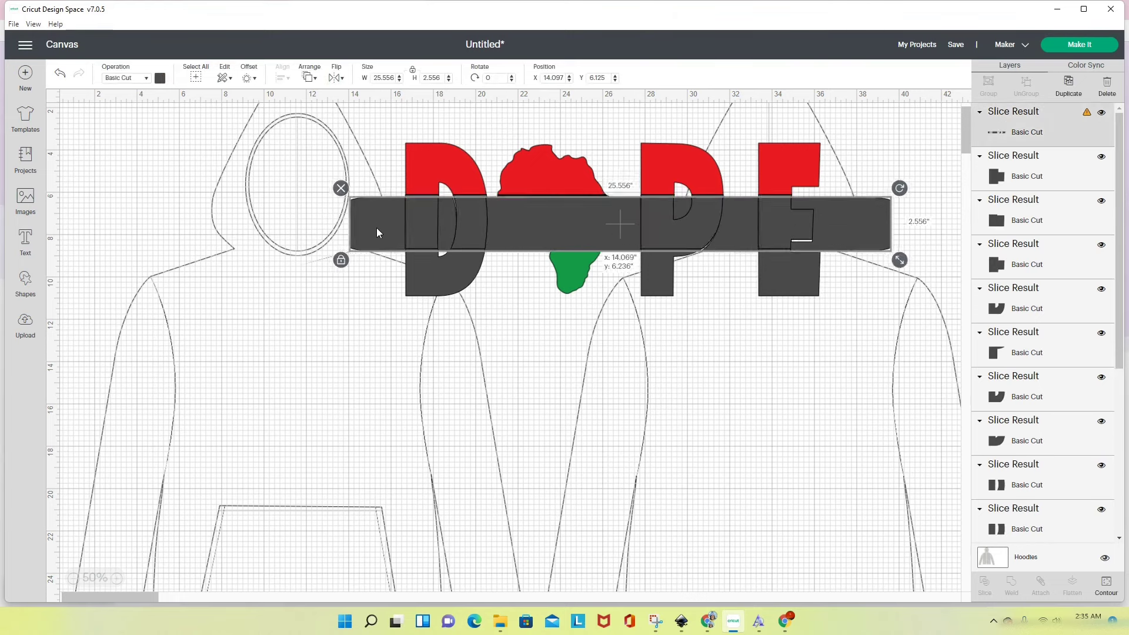
drag(377, 232, 160, 457)
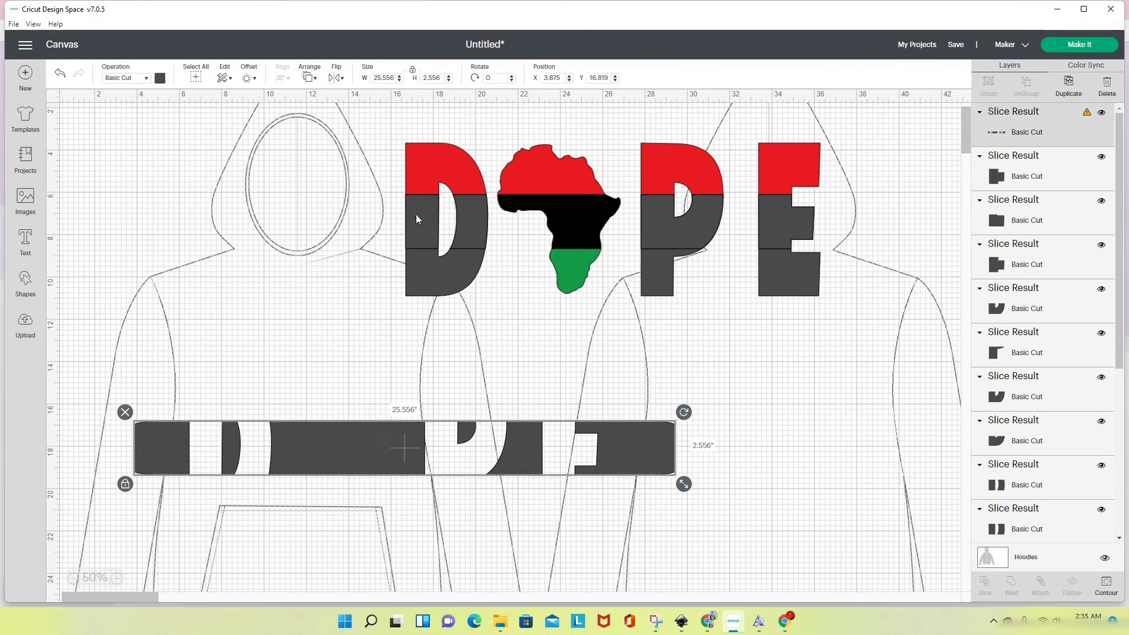
drag(417, 220, 105, 388)
click(279, 464)
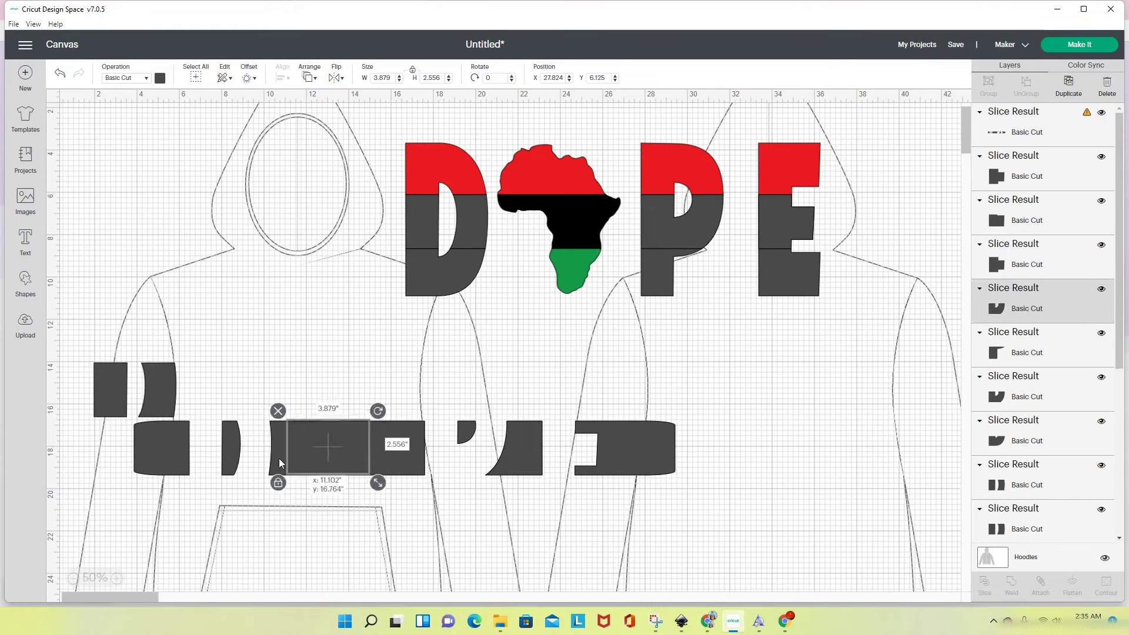
click(755, 256)
drag(755, 256, 301, 439)
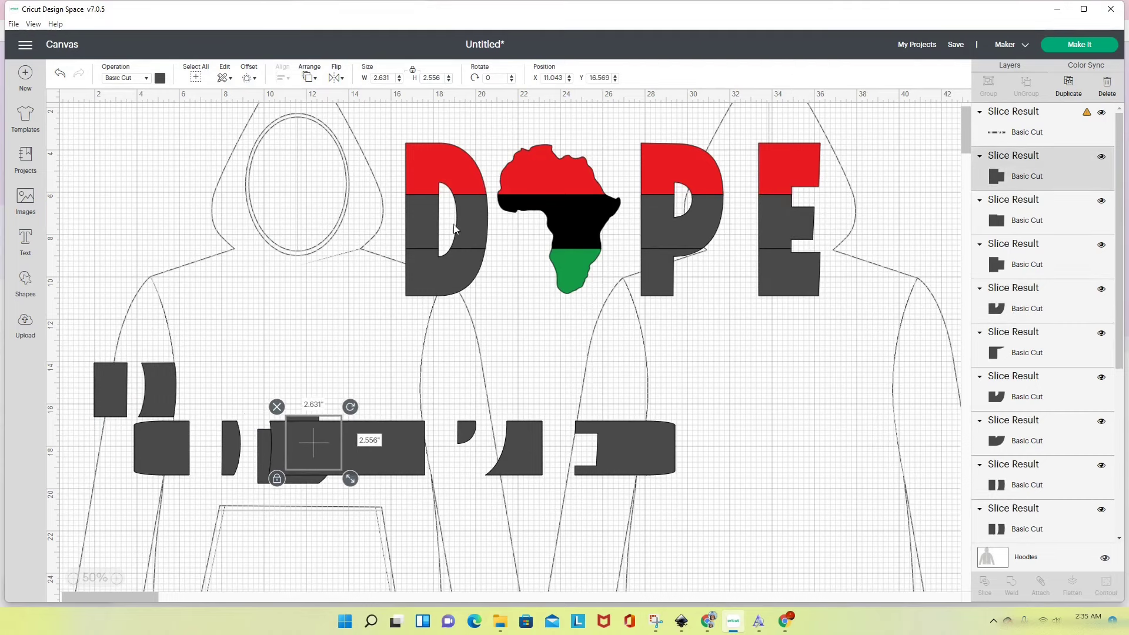
Step: Color the middle bands of the D and the Africa shape golden yellow
click(476, 219)
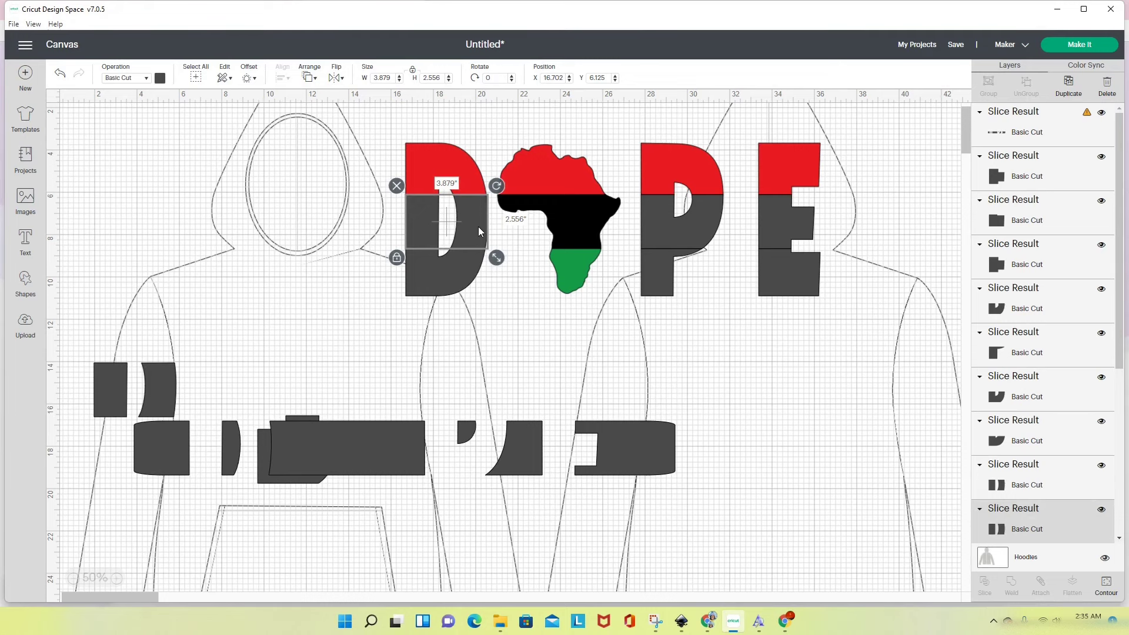
click(159, 77)
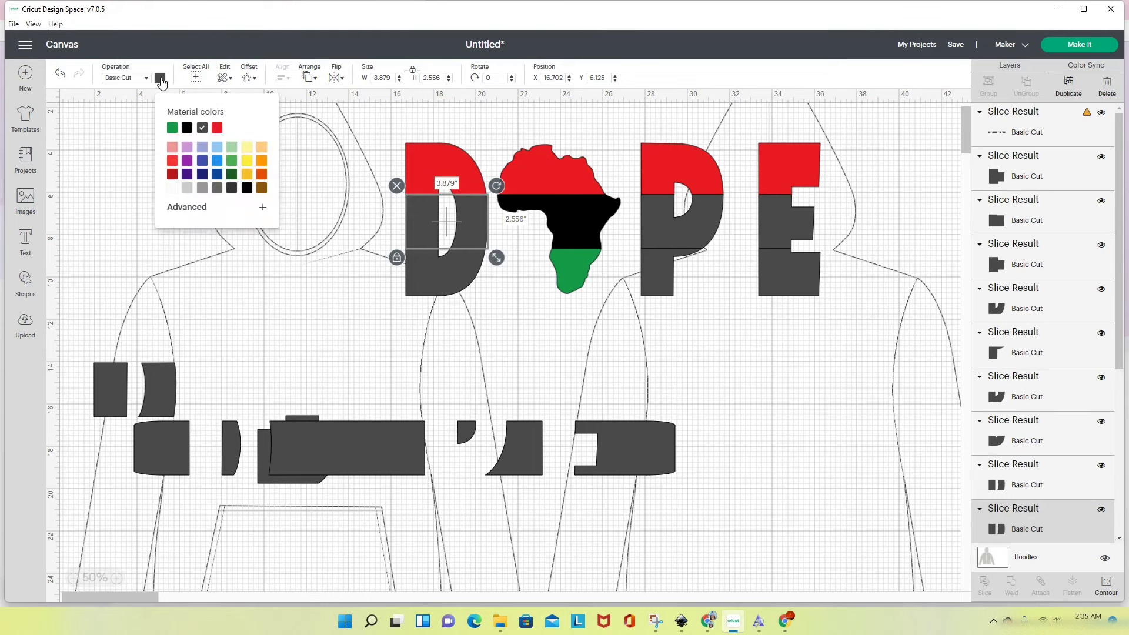
click(246, 175)
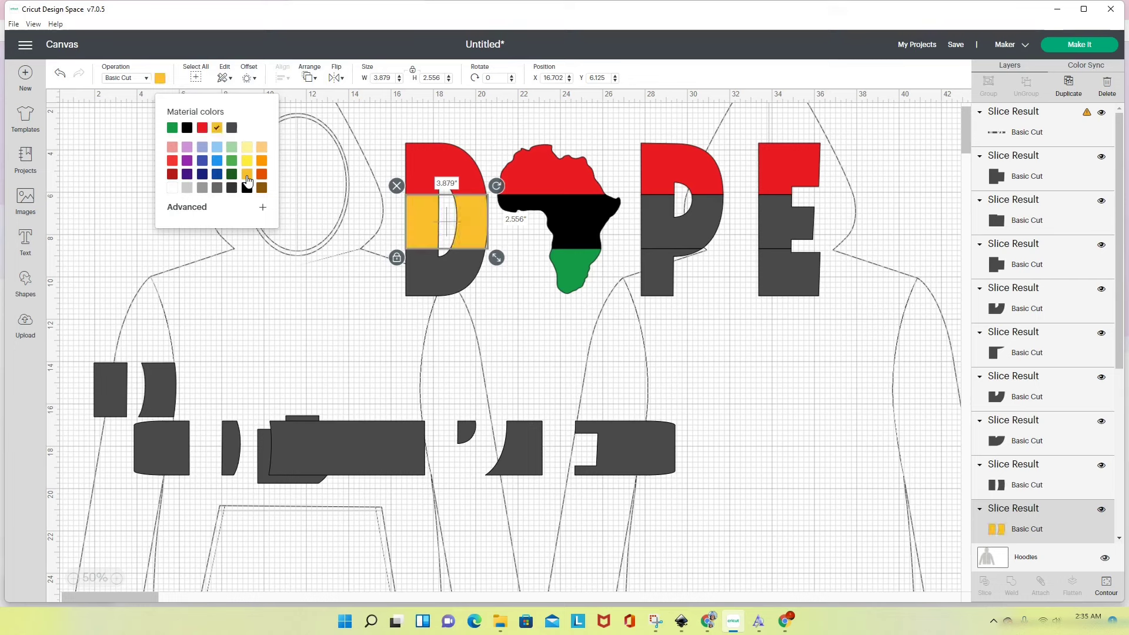
click(283, 280)
click(575, 246)
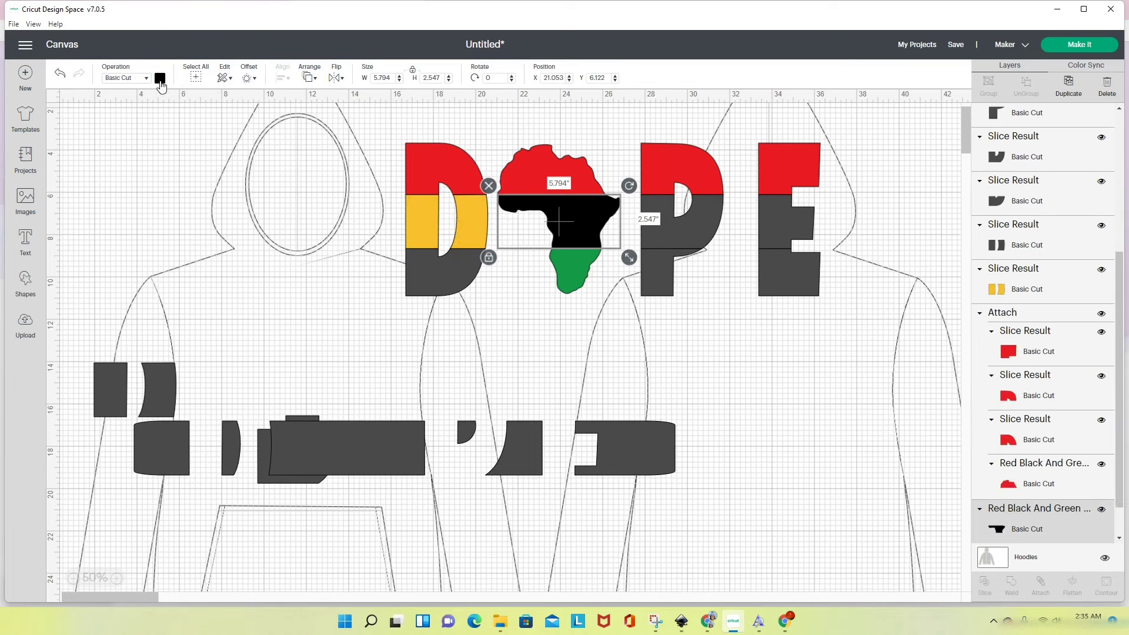
click(159, 78)
click(247, 174)
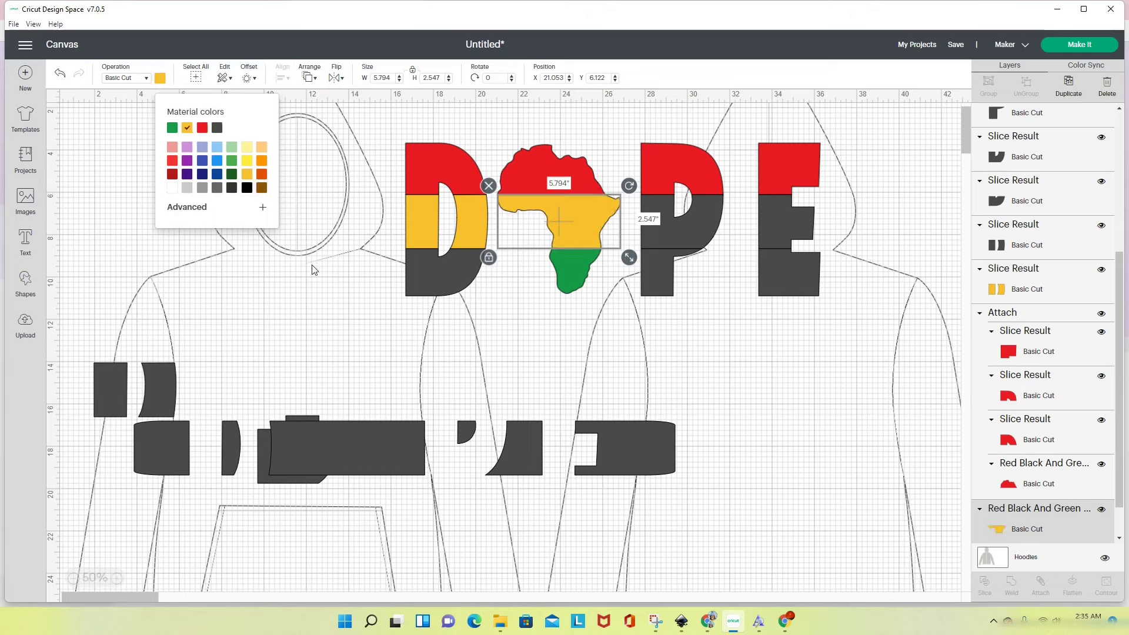
click(315, 270)
Step: Color the middle bands of the P and the E the same golden yellow
click(682, 223)
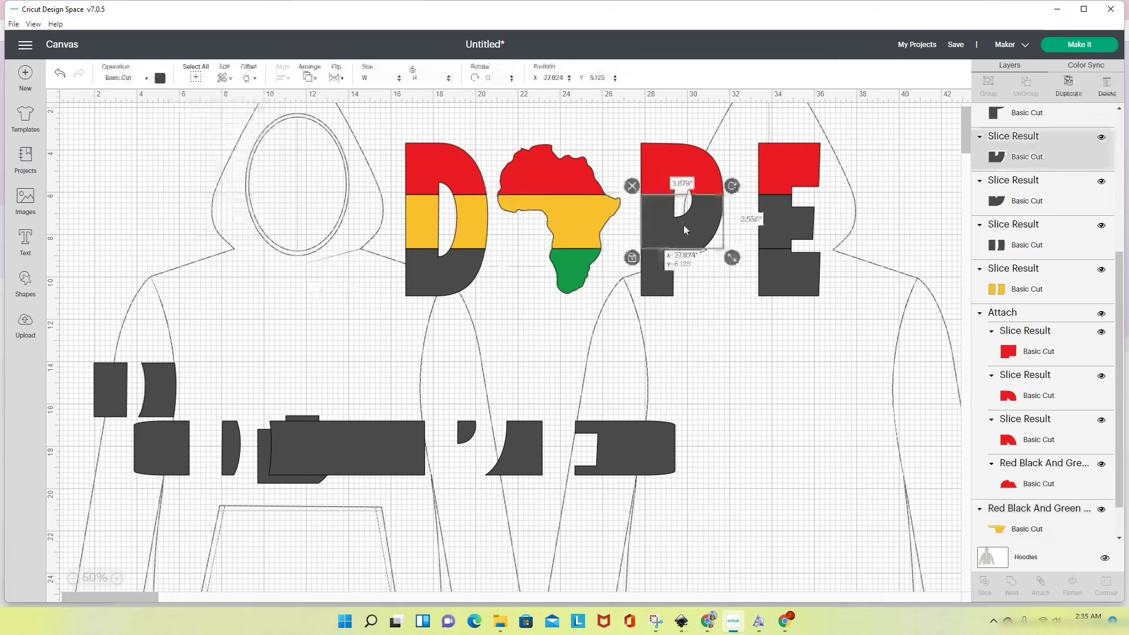
click(159, 78)
click(247, 174)
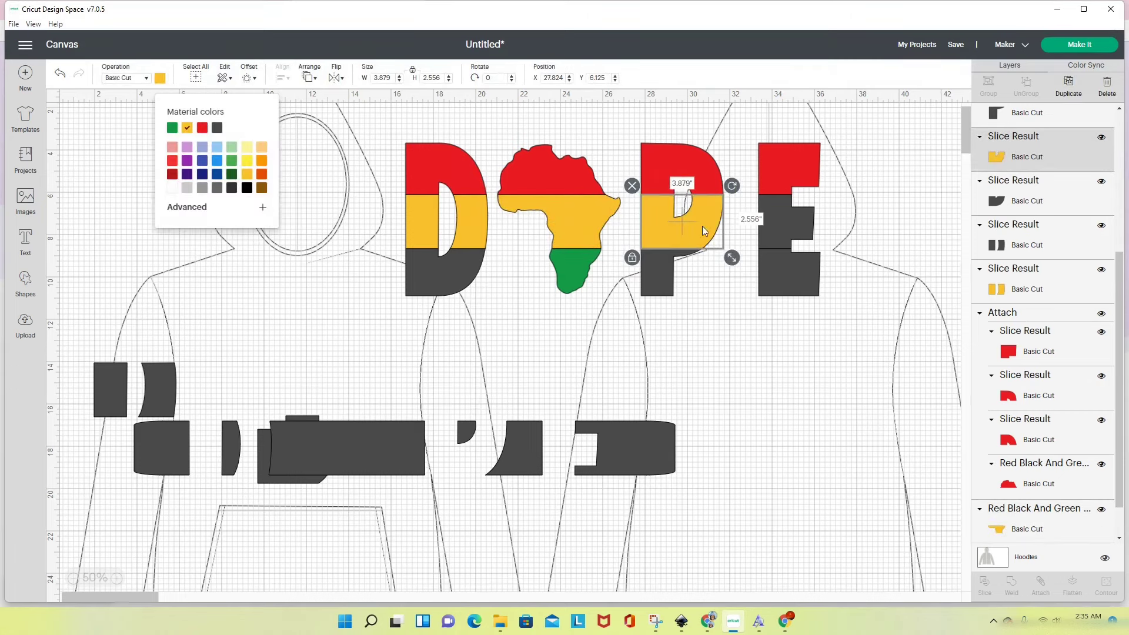
click(775, 231)
click(160, 79)
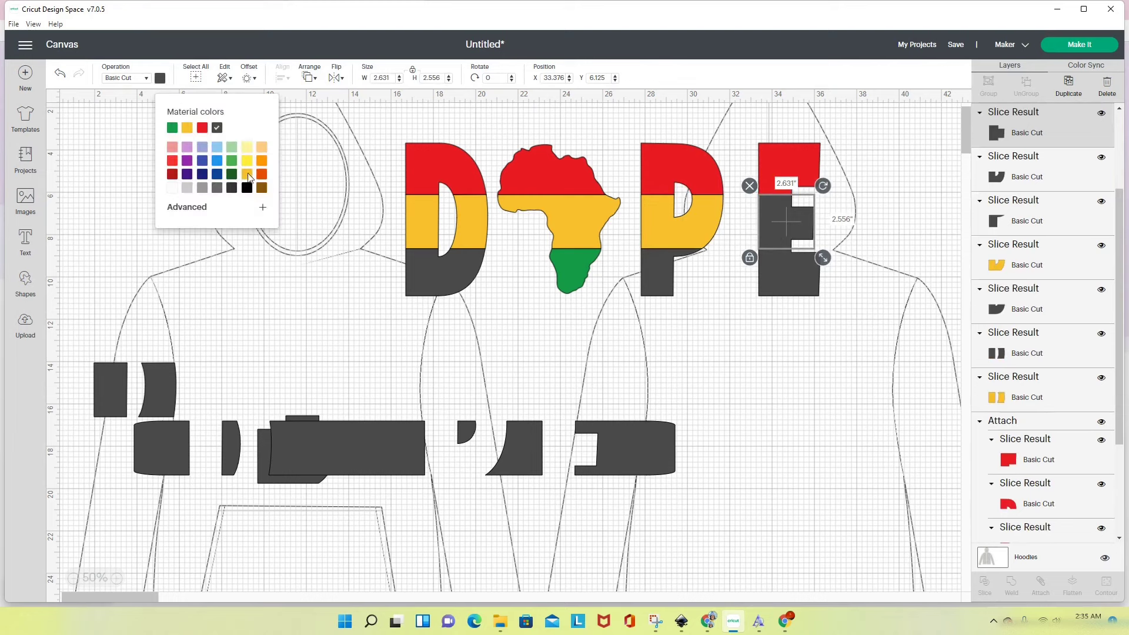
click(247, 174)
click(328, 301)
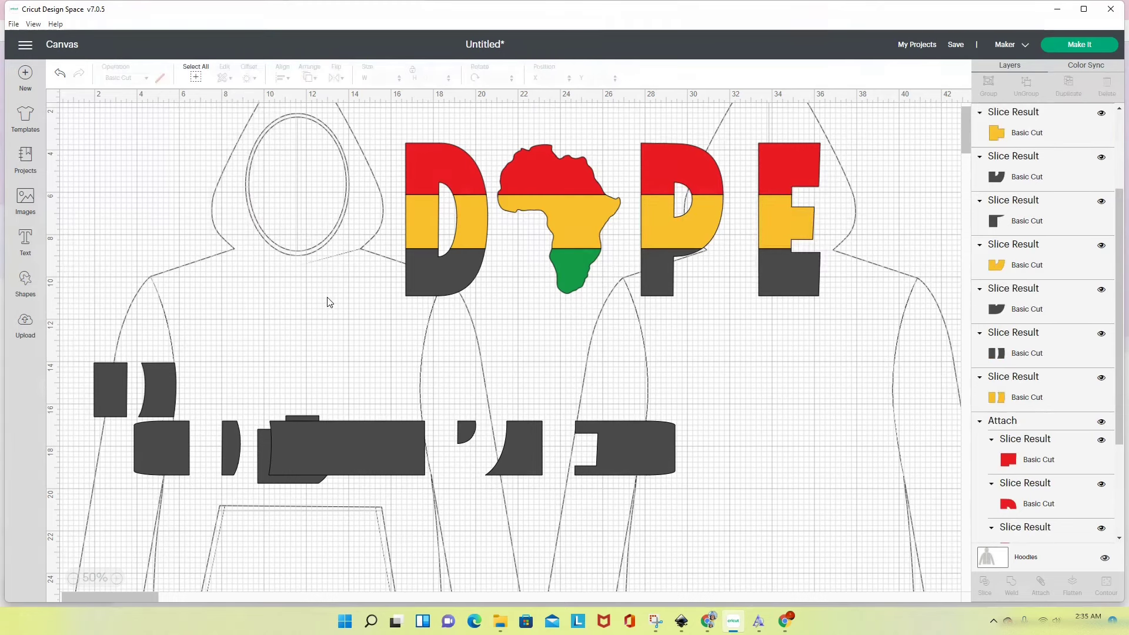
Step: Attach the yellow middle bands of the D, Africa, P and E to each other
click(421, 235)
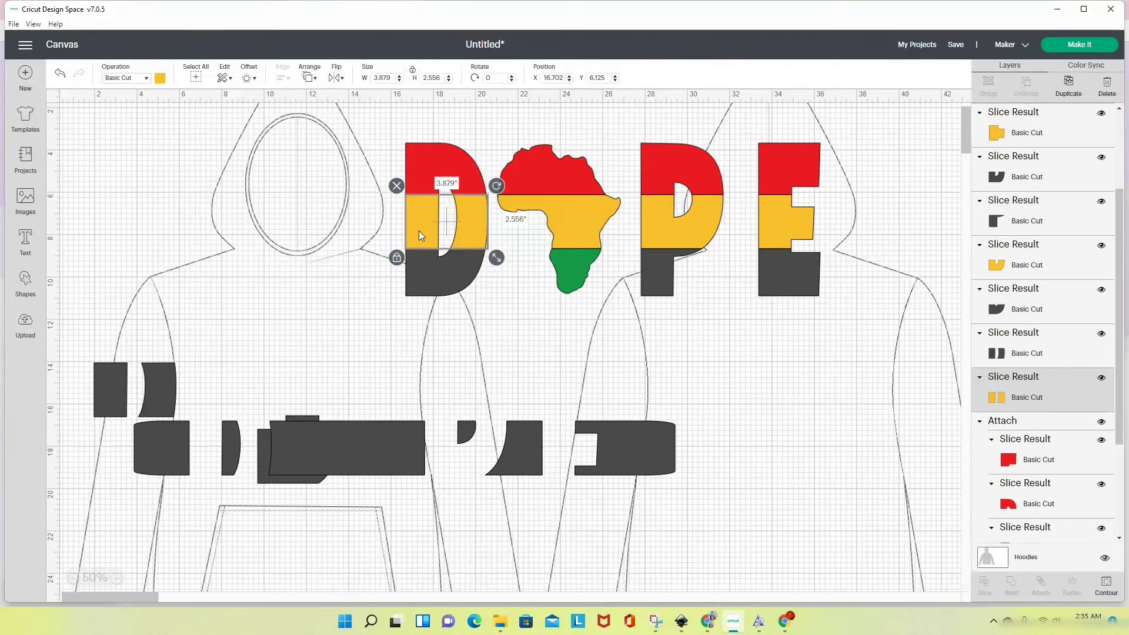
shift+click(577, 223)
shift+click(691, 230)
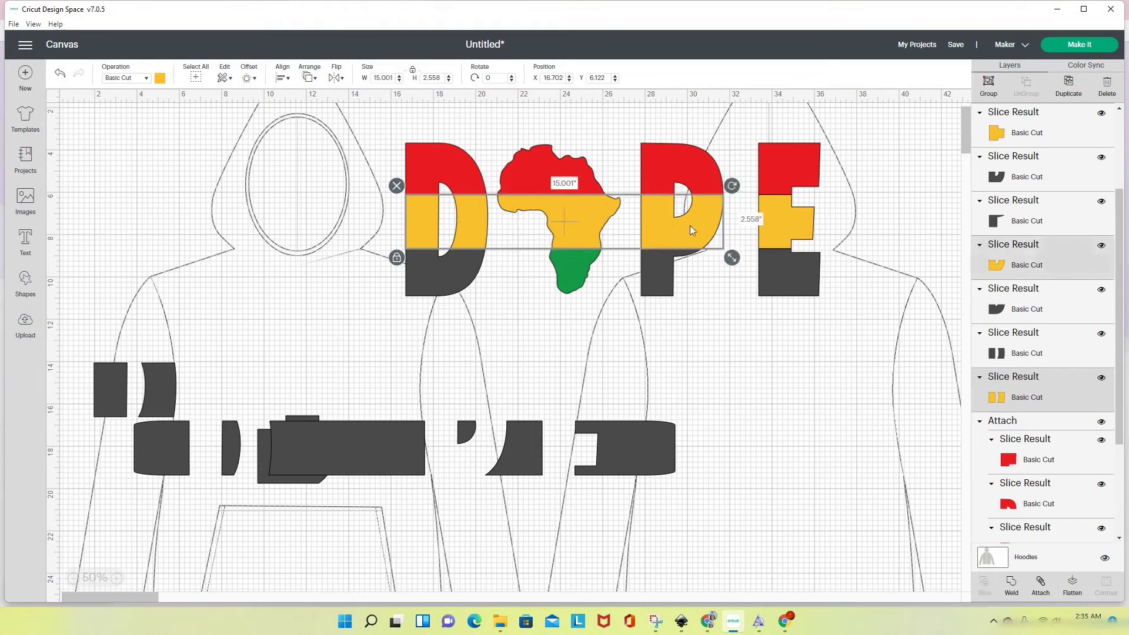
shift+click(773, 238)
click(1041, 585)
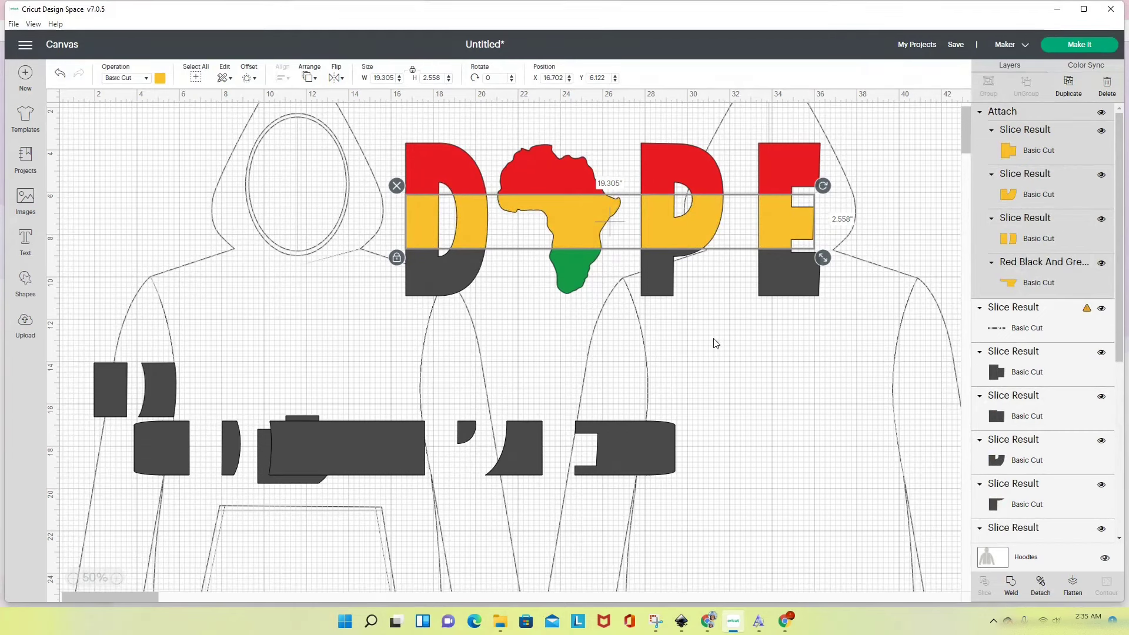
Step: Color the lower bands of the D, P and E in the green already used for the bottom of Africa
click(445, 283)
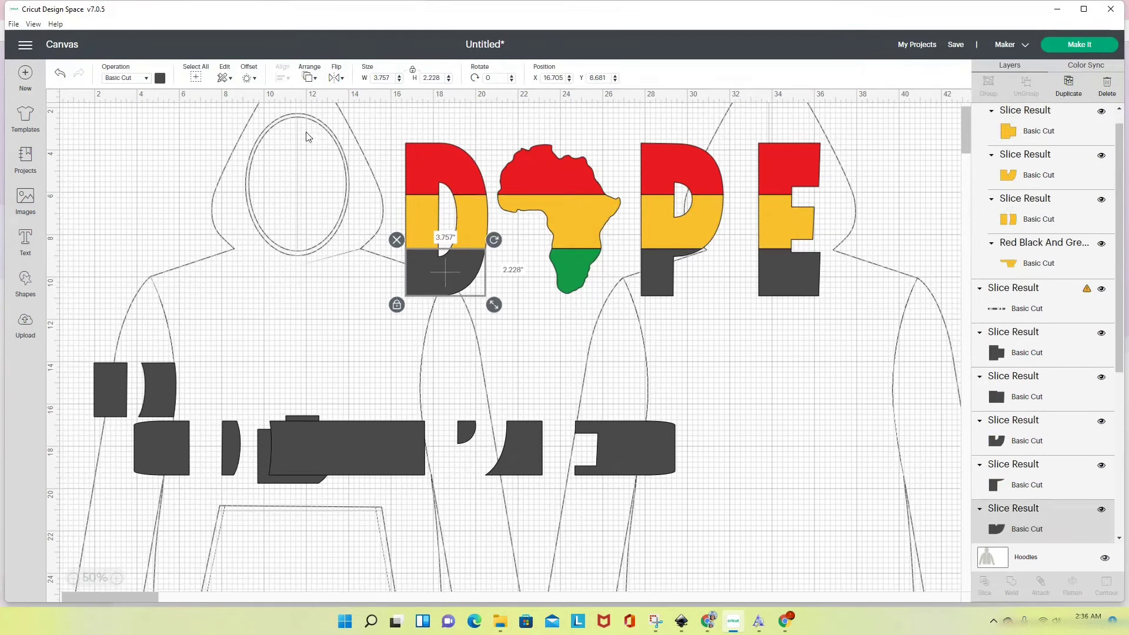
click(160, 78)
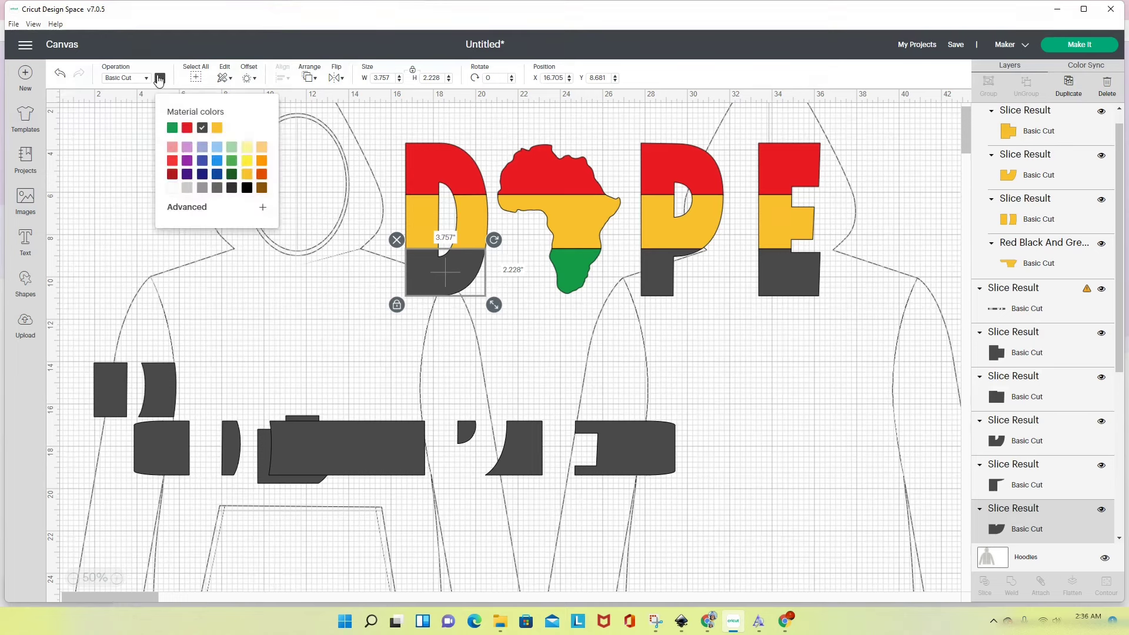
click(172, 129)
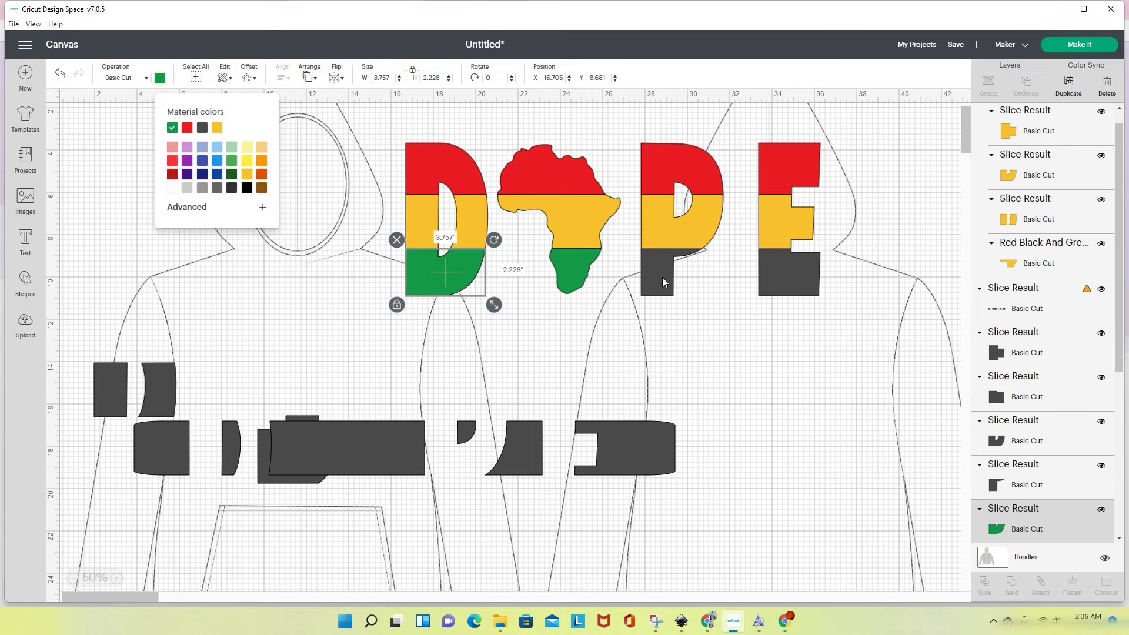
click(663, 283)
click(159, 78)
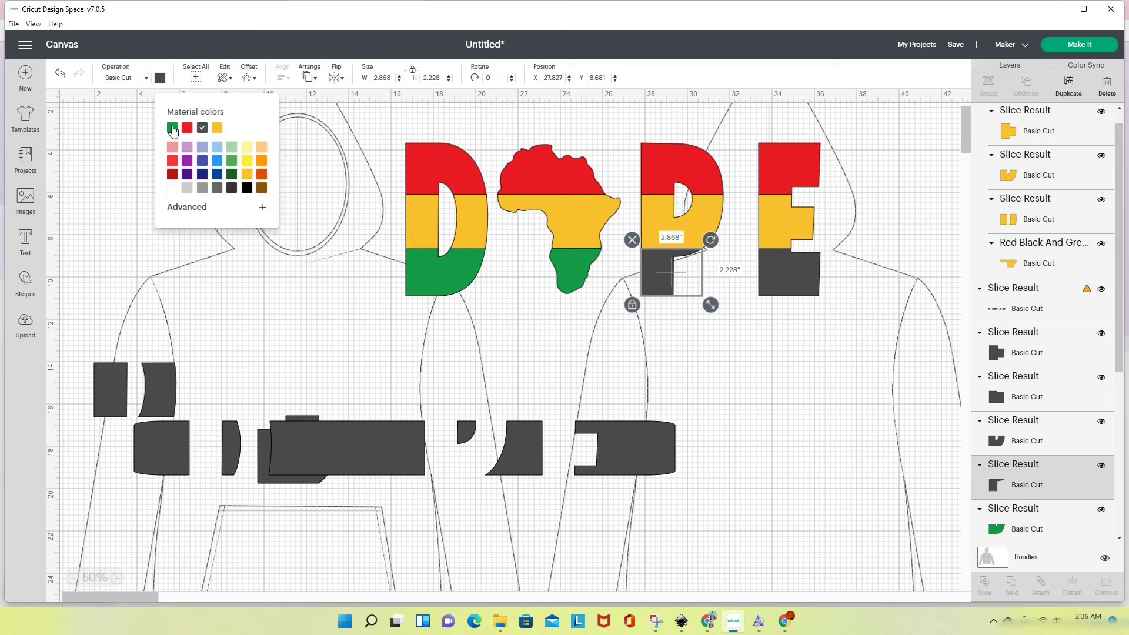
click(172, 129)
click(763, 282)
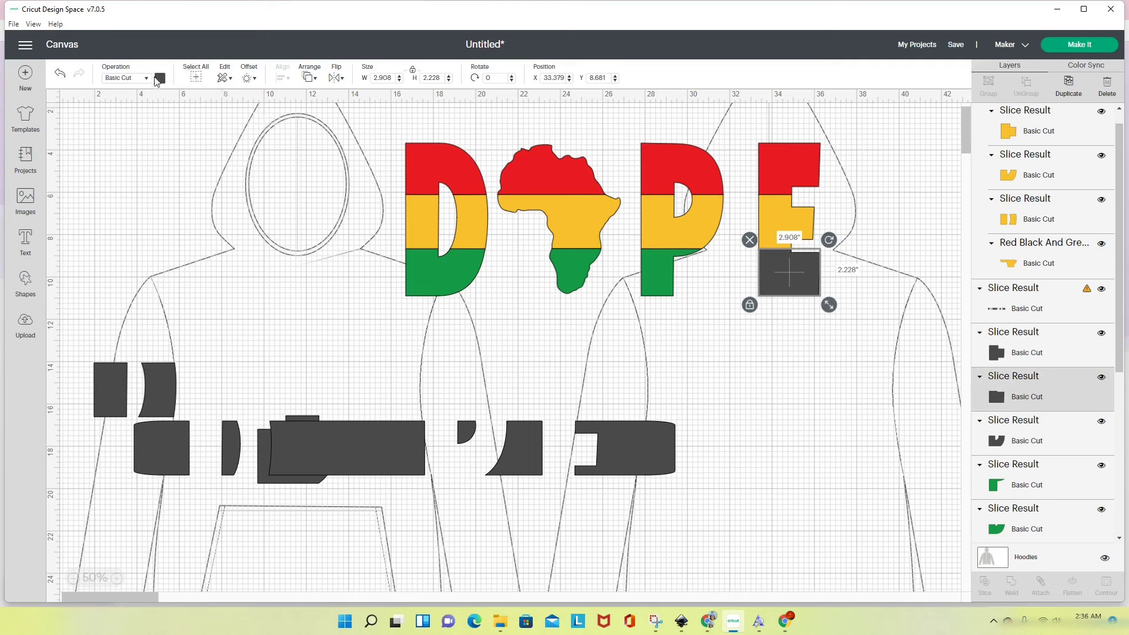
click(160, 78)
click(171, 129)
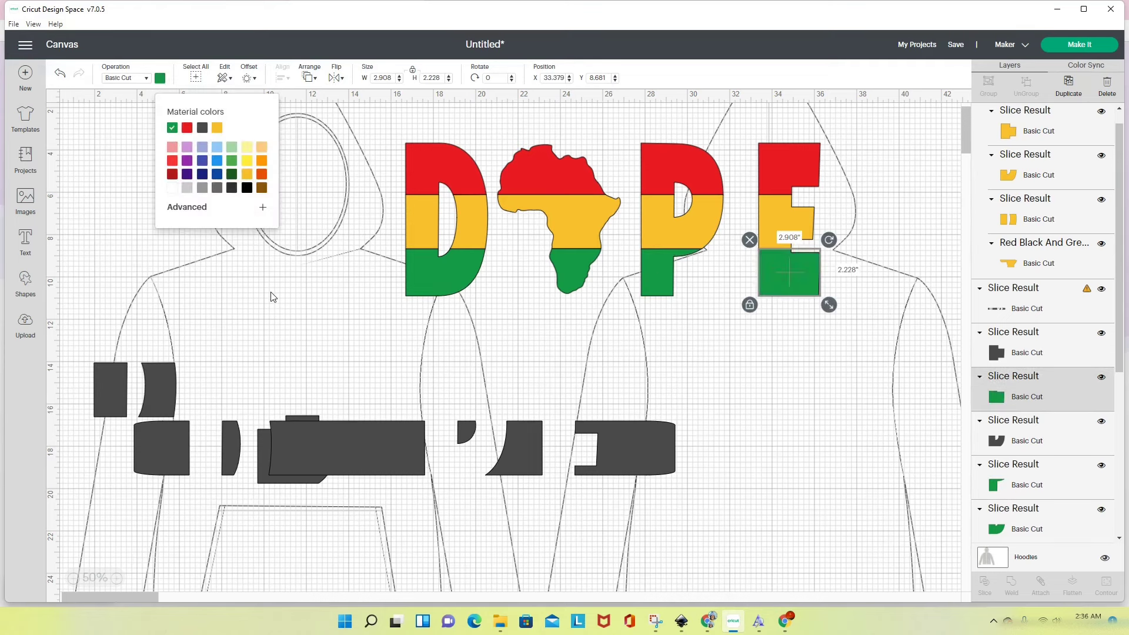
click(271, 297)
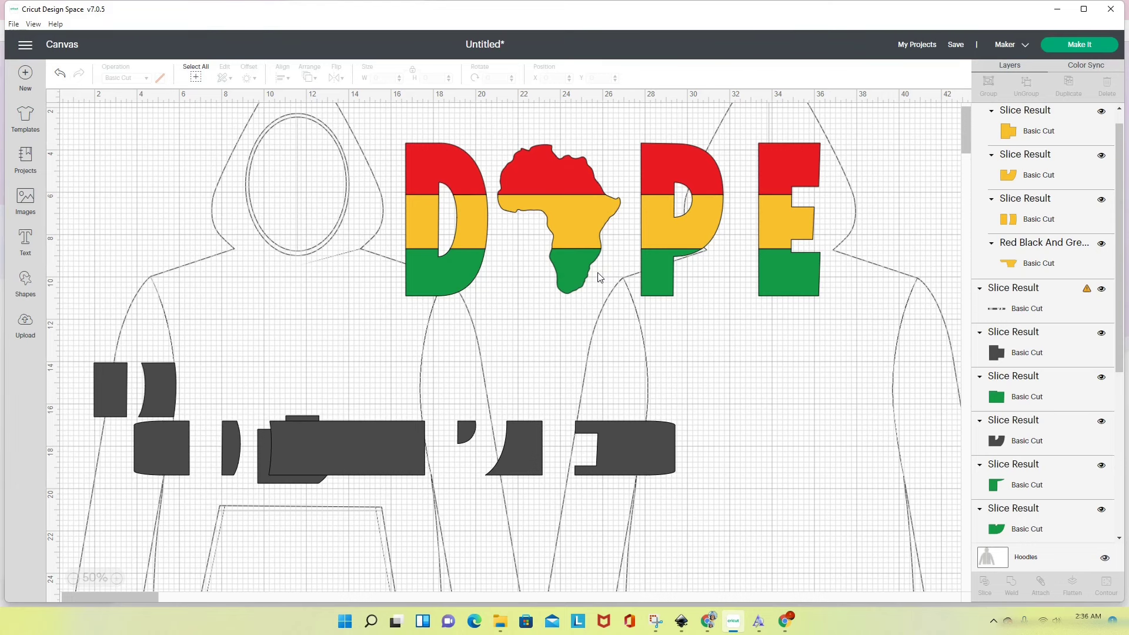
Step: Attach the green lower bands of the D, Africa, P and E to each other
click(428, 289)
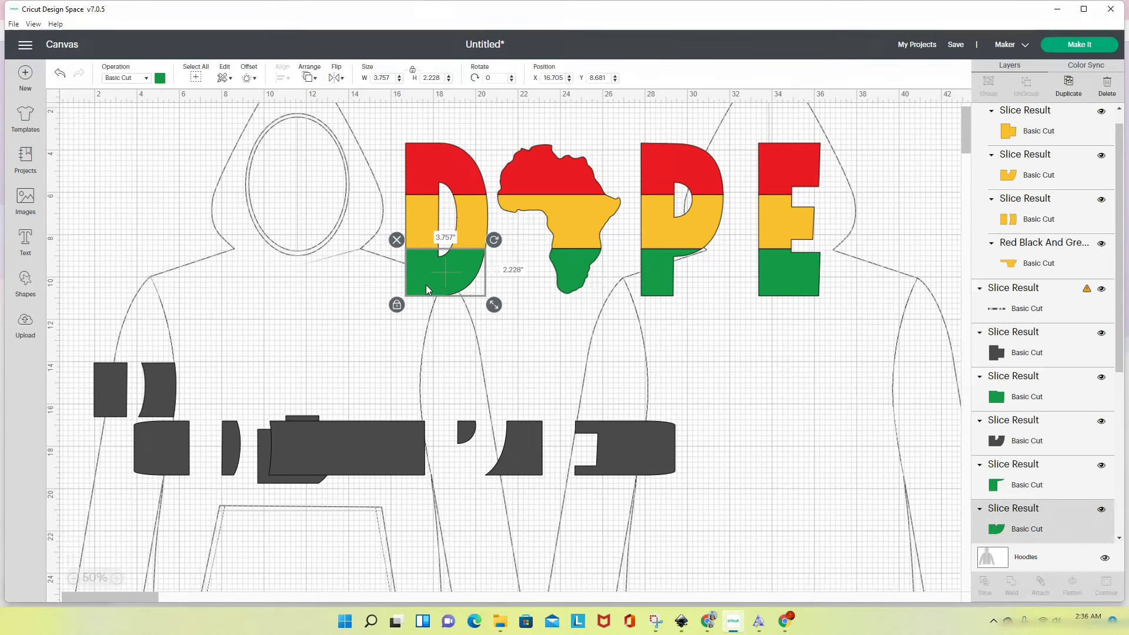
shift+click(584, 286)
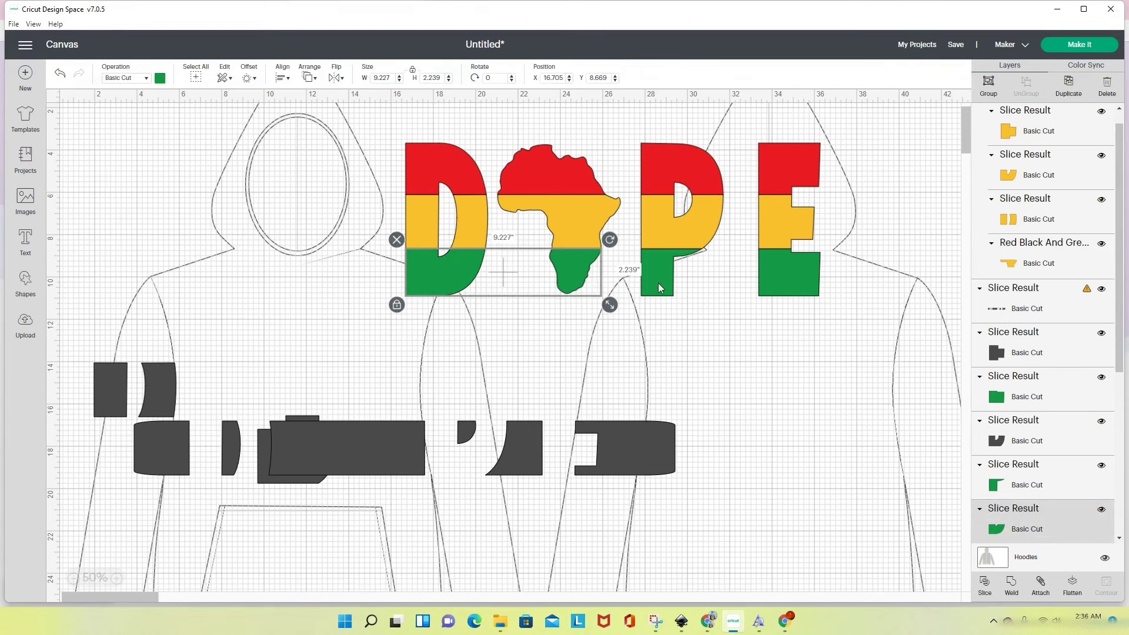
shift+click(658, 283)
shift+click(781, 281)
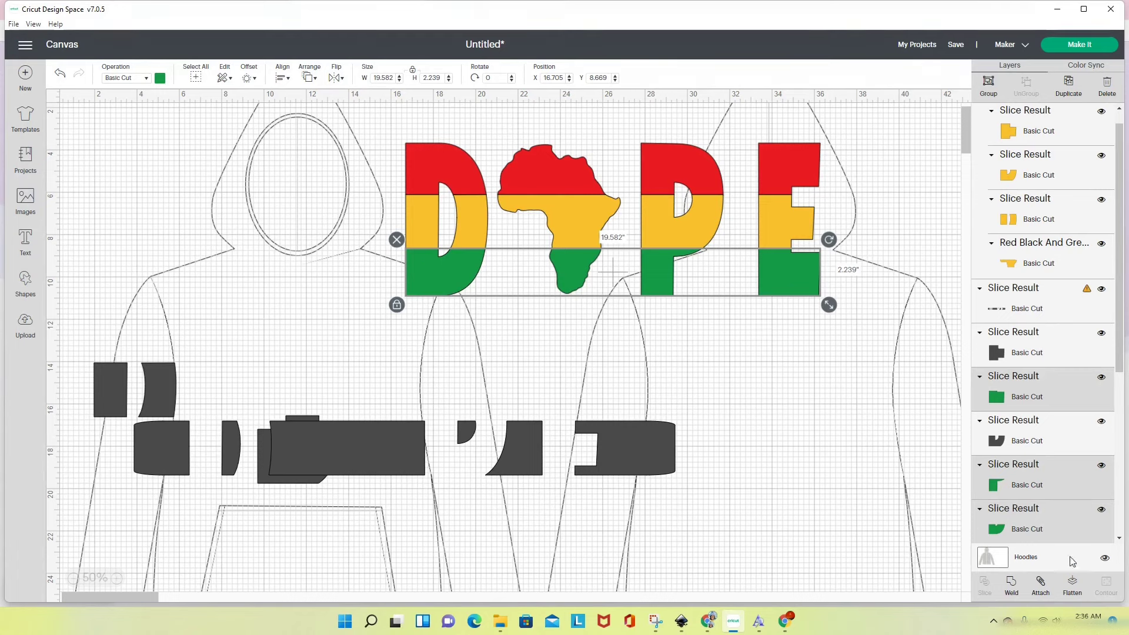
click(1041, 584)
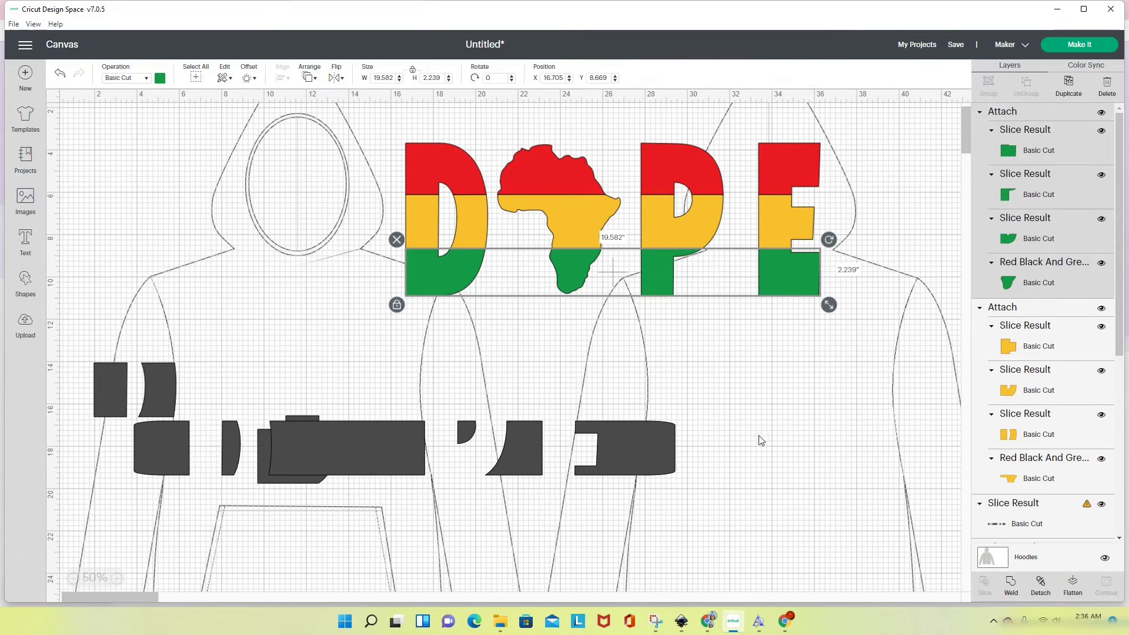
Step: Delete the leftover dark grey slice pieces lying below the DOPE lettering
click(368, 456)
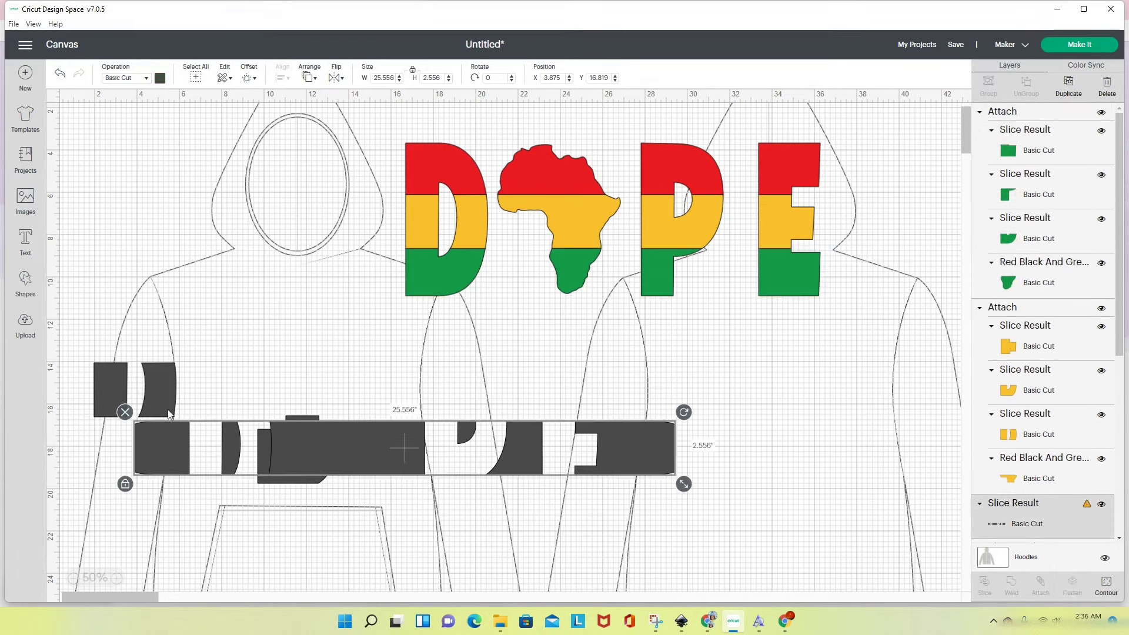
key(Delete)
click(114, 382)
drag(115, 382, 298, 450)
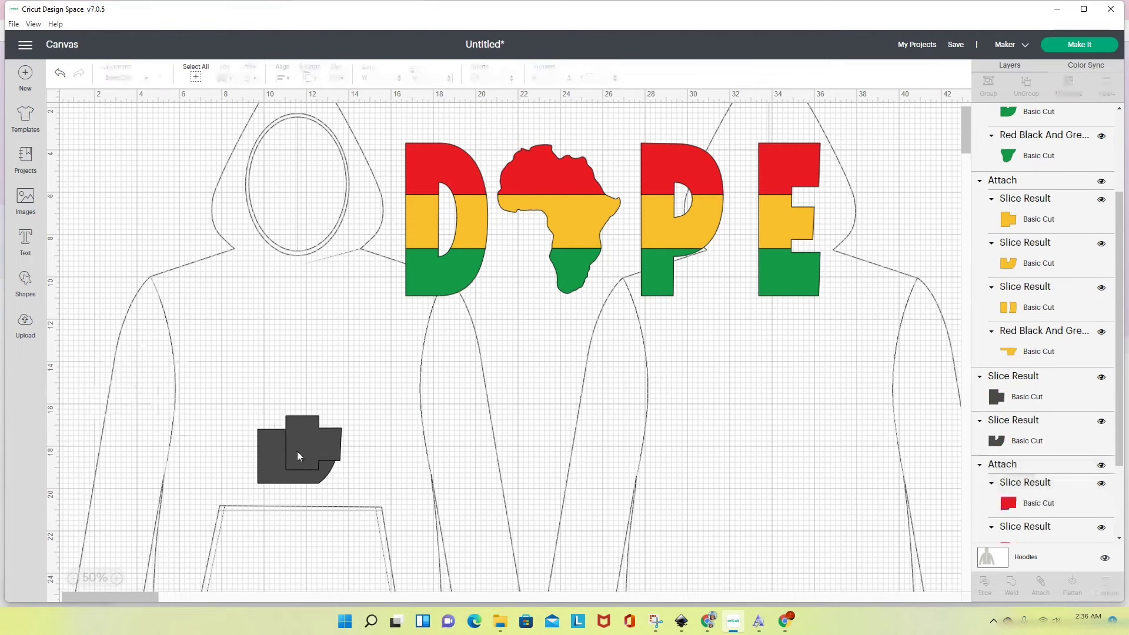
click(284, 414)
click(278, 451)
key(Delete)
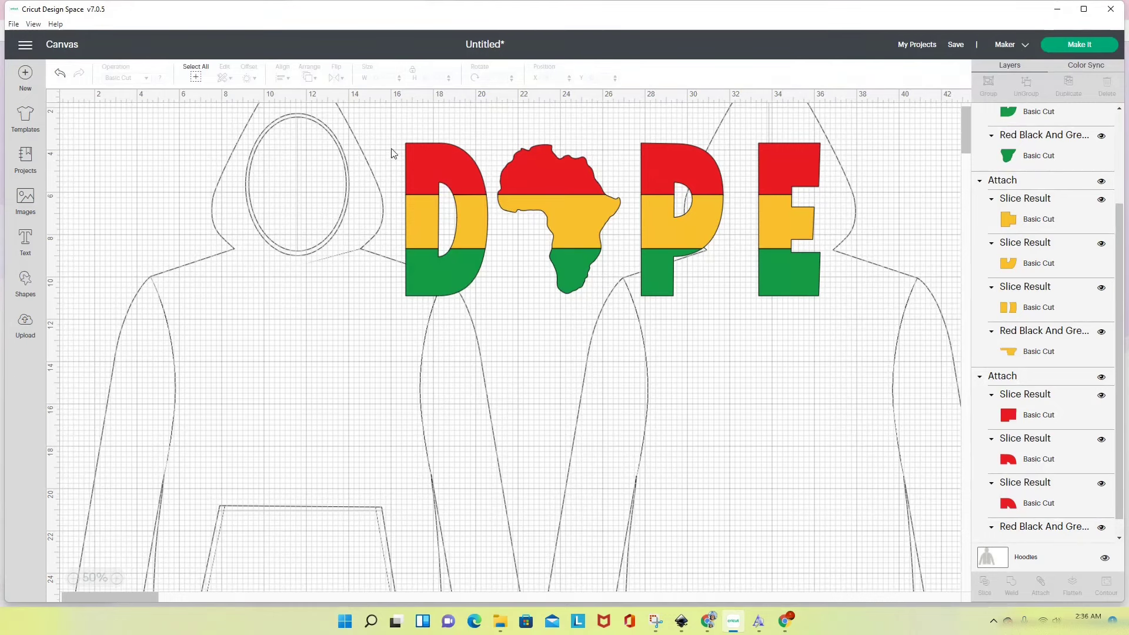
click(196, 78)
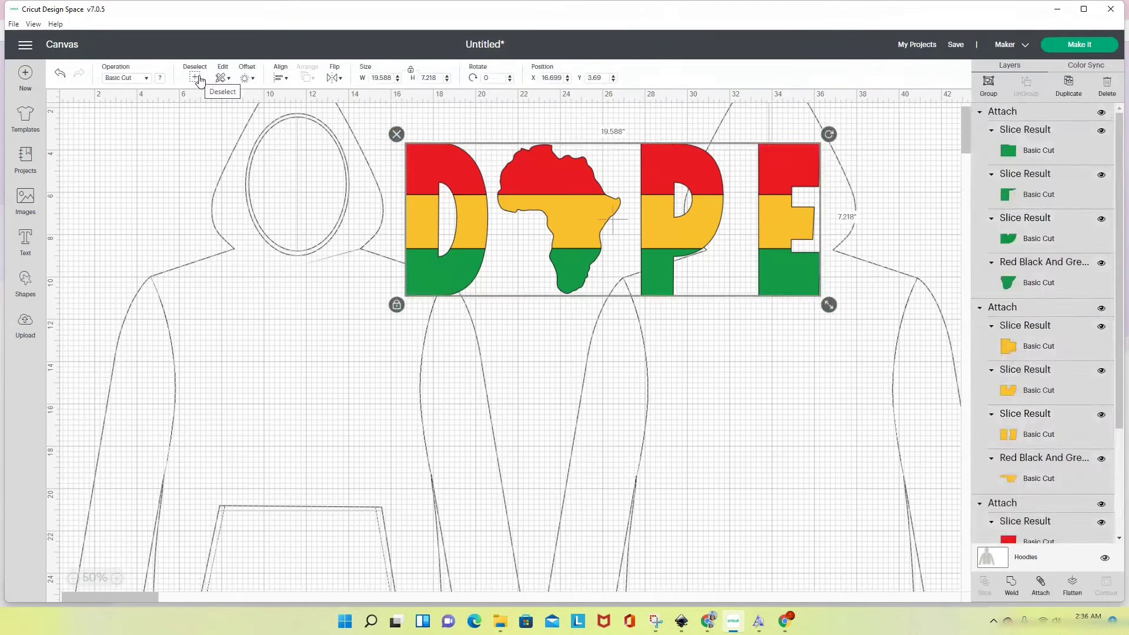
click(246, 78)
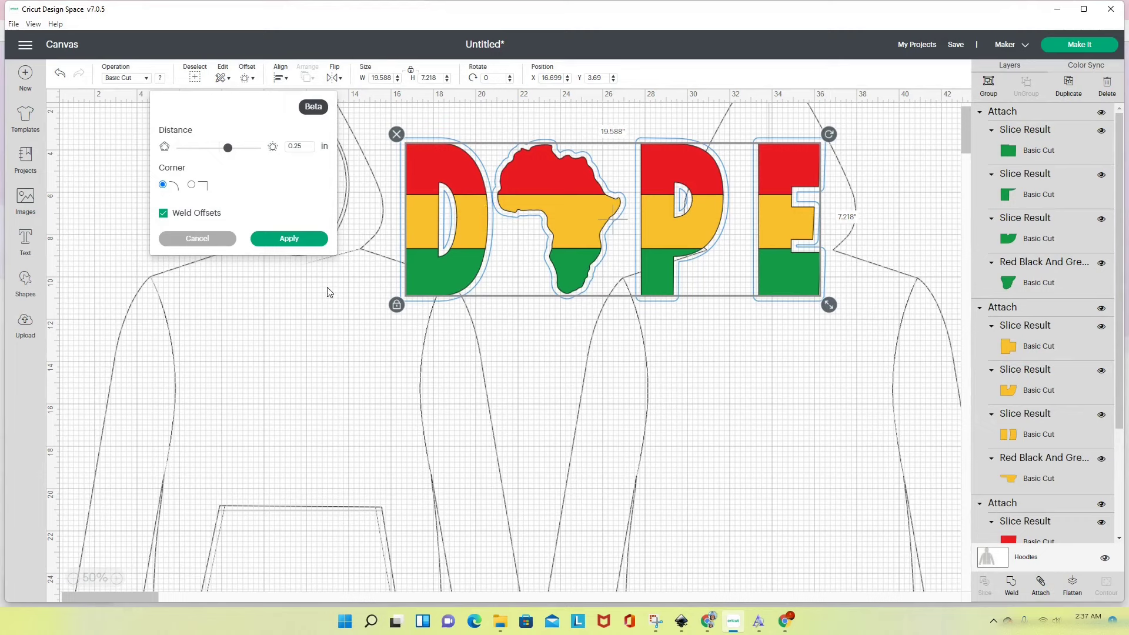
click(207, 239)
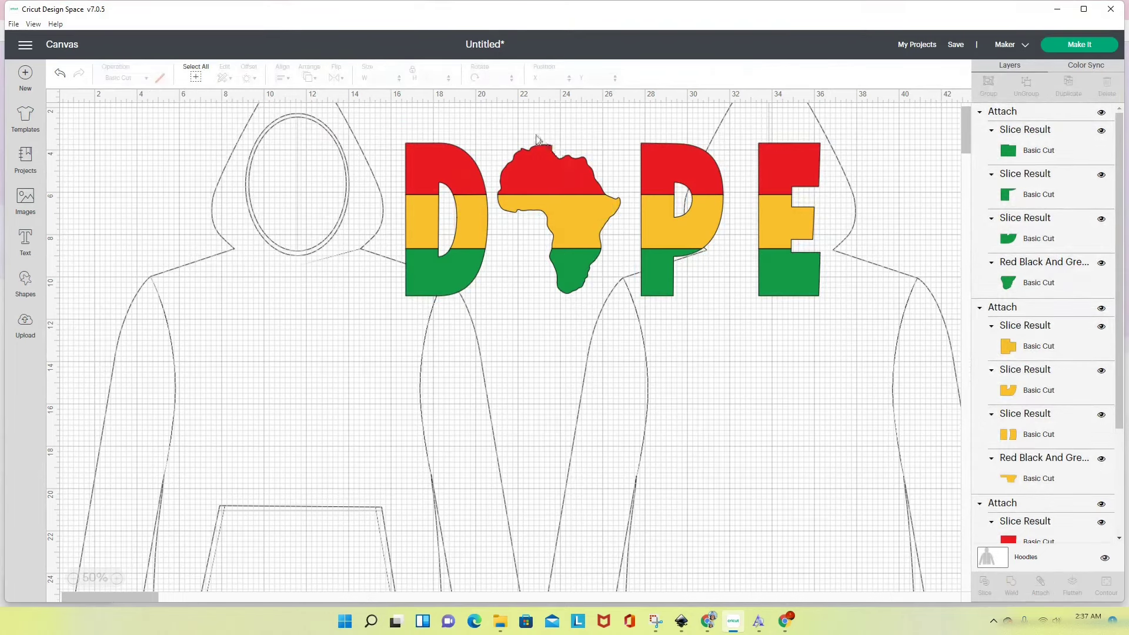
drag(525, 118, 585, 318)
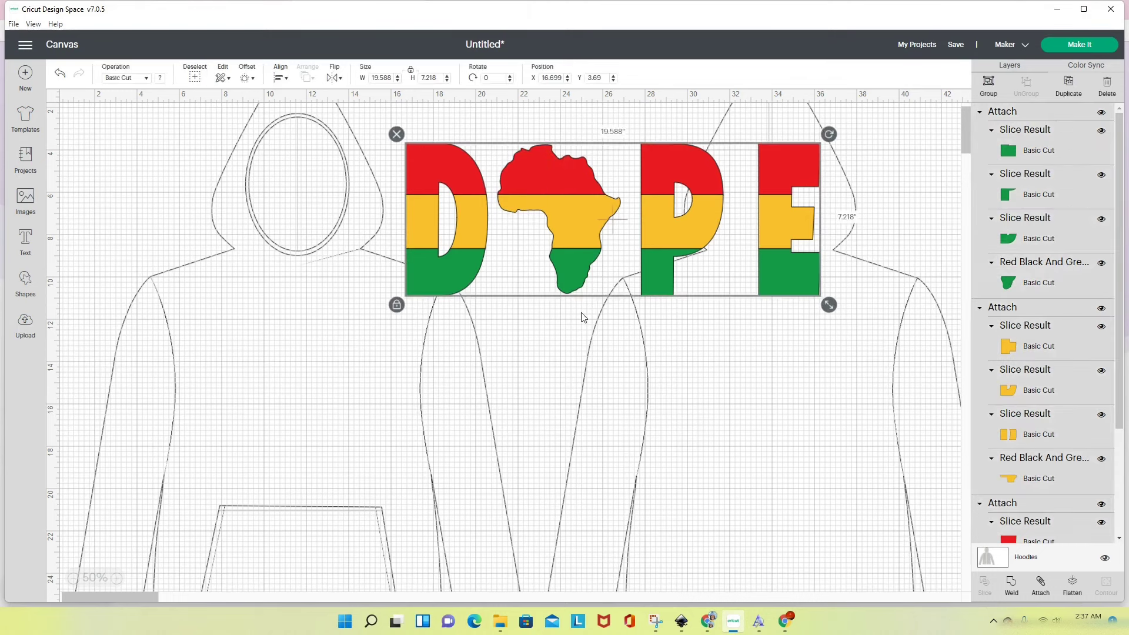
click(588, 346)
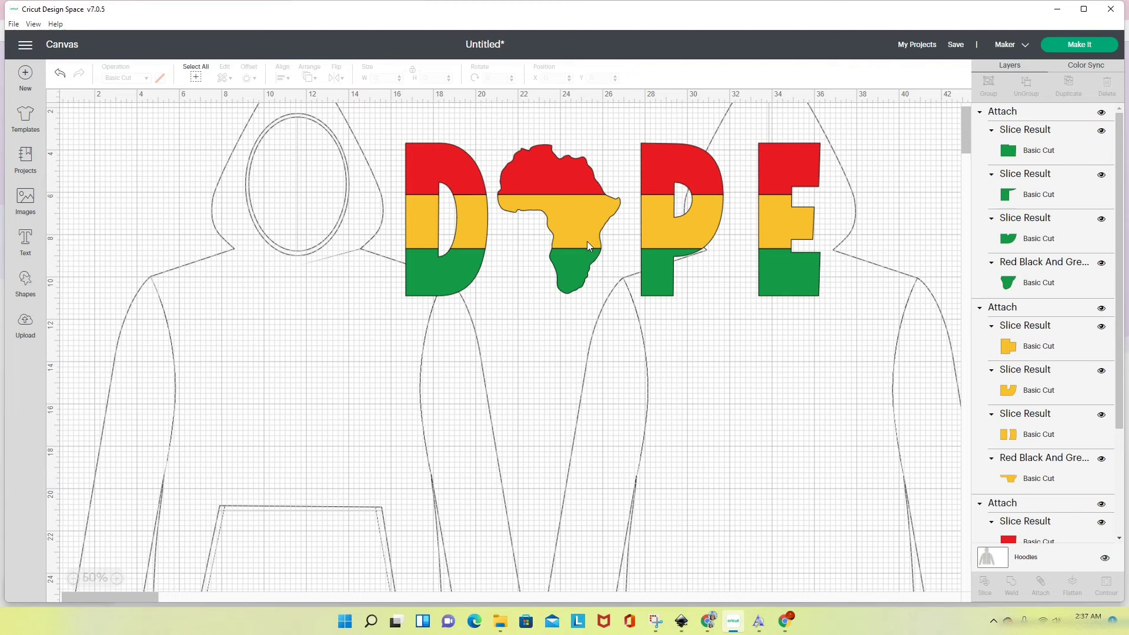
click(544, 189)
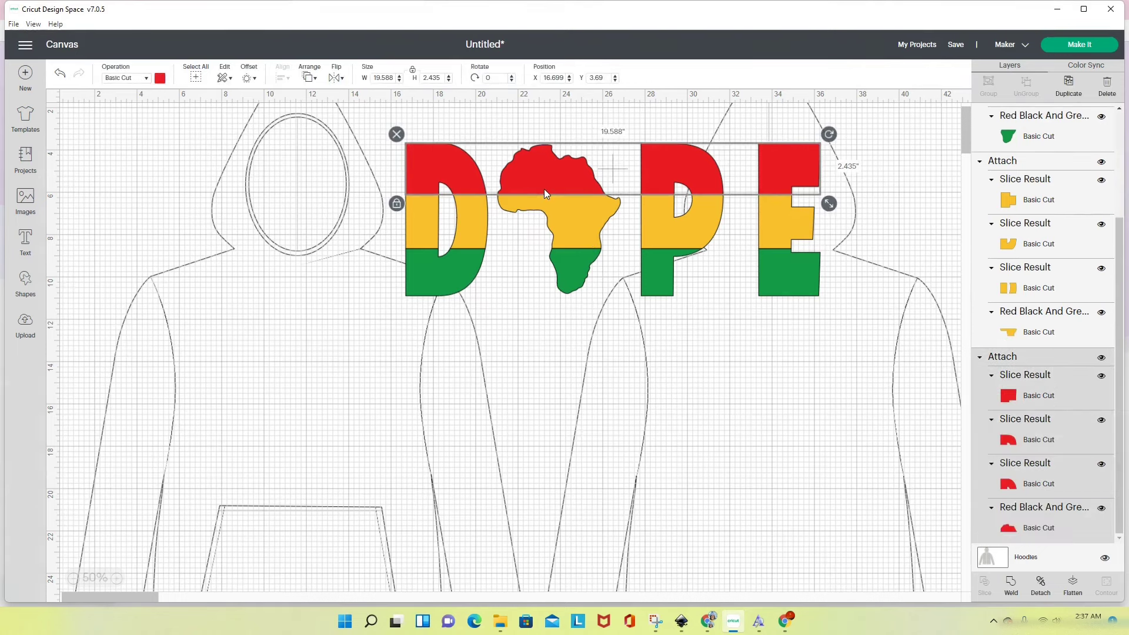
click(563, 234)
click(564, 270)
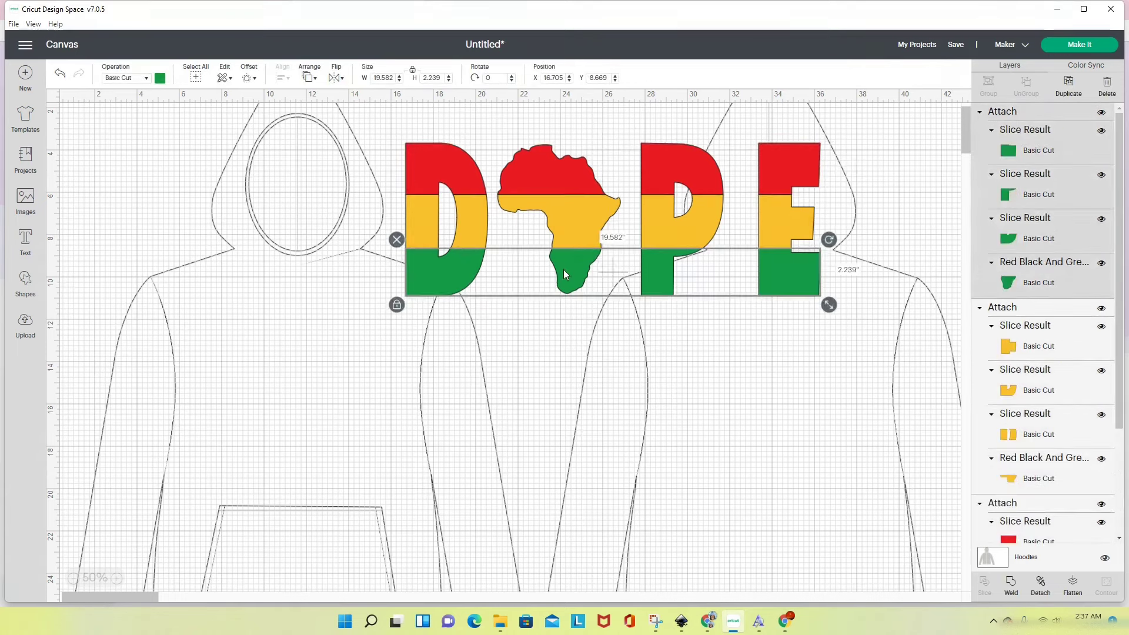
click(557, 326)
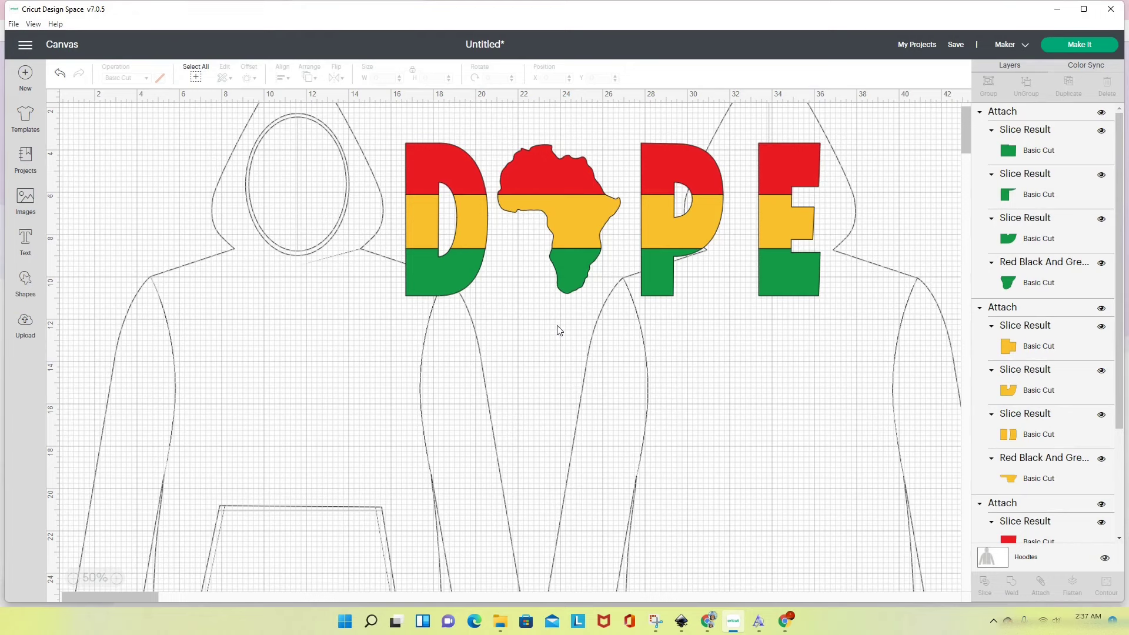
Step: Enlarge the whole DOPE design proportionally to about 19.81 by 7.3 inches
drag(385, 137, 857, 329)
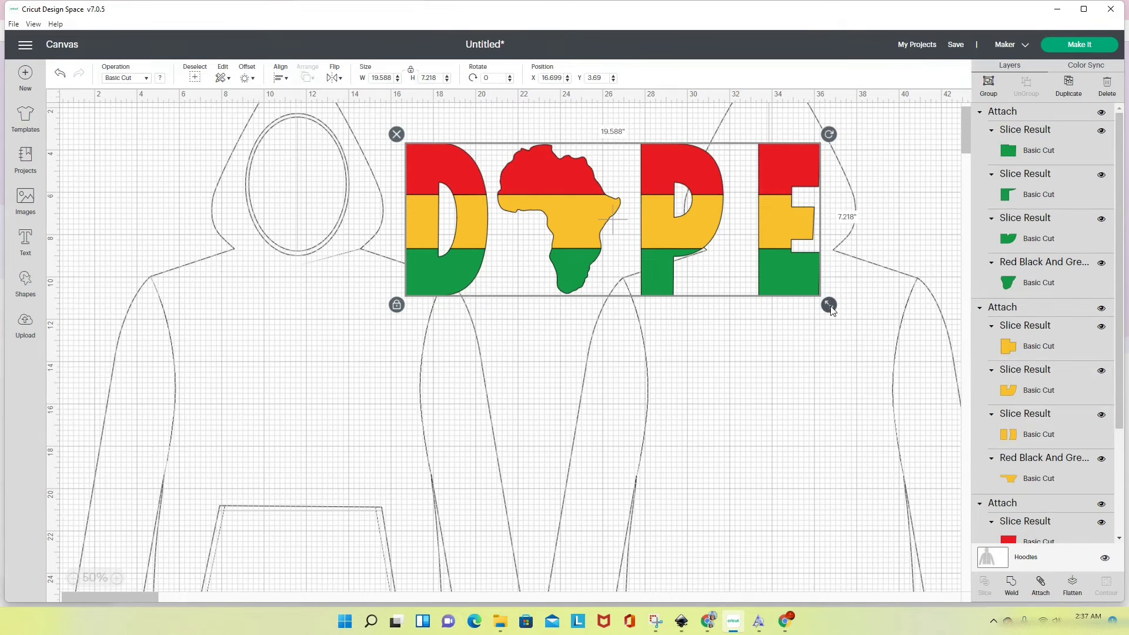
drag(831, 311, 837, 313)
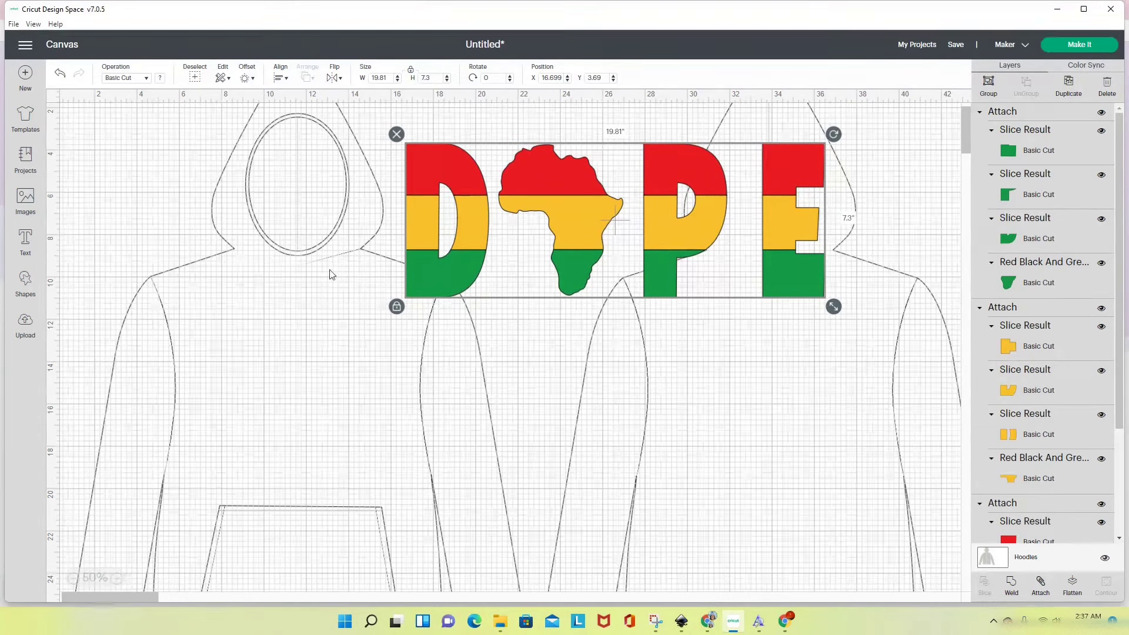
click(607, 341)
Step: Detach the red, yellow and green bands so that every letter piece is separate again
click(569, 182)
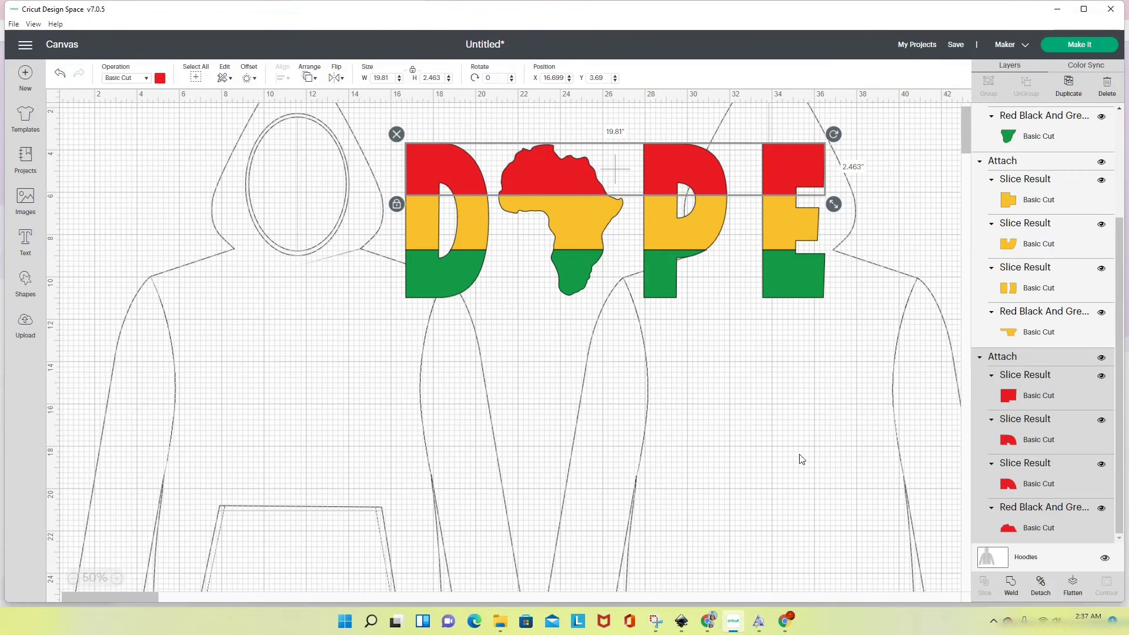
click(1041, 588)
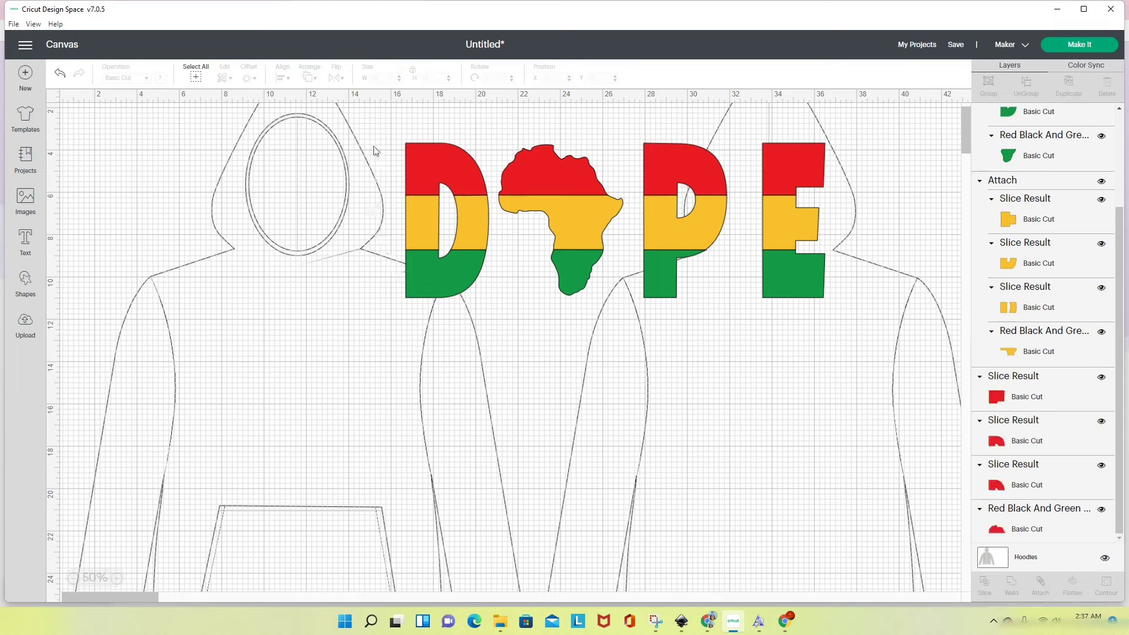
click(411, 214)
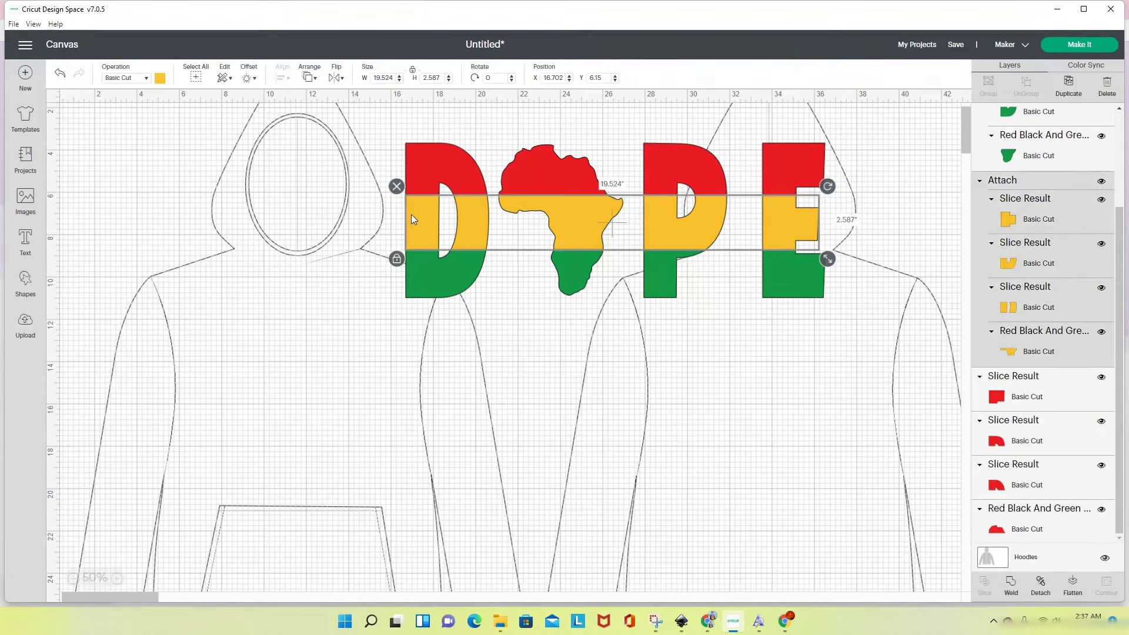
click(1042, 588)
click(443, 288)
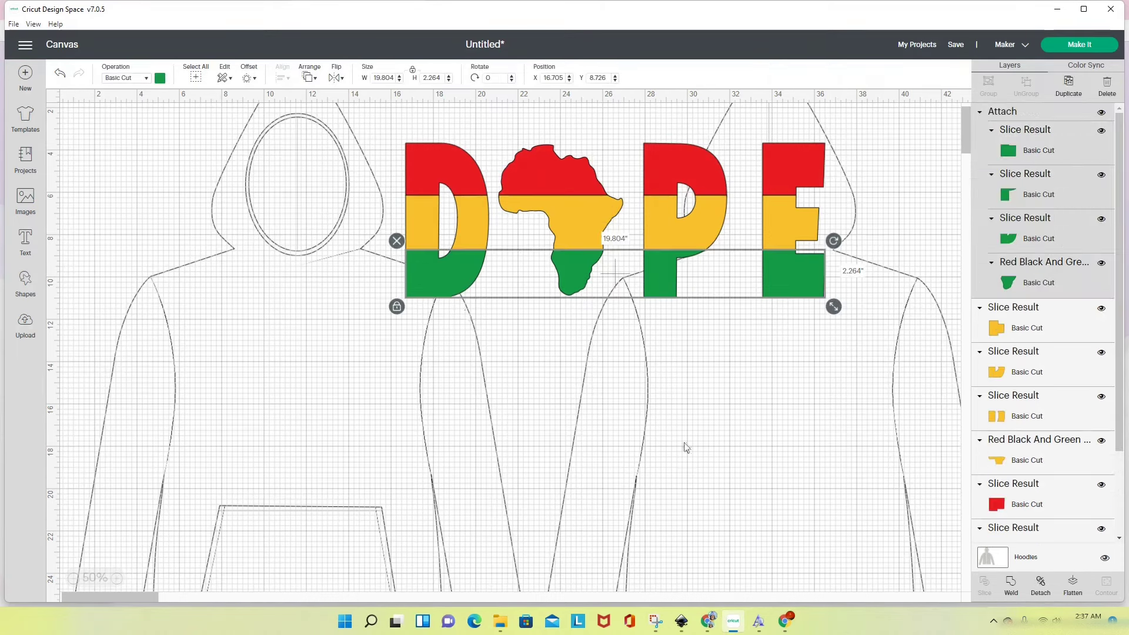
click(1052, 599)
Step: Nudge all three bands of the E to the right, to an X position of 34.662
drag(751, 122, 849, 351)
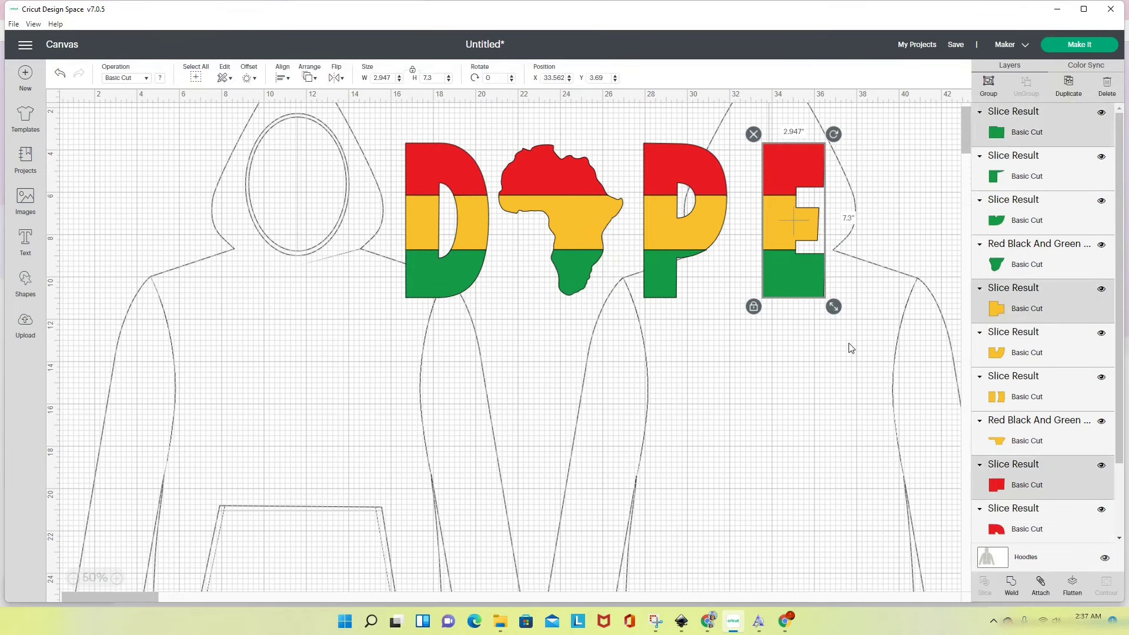
key(Right)
key(Right)
key(Right)
key(Right)
key(Right)
key(Right)
key(Right)
key(Right)
key(Right)
key(Right)
key(Right)
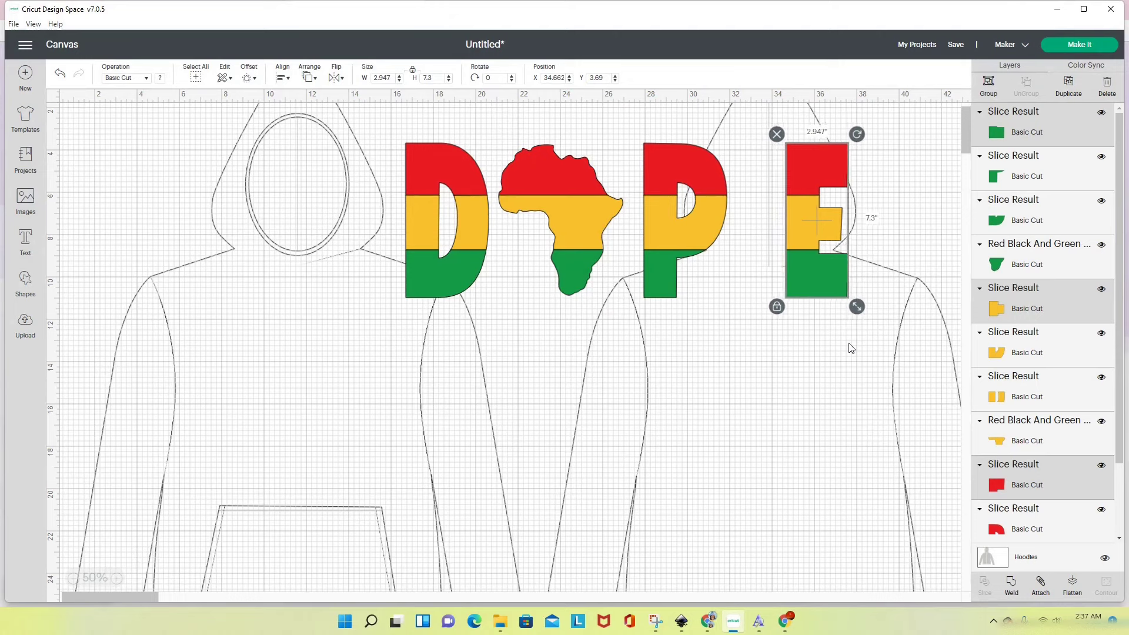
Step: Nudge all three bands of the P to the right, to an X position of 29.247
drag(636, 119, 726, 309)
key(Right)
key(Right)
key(Right)
key(Right)
key(Right)
key(Right)
key(Right)
key(Right)
key(Right)
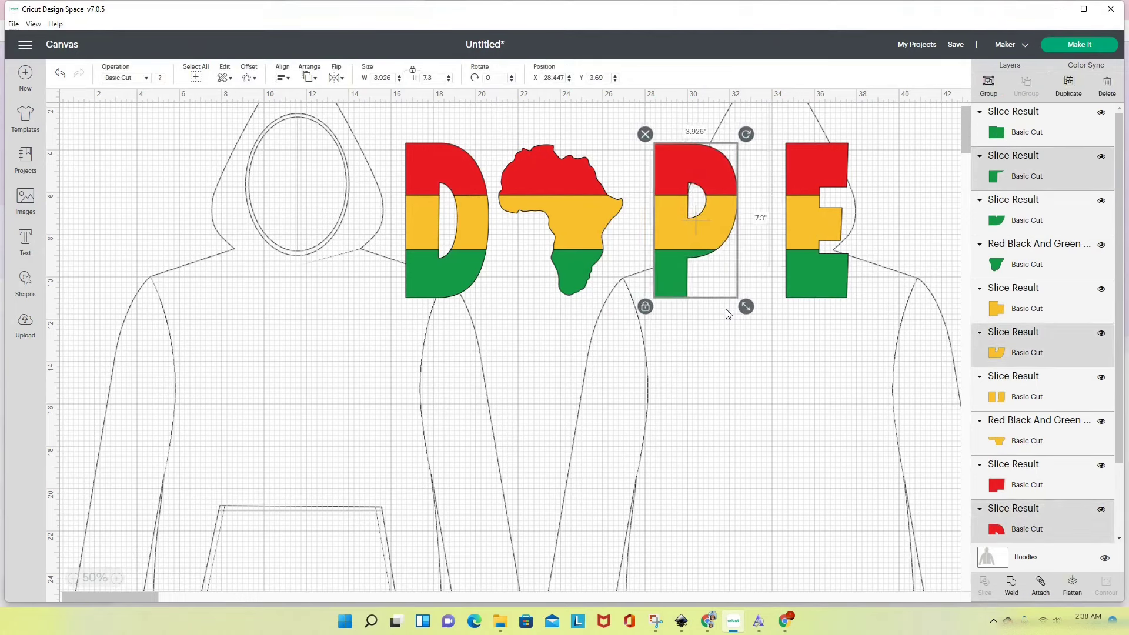
key(Right)
key(Right)
key(Right)
key(Right)
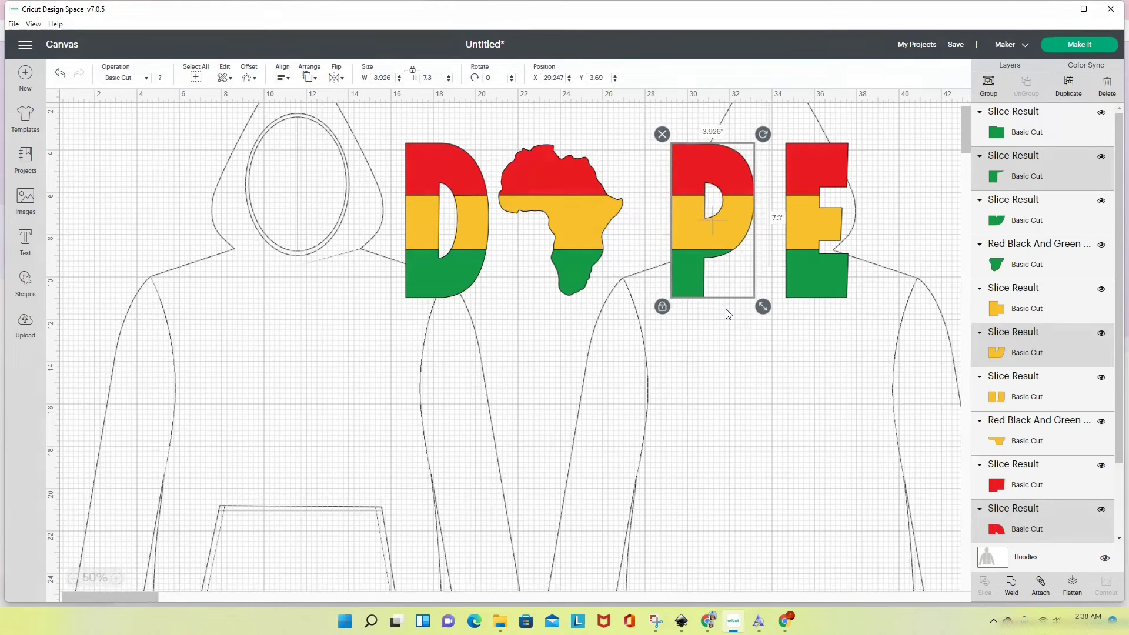
Step: Nudge the complete Africa shape to the right, away from the D, to an X position of 21.502
drag(504, 134, 611, 307)
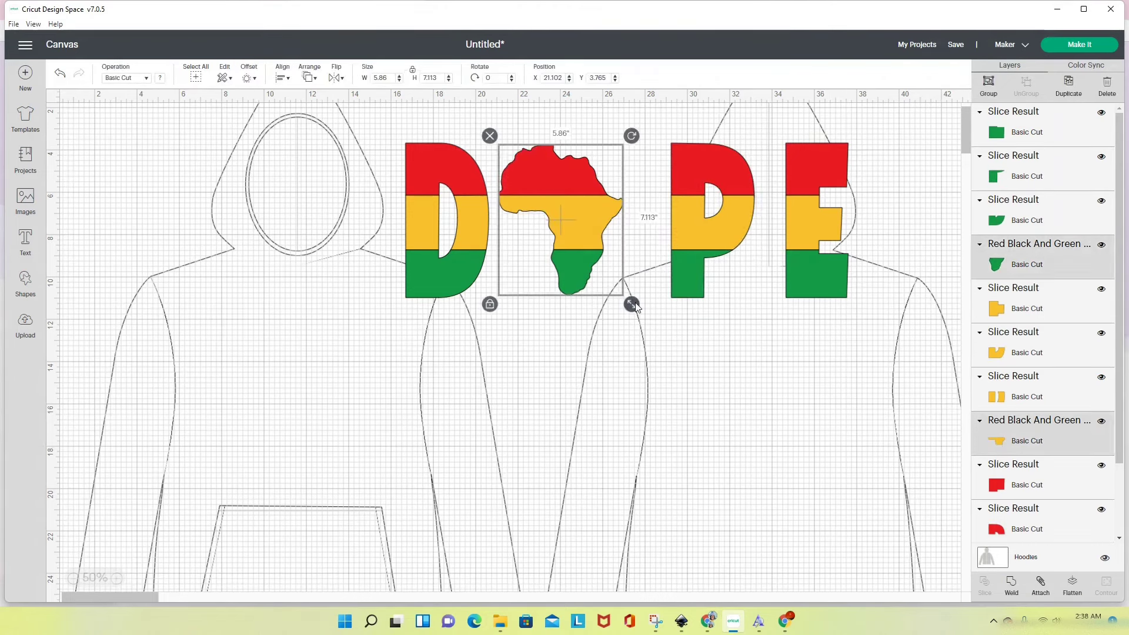
key(Right)
key(Right)
key(Right)
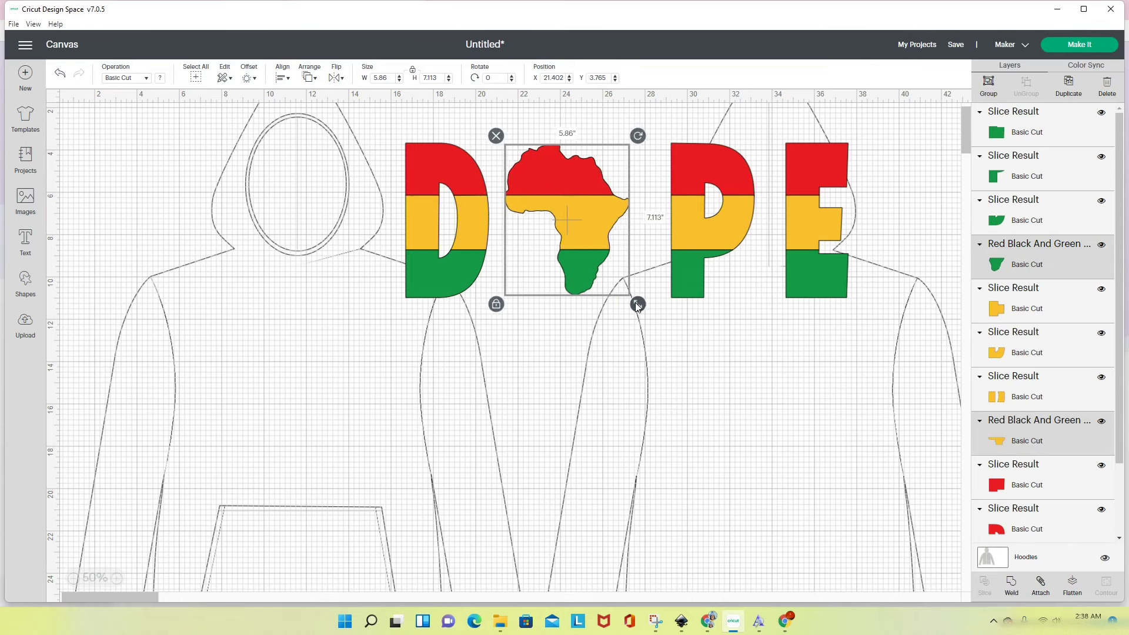
key(Right)
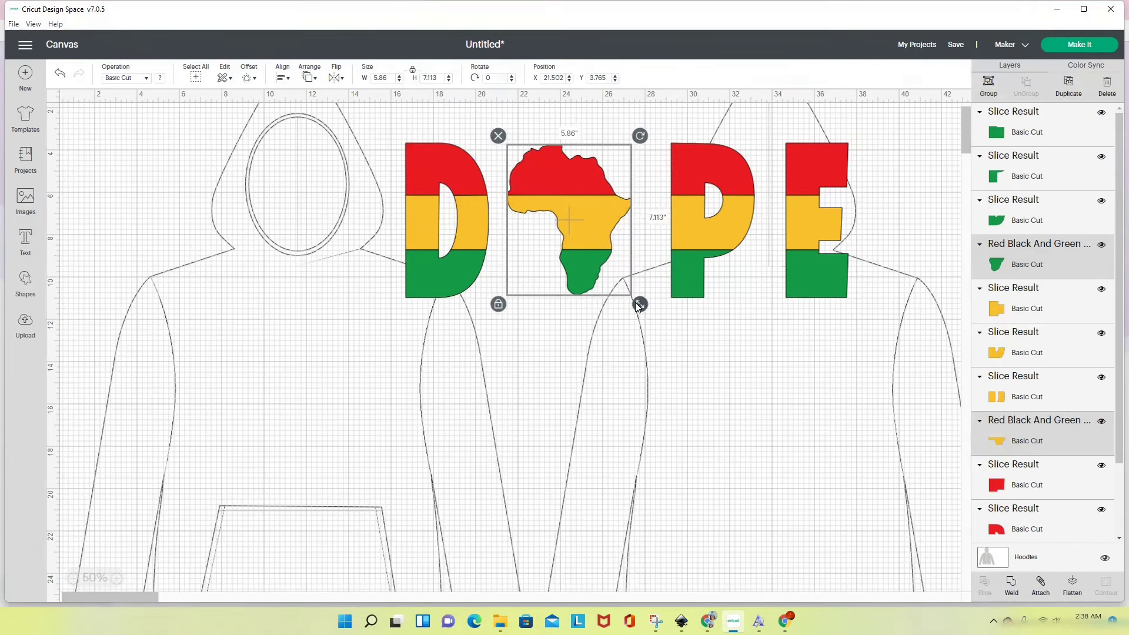
click(689, 299)
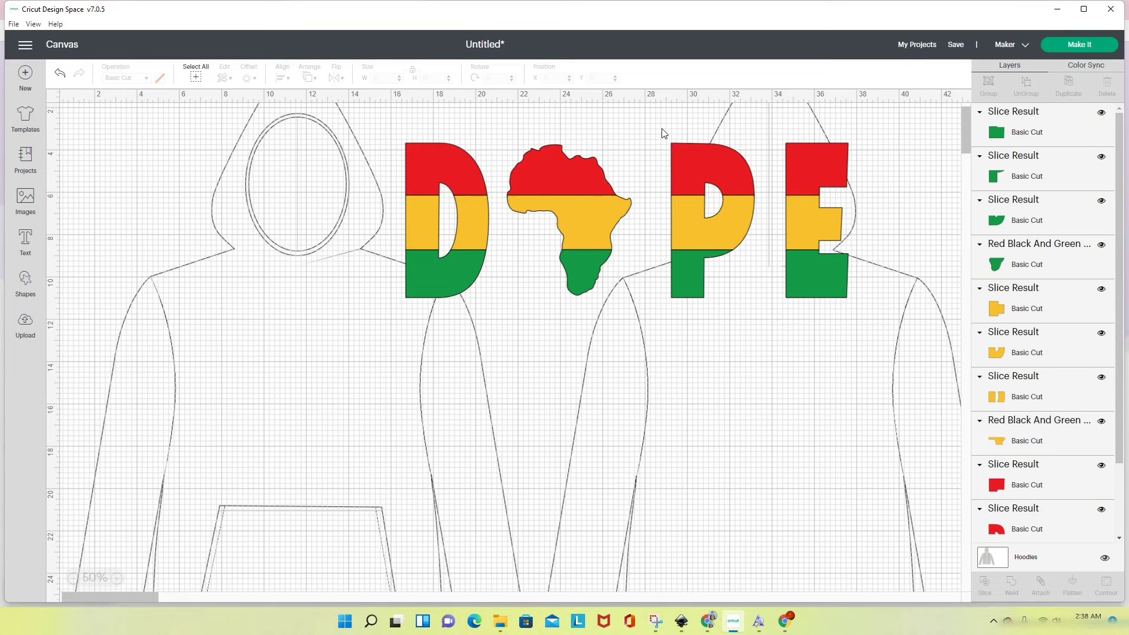
Step: Nudge the whole P back left towards Africa, to an X position of 28.647
drag(662, 133, 757, 324)
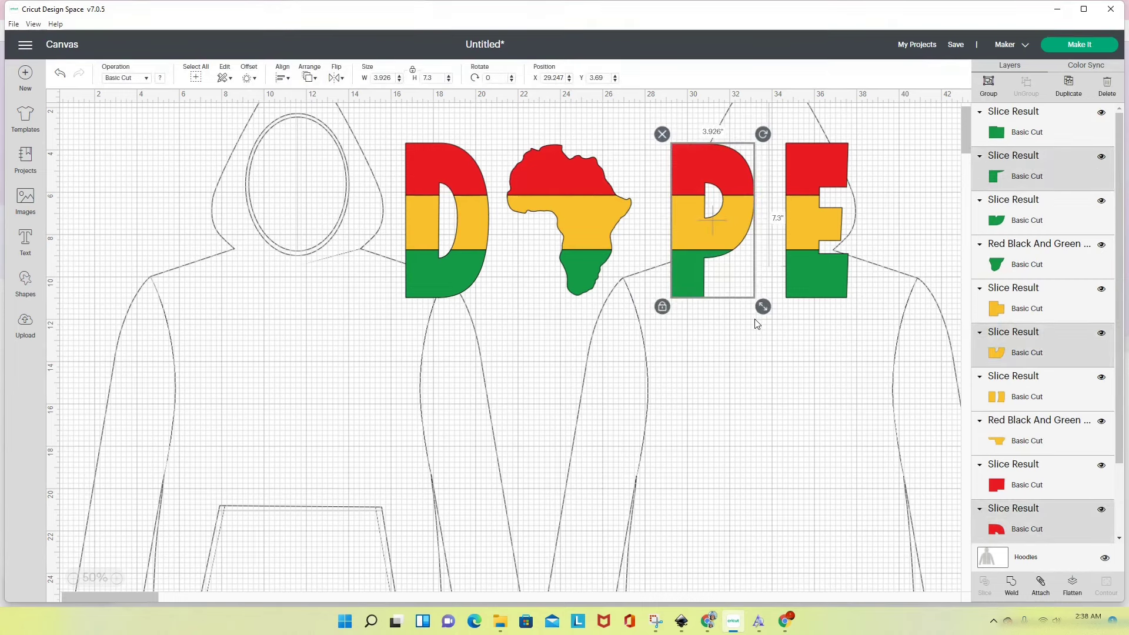
key(Left)
key(Left)
key(Left)
key(Left)
key(Left)
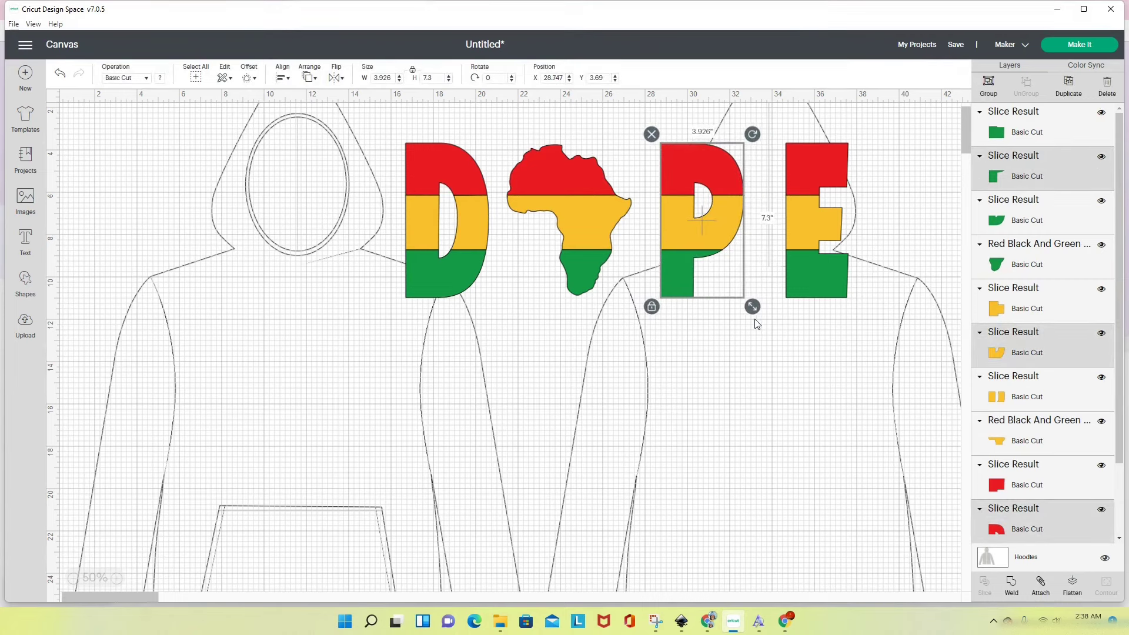
key(Left)
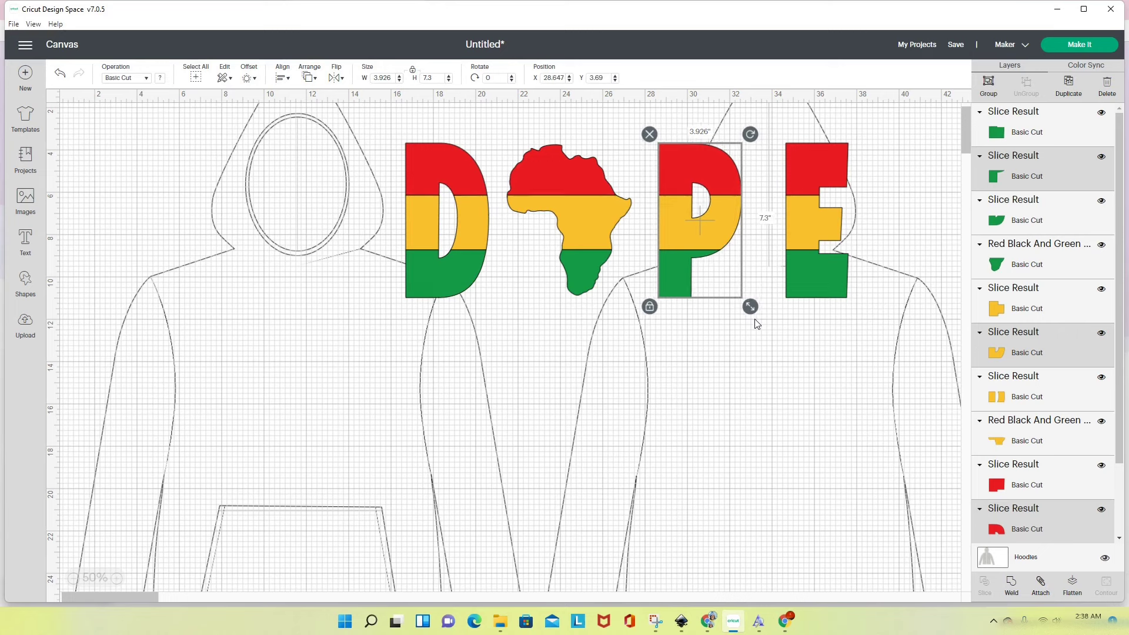
Step: Nudge the whole E back left towards the P, to an X position of 33.962
click(847, 389)
drag(778, 141, 881, 323)
key(Left)
key(Left)
key(Left)
key(Left)
key(Left)
key(Left)
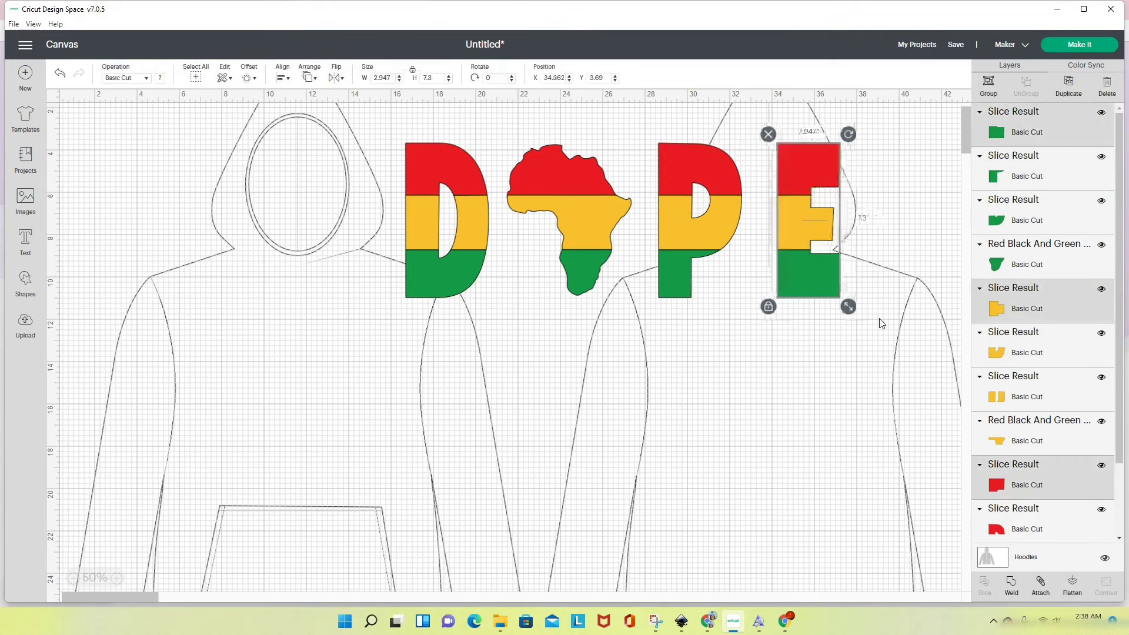
key(Left)
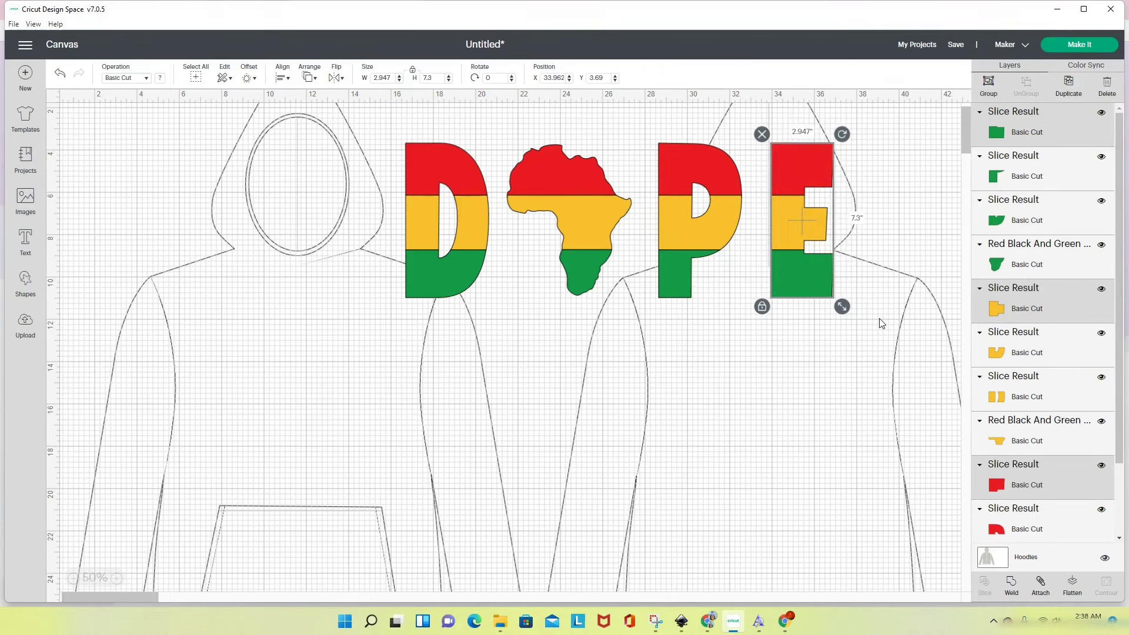
click(629, 447)
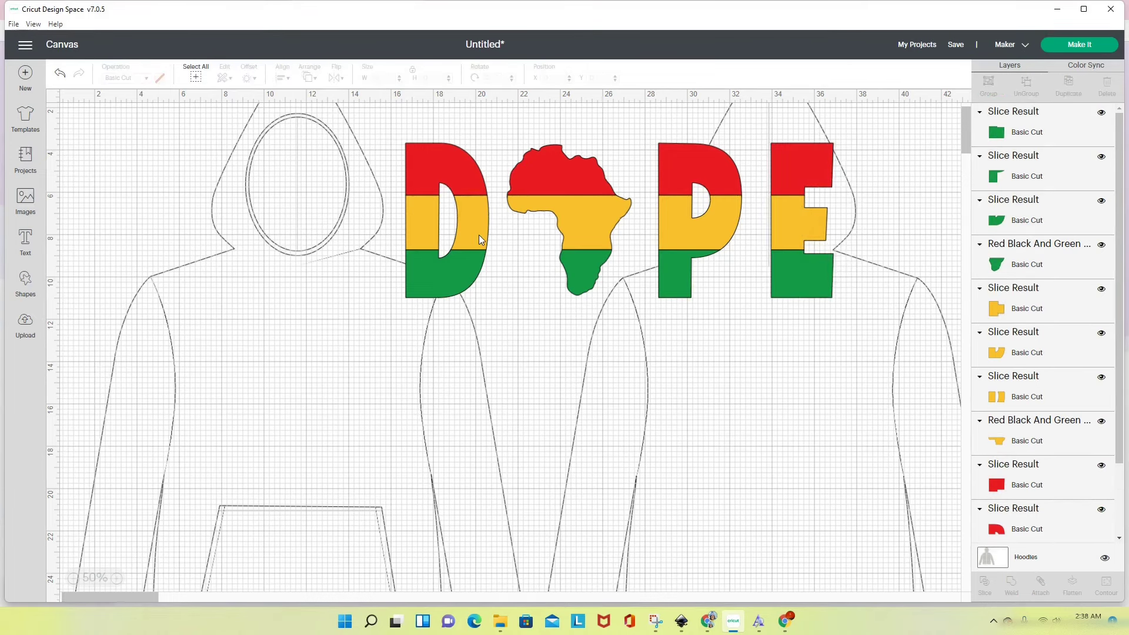
Step: Attach the red upper bands of the D, Africa, P and E to each other
drag(385, 128, 329, 127)
click(412, 165)
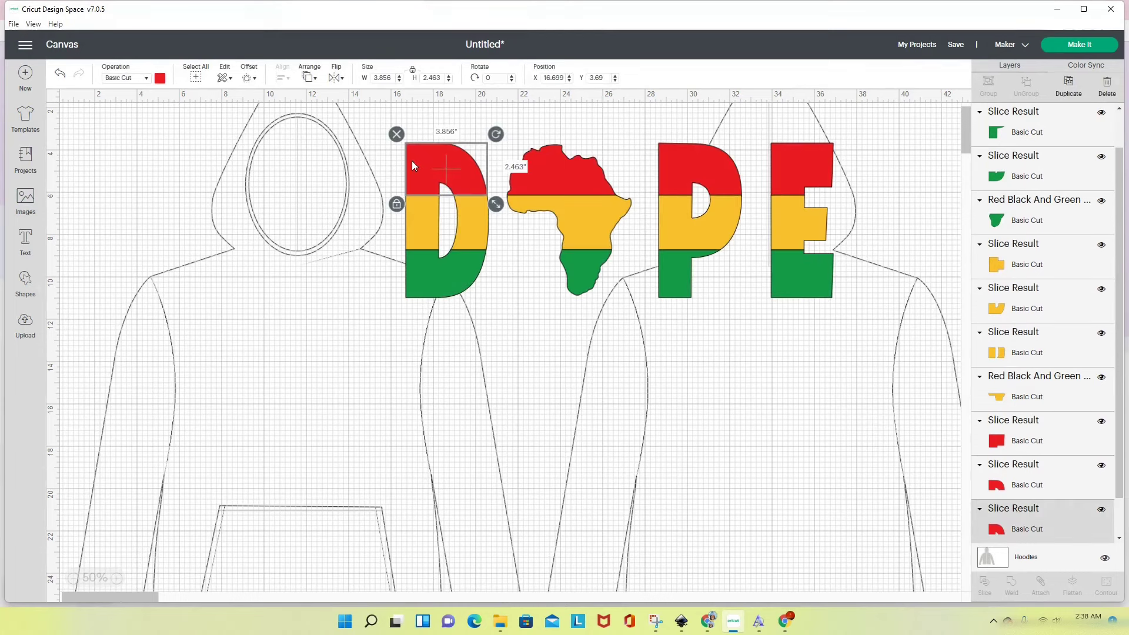
shift+click(562, 171)
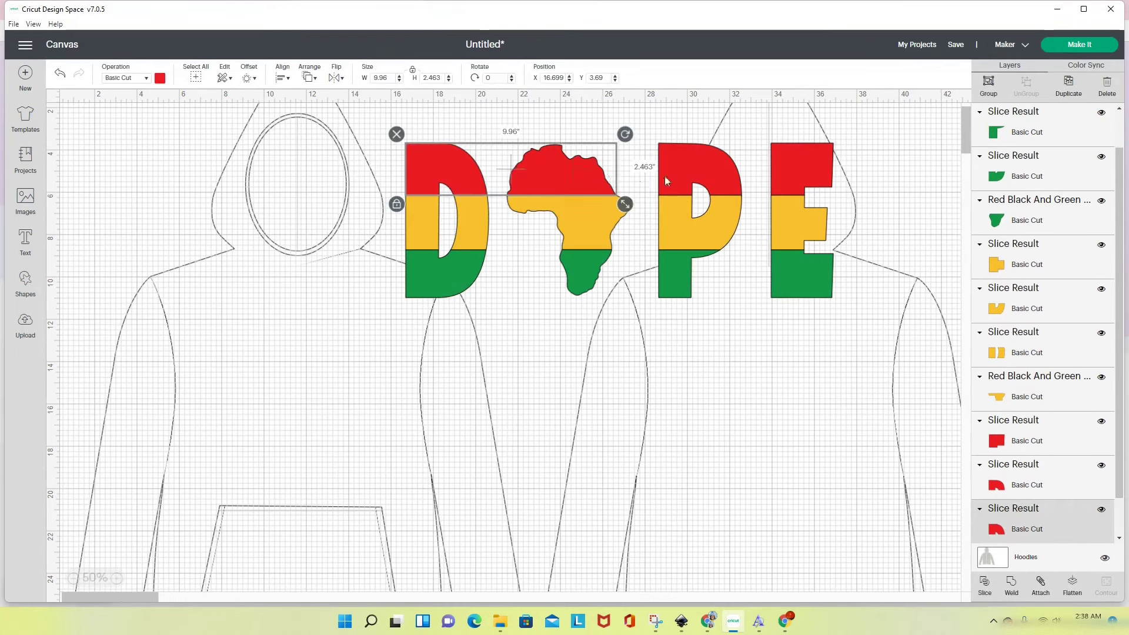
shift+click(664, 176)
shift+click(784, 171)
click(1041, 584)
Step: Attach the yellow middle bands of the D, Africa, P and E to each other
click(476, 232)
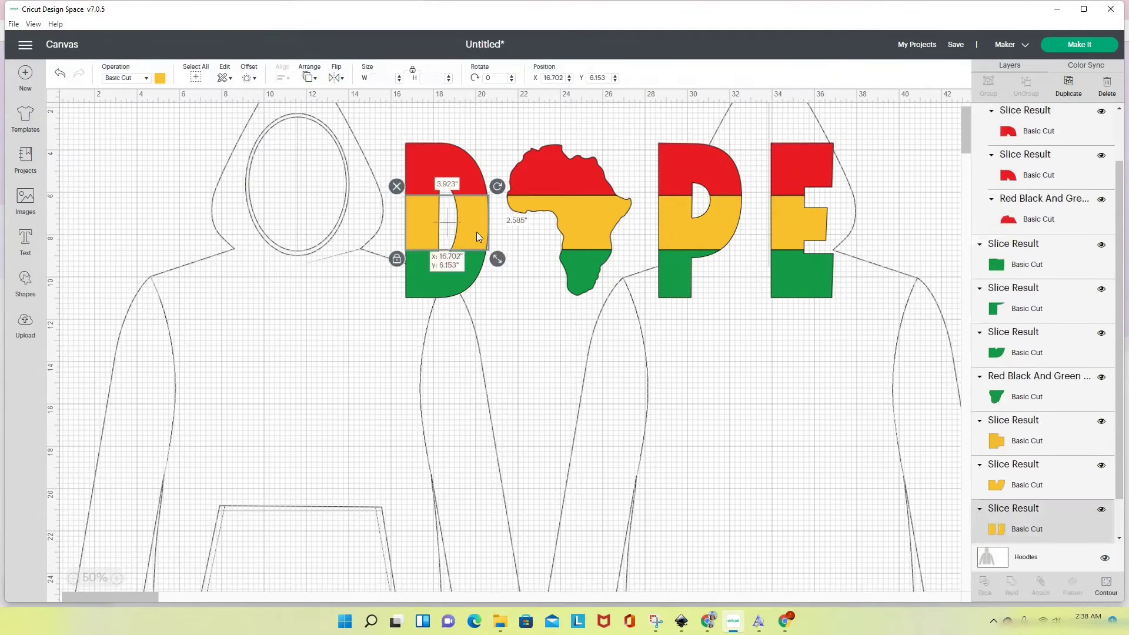
shift+click(581, 223)
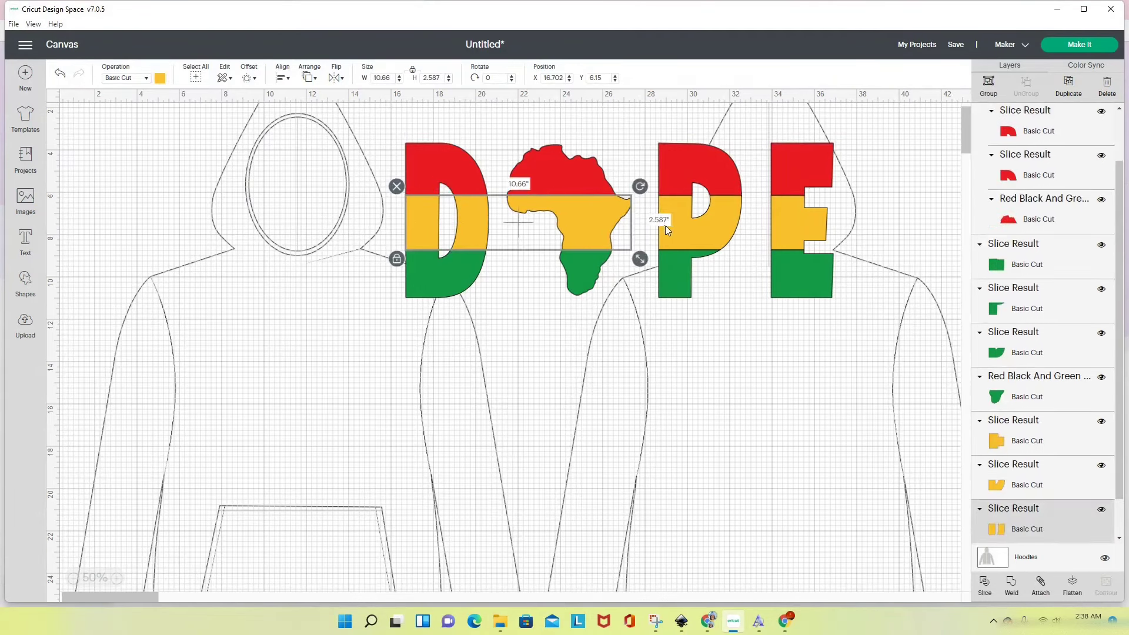
shift+click(669, 224)
shift+click(791, 223)
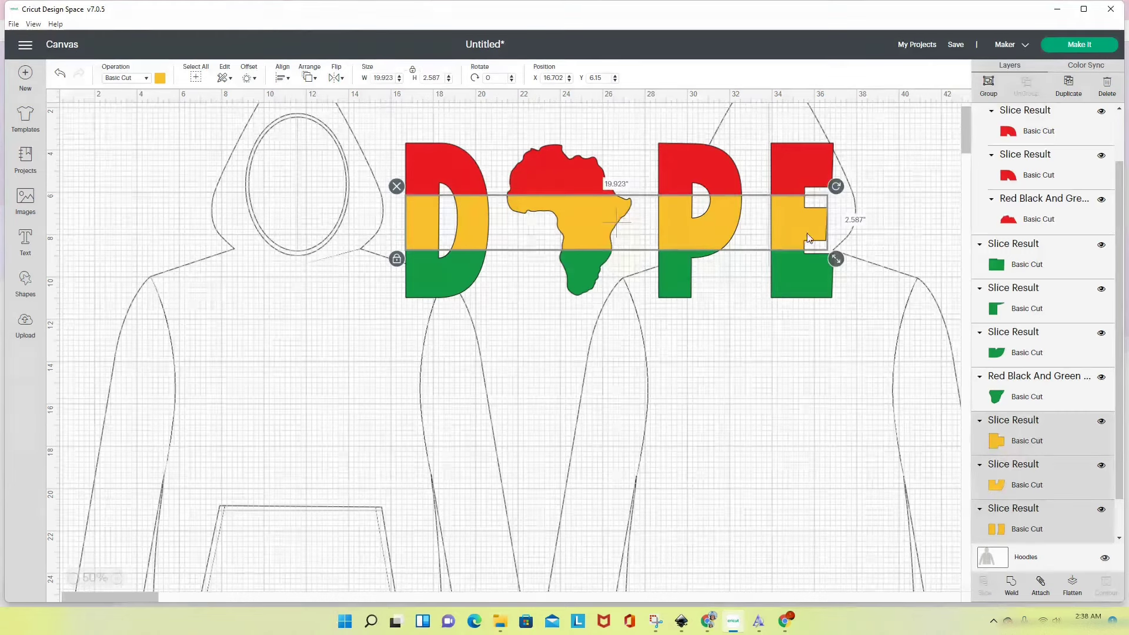
click(1041, 584)
Step: Attach the green lower bands of the D, Africa, P and E to each other
click(420, 271)
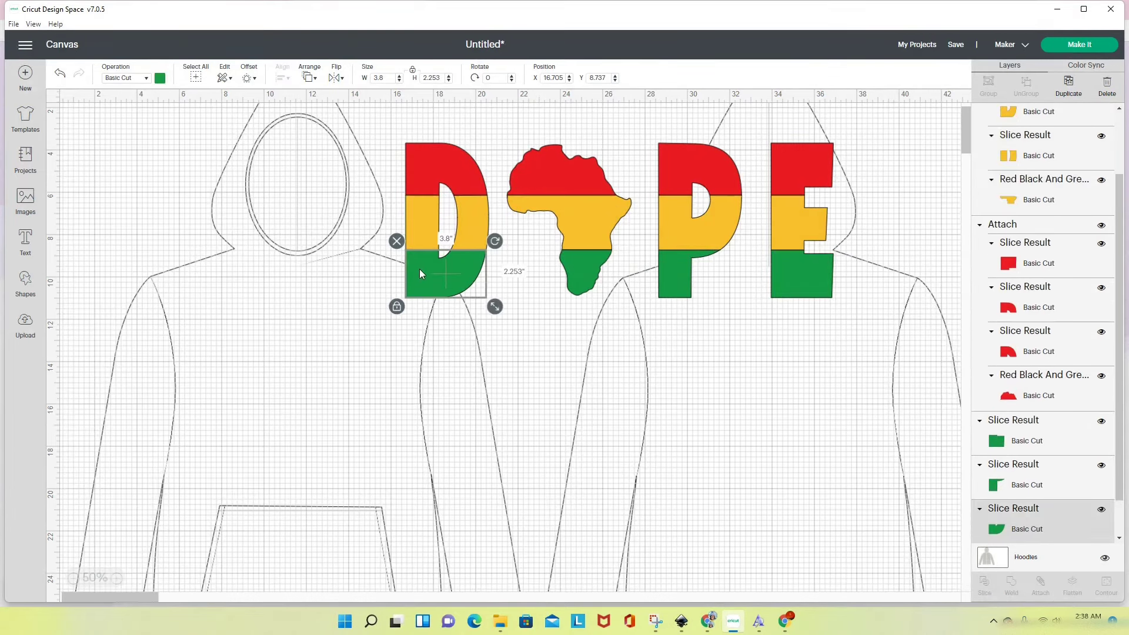
shift+click(574, 273)
shift+click(679, 273)
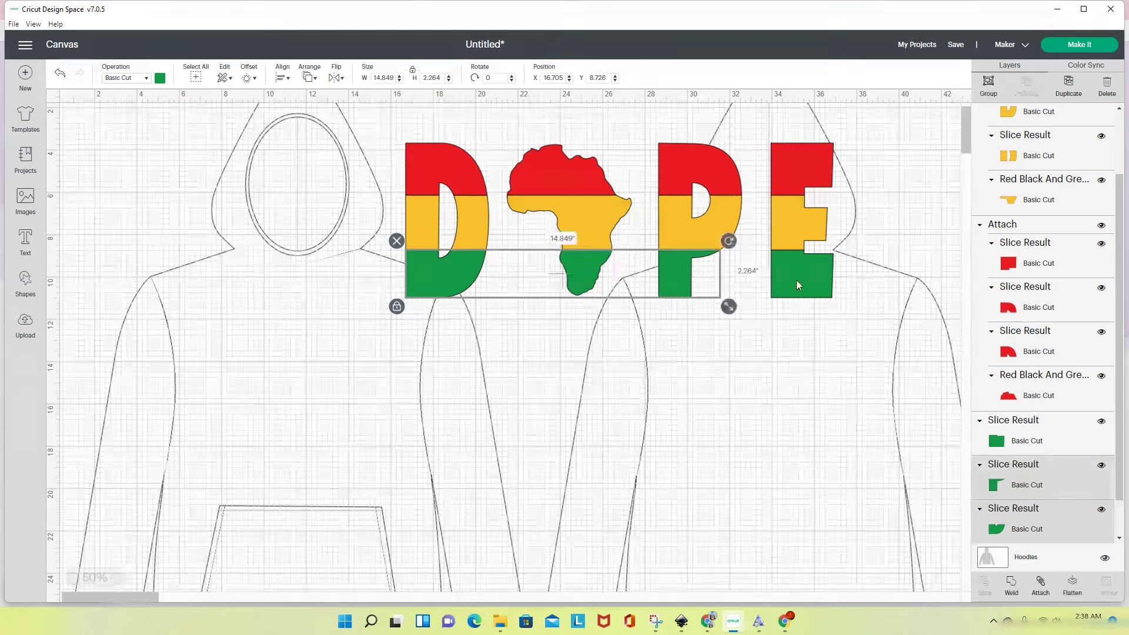
shift+click(796, 280)
click(1041, 588)
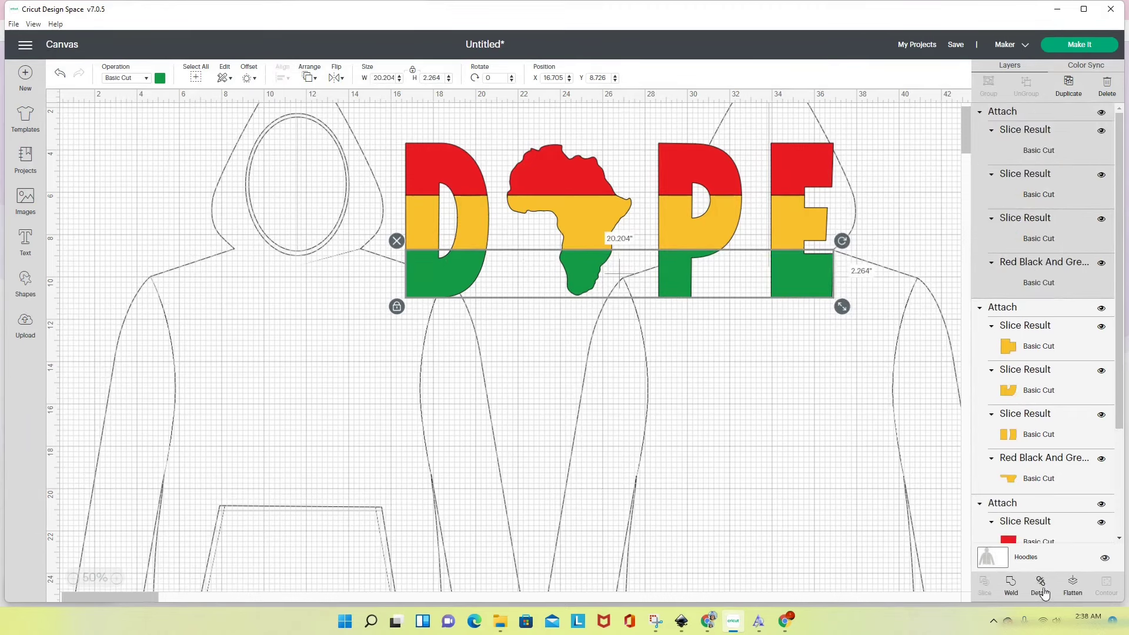
click(664, 410)
Step: Add a welded 0.25 in offset with rounded corners around the whole DOPE design
drag(375, 135, 861, 337)
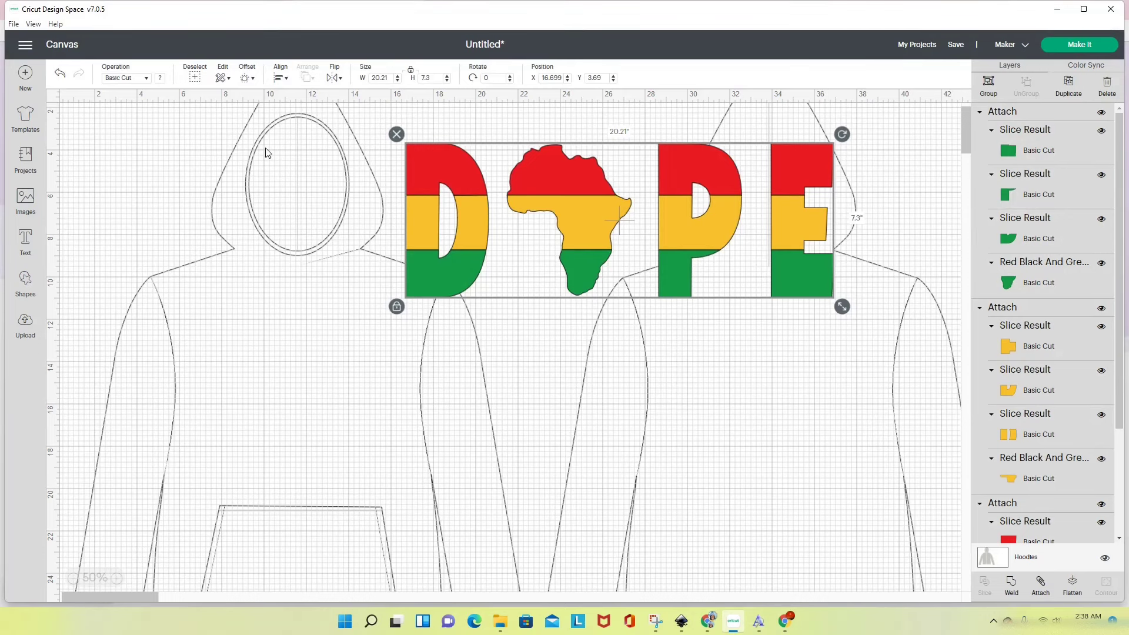
click(250, 79)
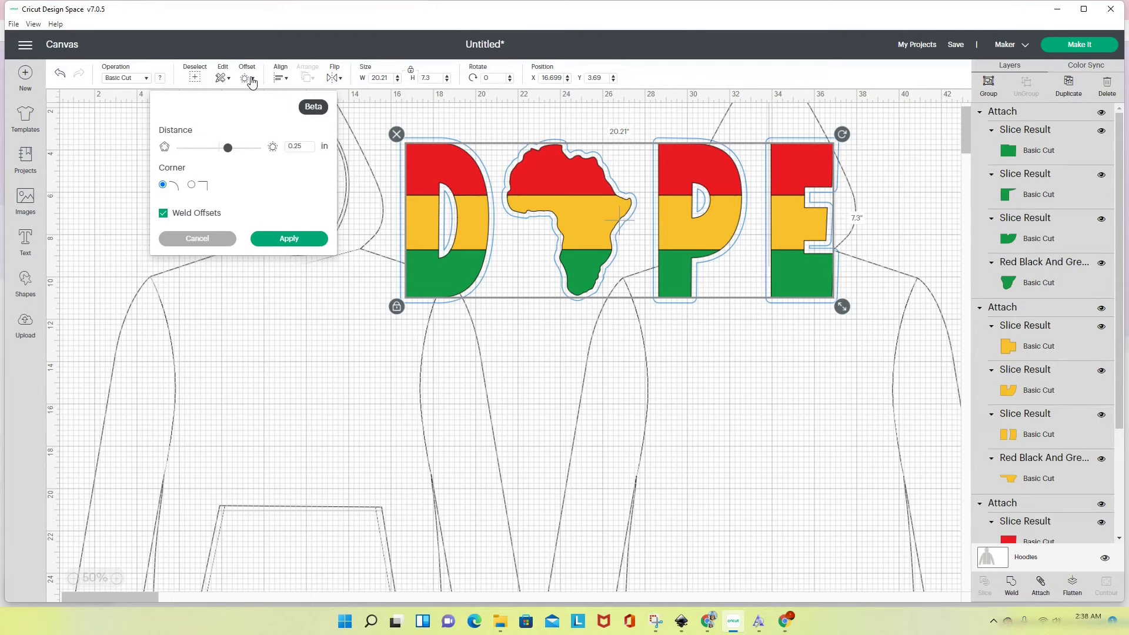
click(288, 239)
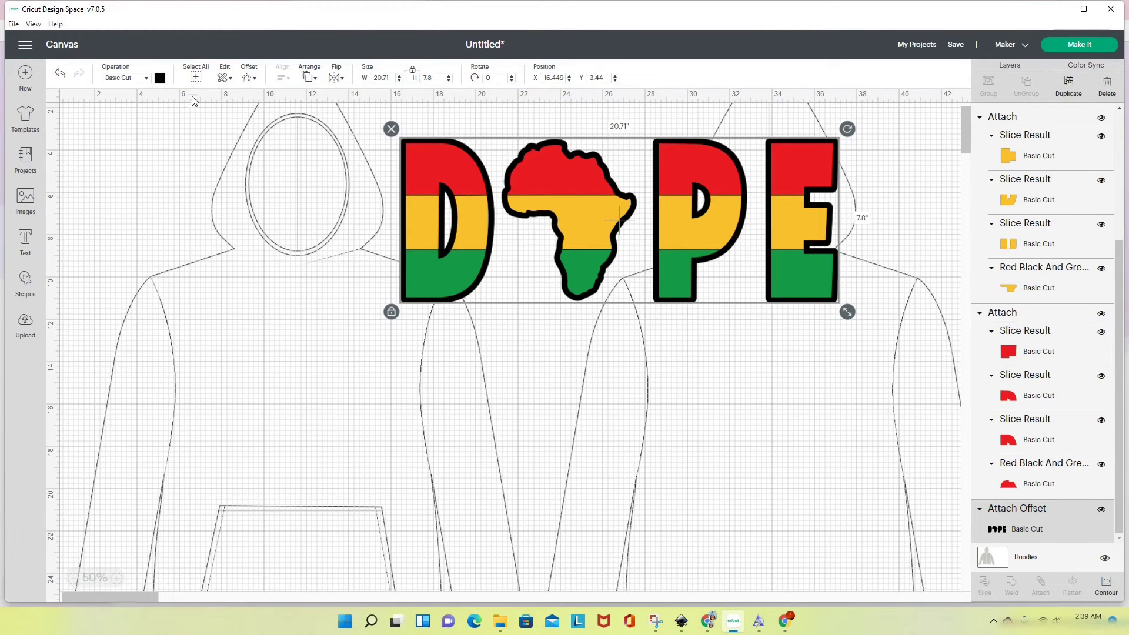
Step: Add a second 0.25 in rounded offset around the black outline and color it white
click(251, 80)
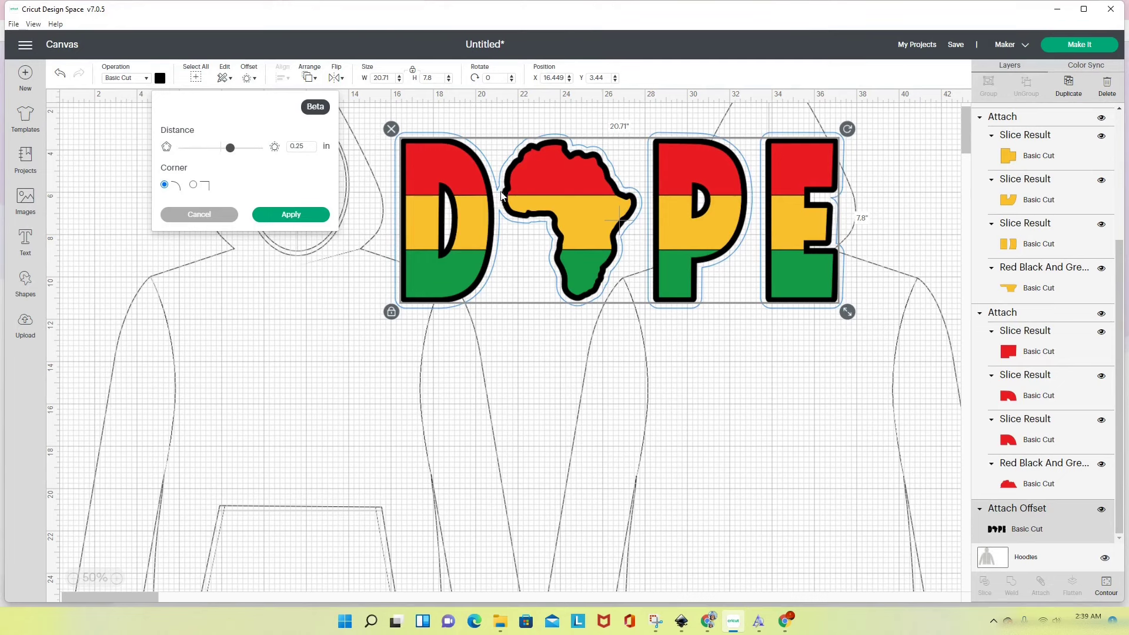
click(291, 215)
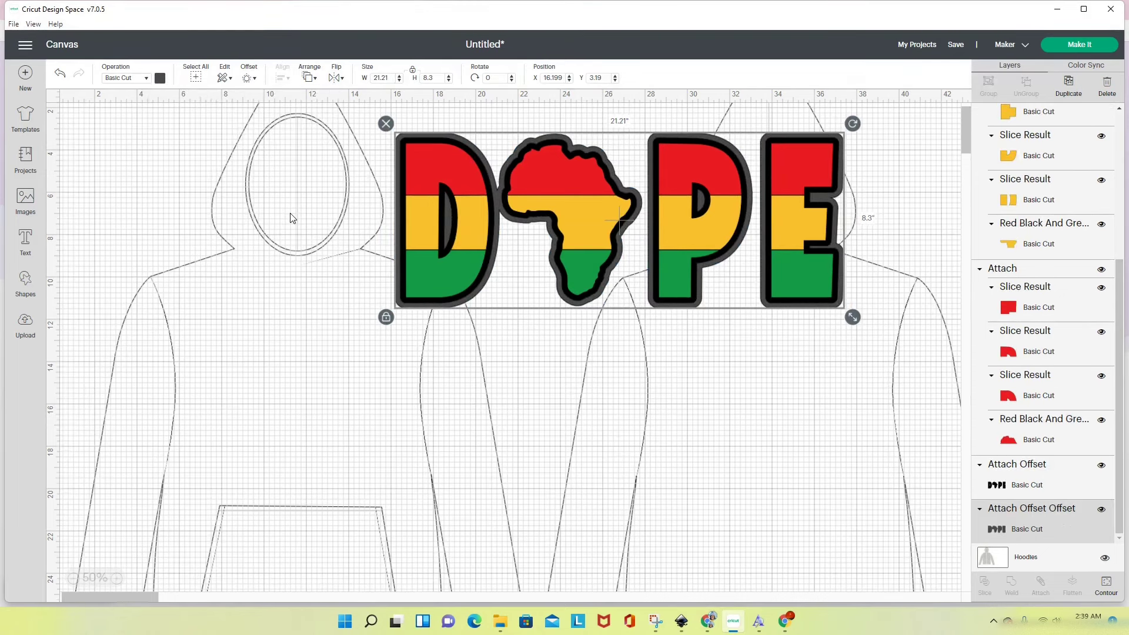
click(159, 78)
click(173, 188)
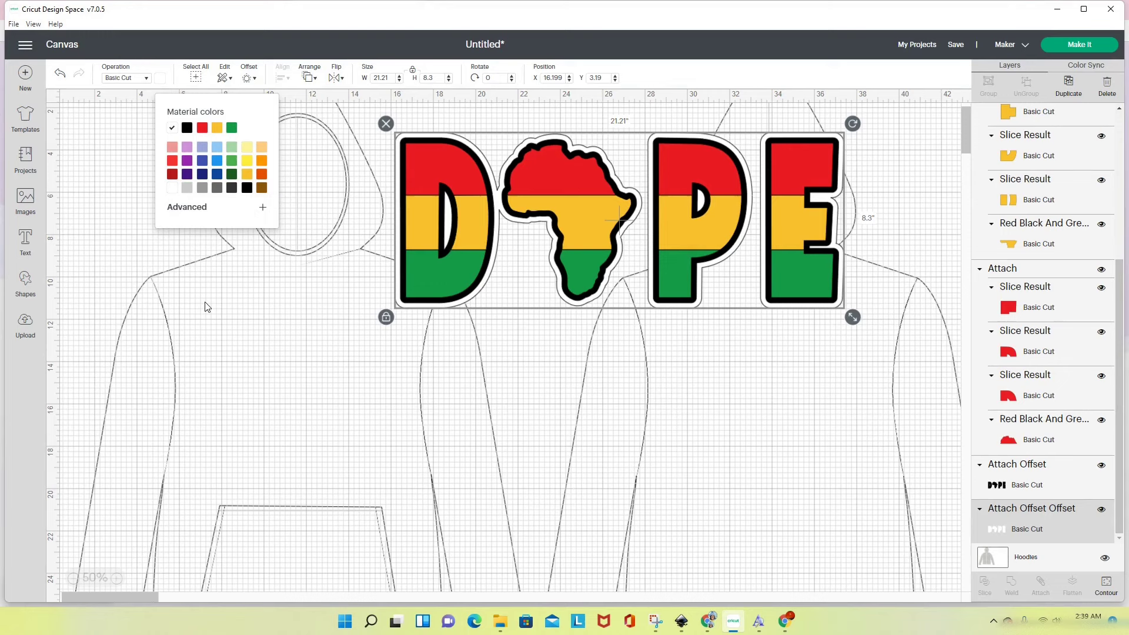
click(190, 304)
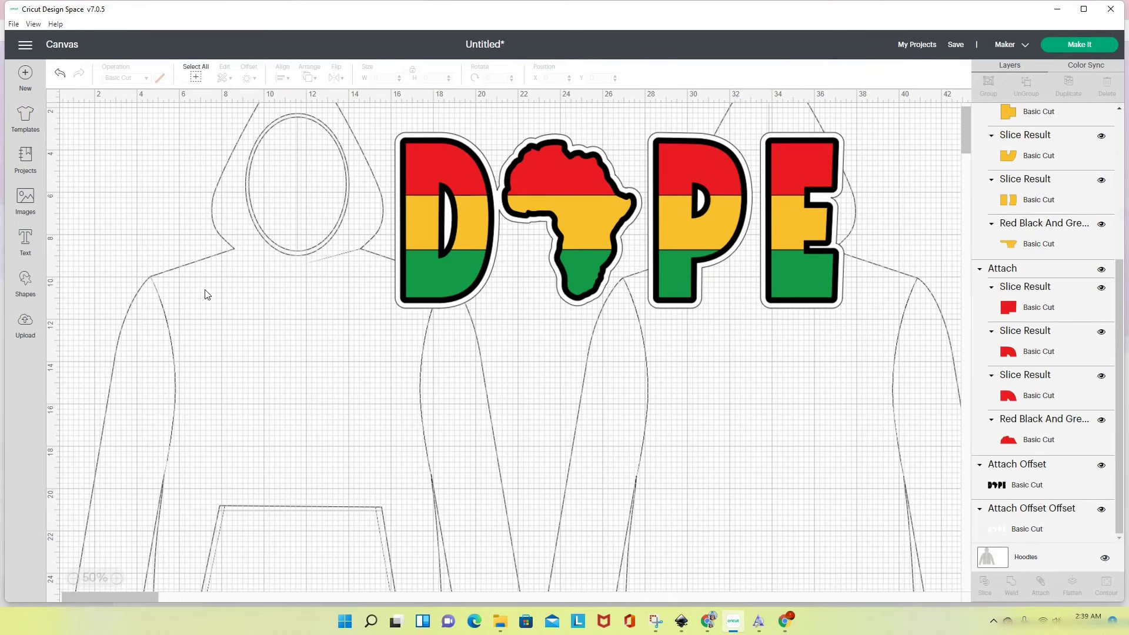
Step: Try a third 0.25 in welded offset around the complete design and undo it
drag(371, 119, 871, 329)
click(248, 78)
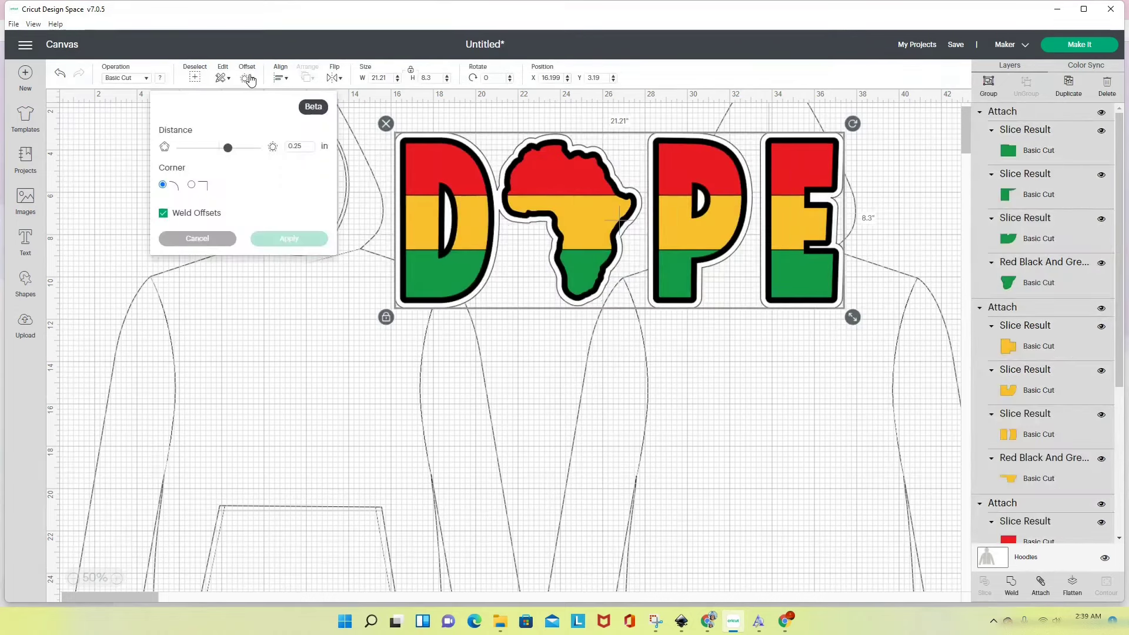
click(282, 240)
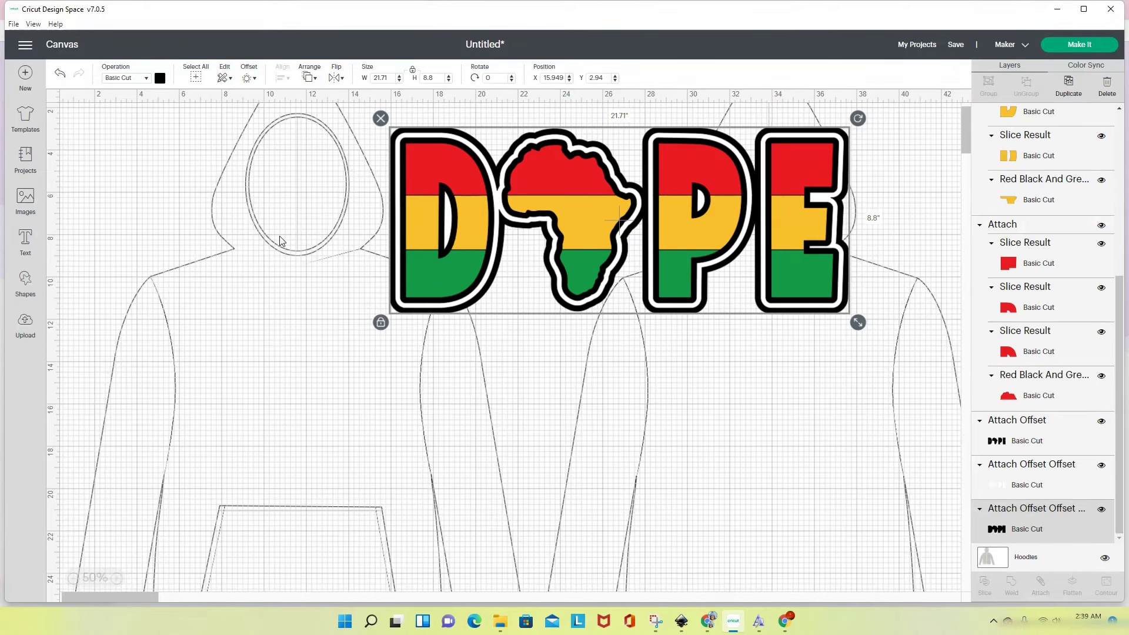
click(60, 73)
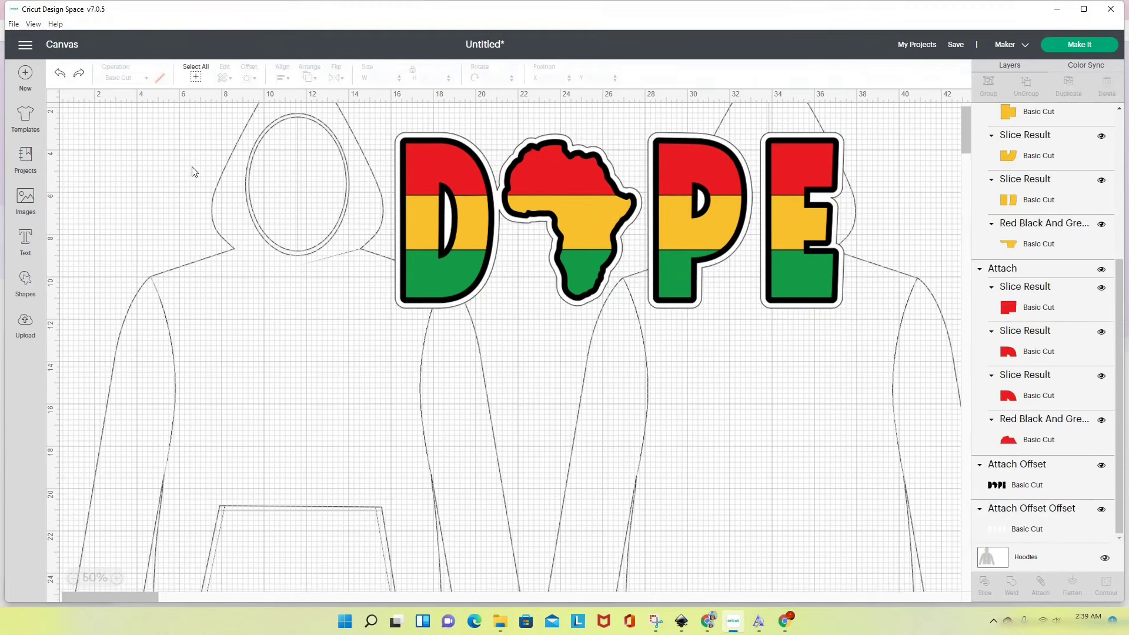
Step: Add a third welded 0.25 in offset with rounded corners outside the white outline
drag(367, 123, 782, 309)
click(248, 81)
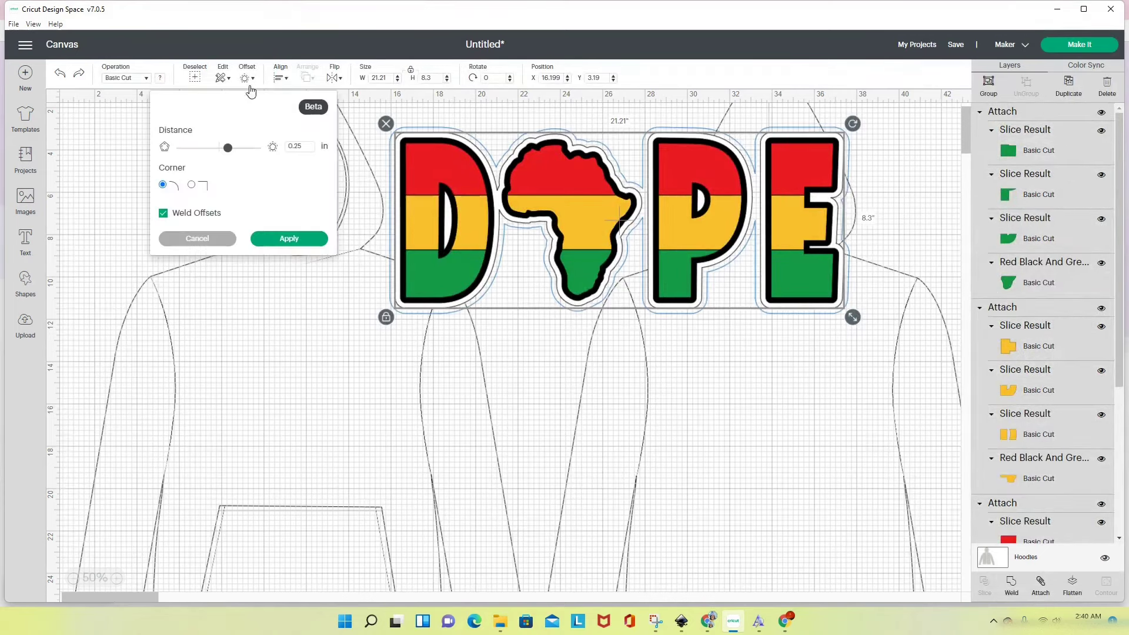
click(290, 239)
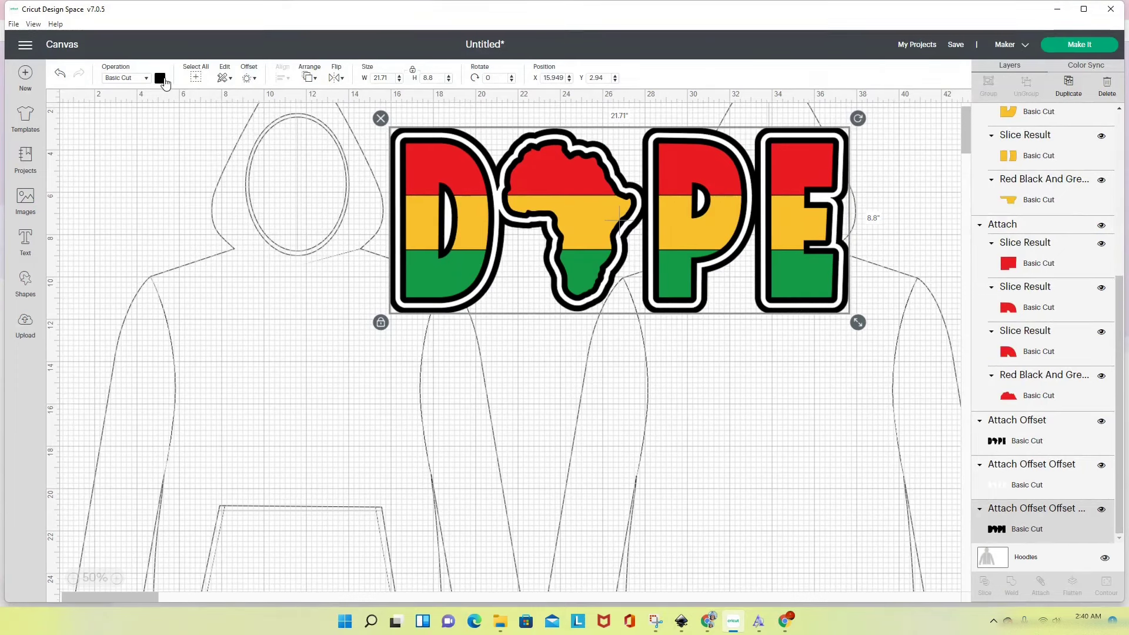
Step: Try yellow, red and green on the outermost outline, and return its color to black
click(160, 78)
click(172, 127)
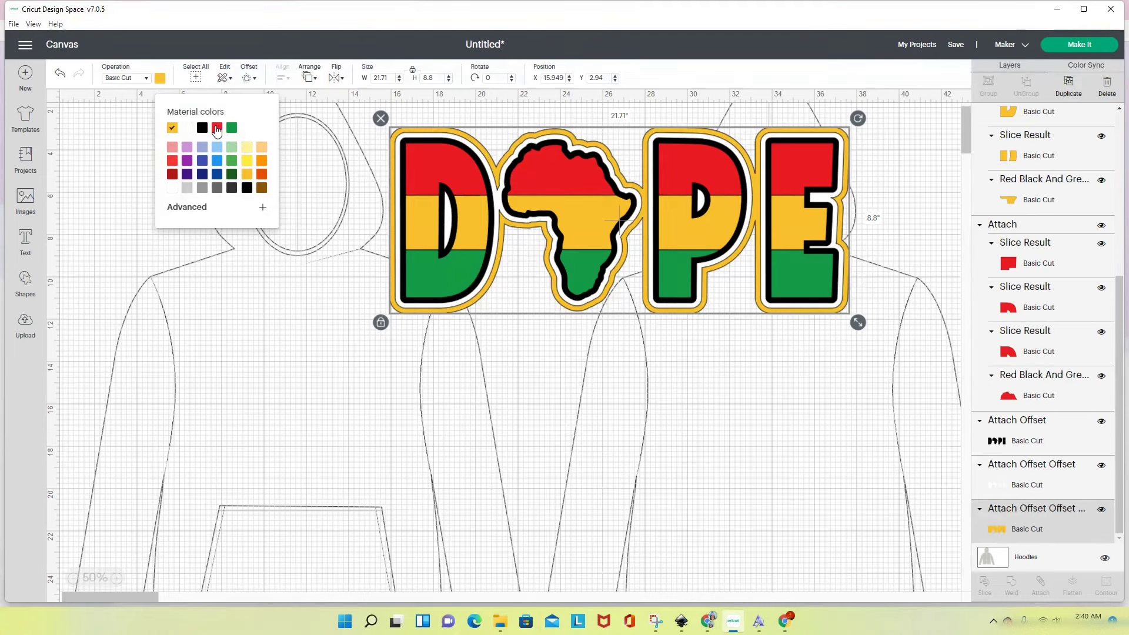
click(219, 128)
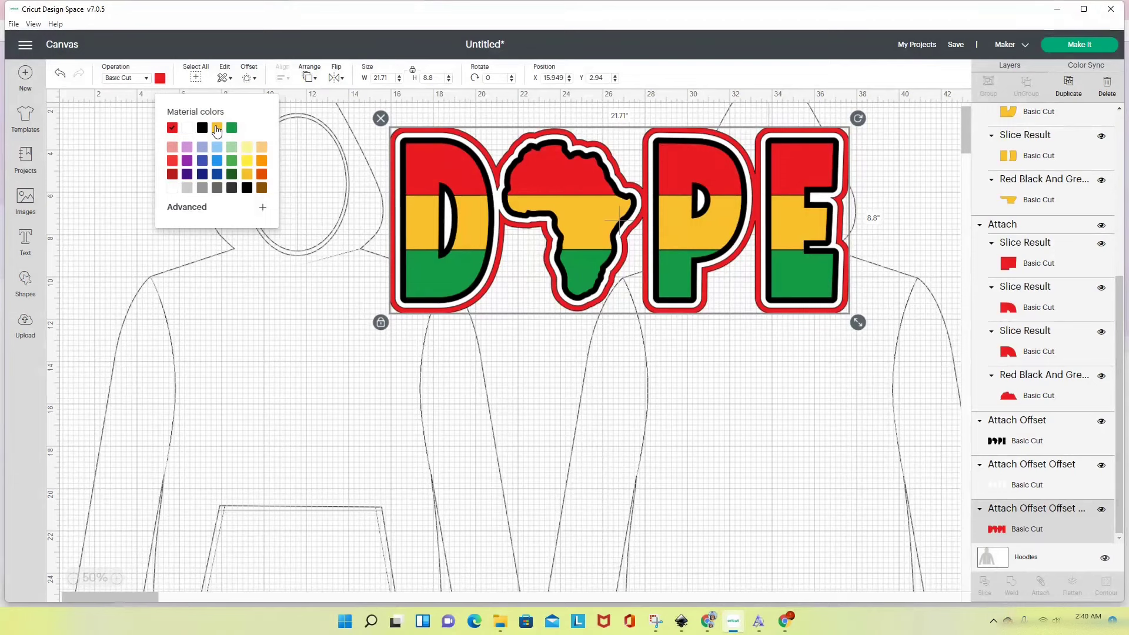
click(233, 128)
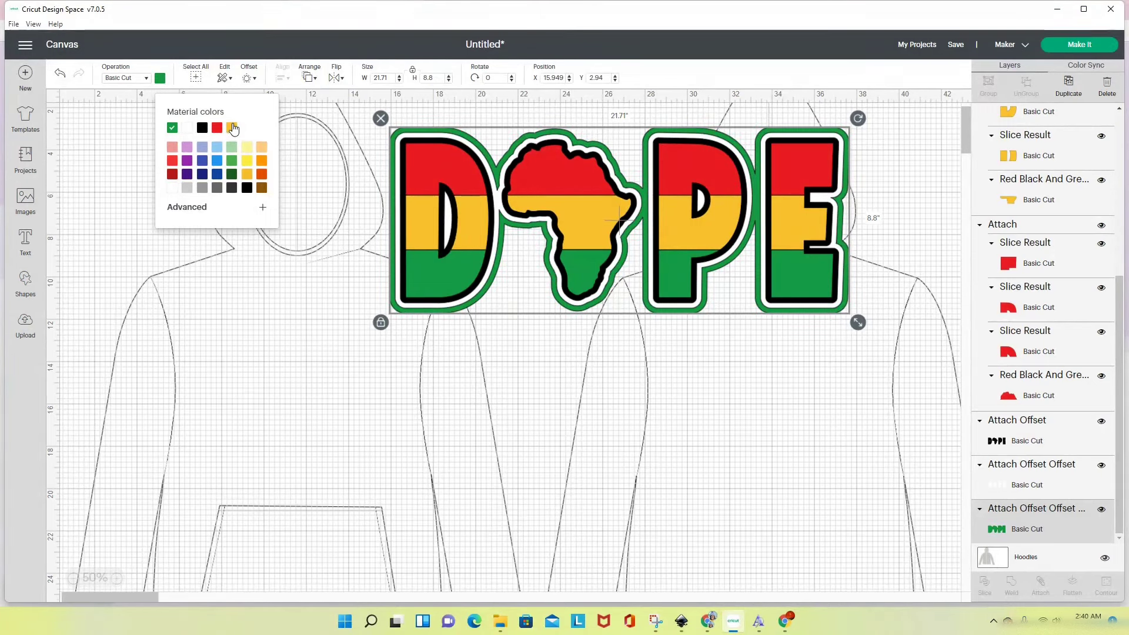
click(202, 129)
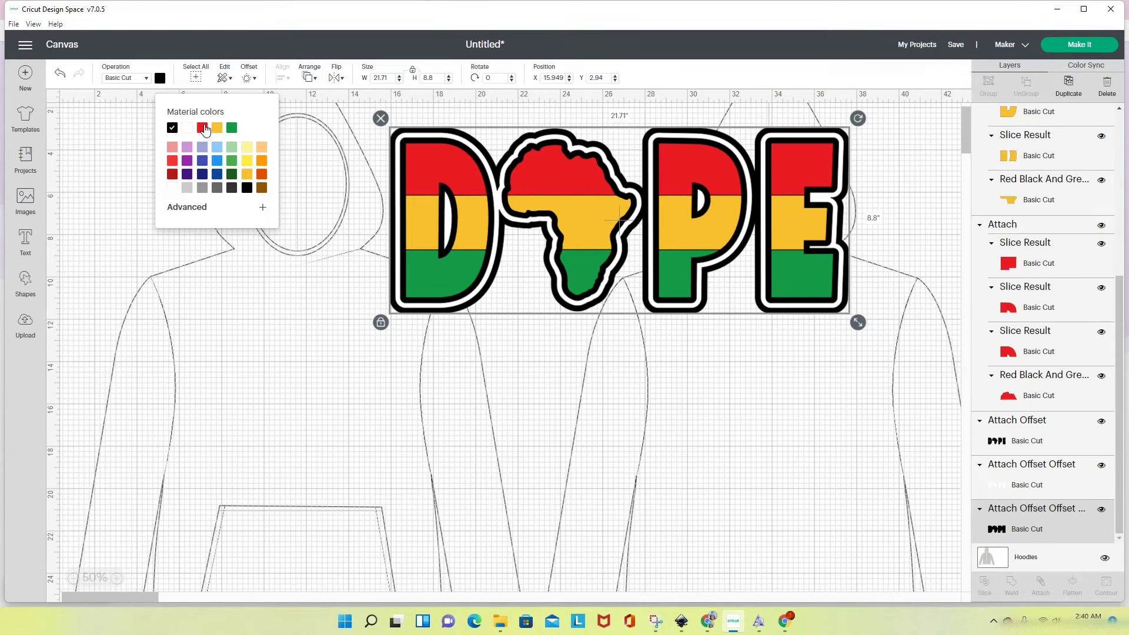
click(234, 280)
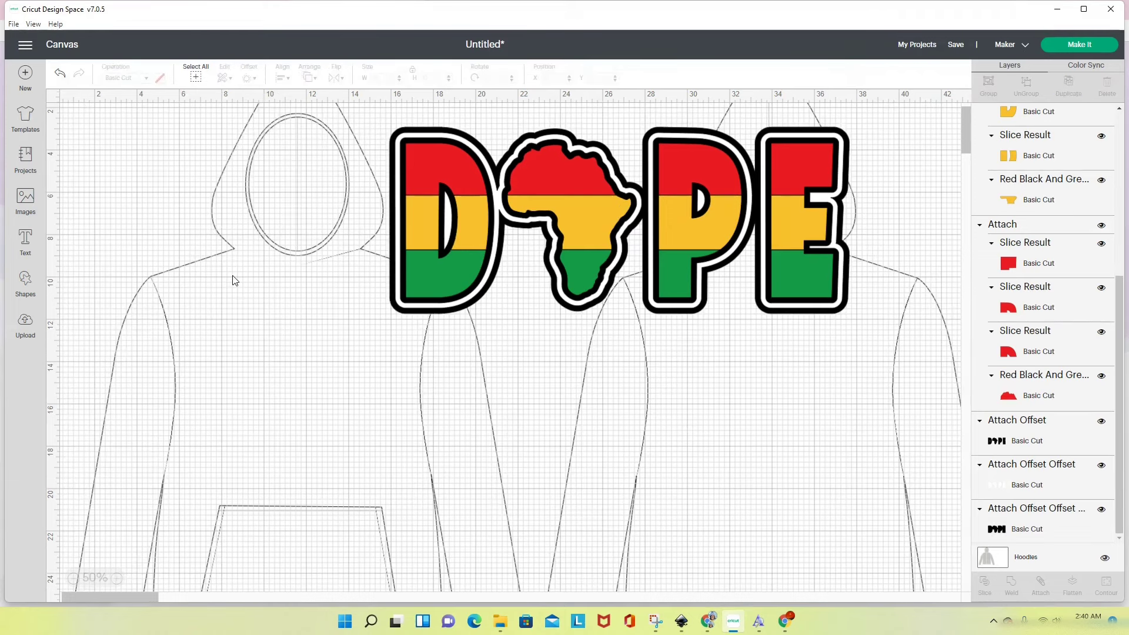
click(444, 227)
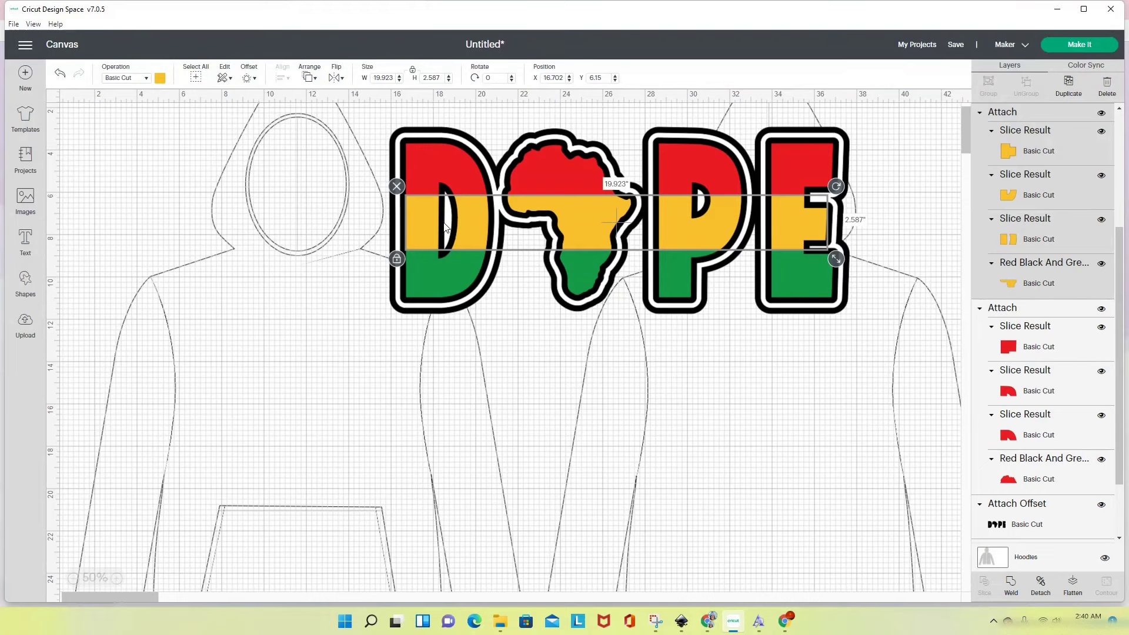
click(488, 339)
drag(361, 116, 884, 329)
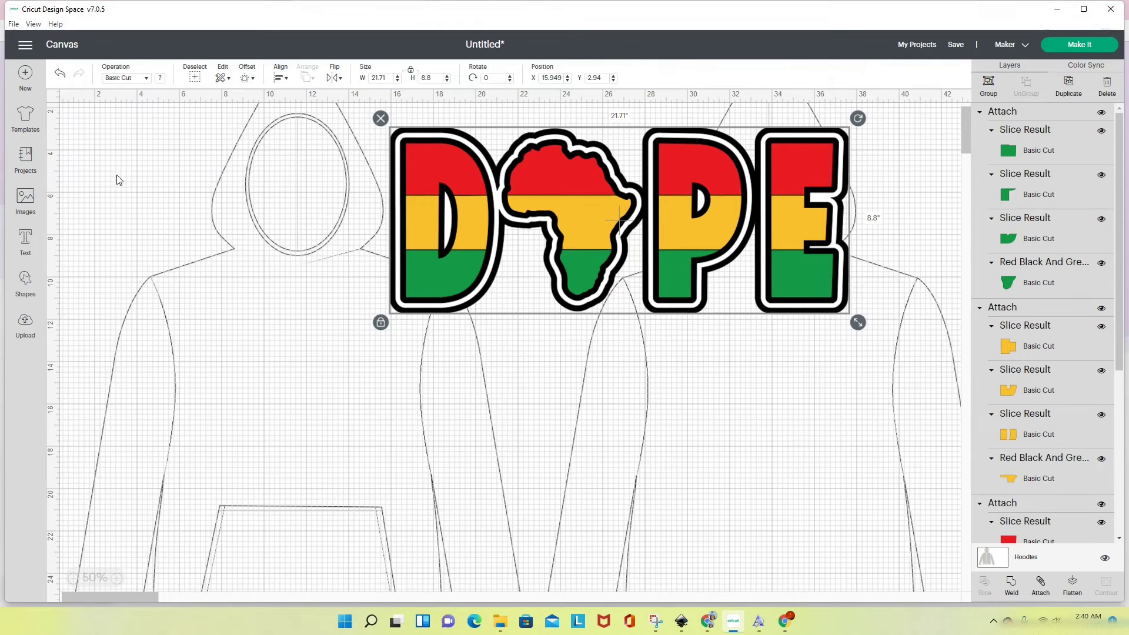
click(266, 354)
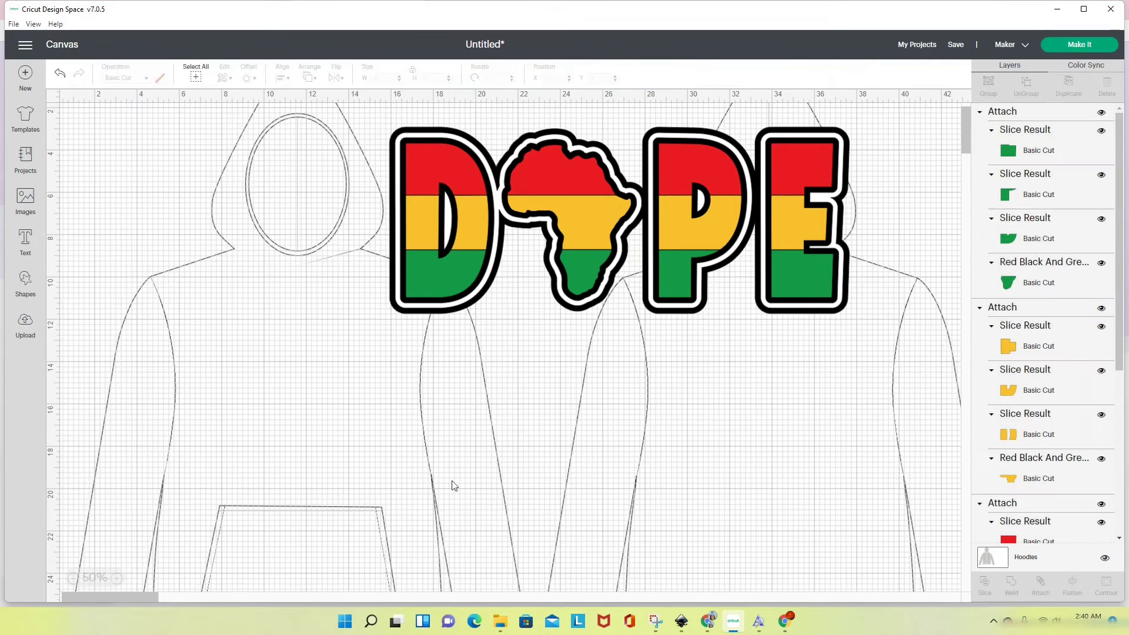
Step: Set the color of the hoodie template to black
click(1044, 566)
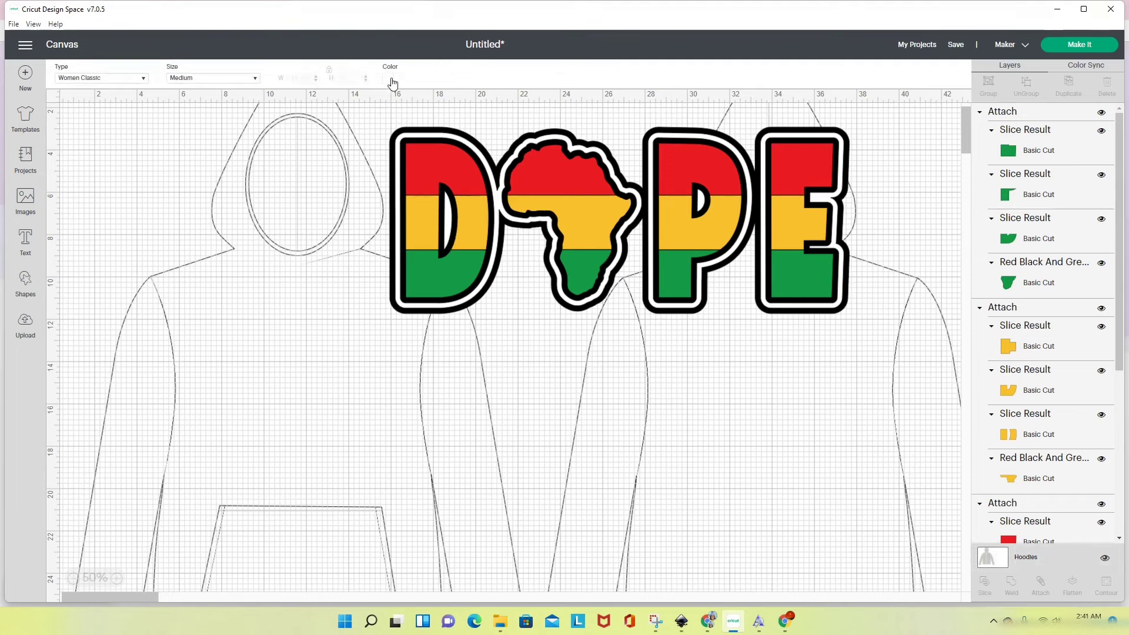
click(391, 80)
click(400, 121)
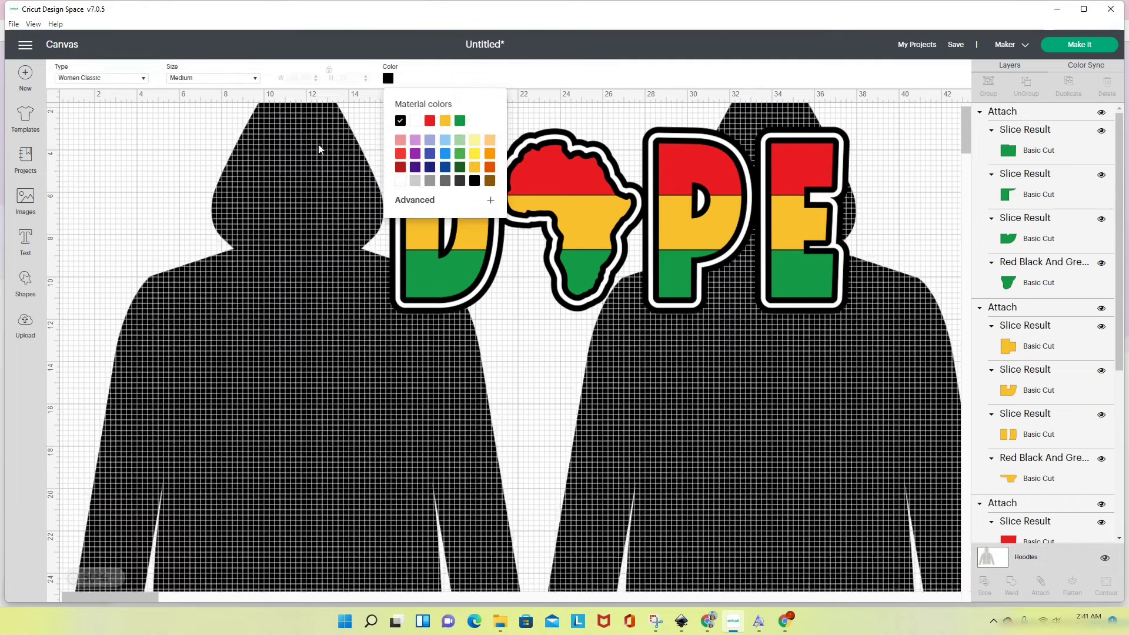
click(219, 350)
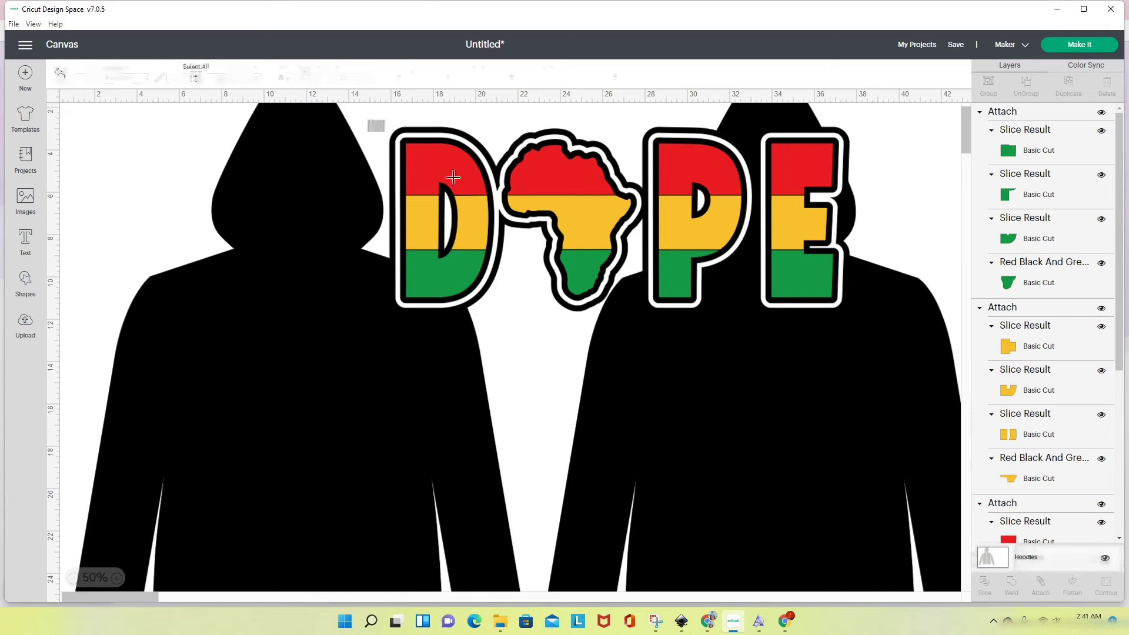
Step: Group all layers of the DOPE design and move the group down onto the front of the first hoodie
drag(369, 122, 870, 359)
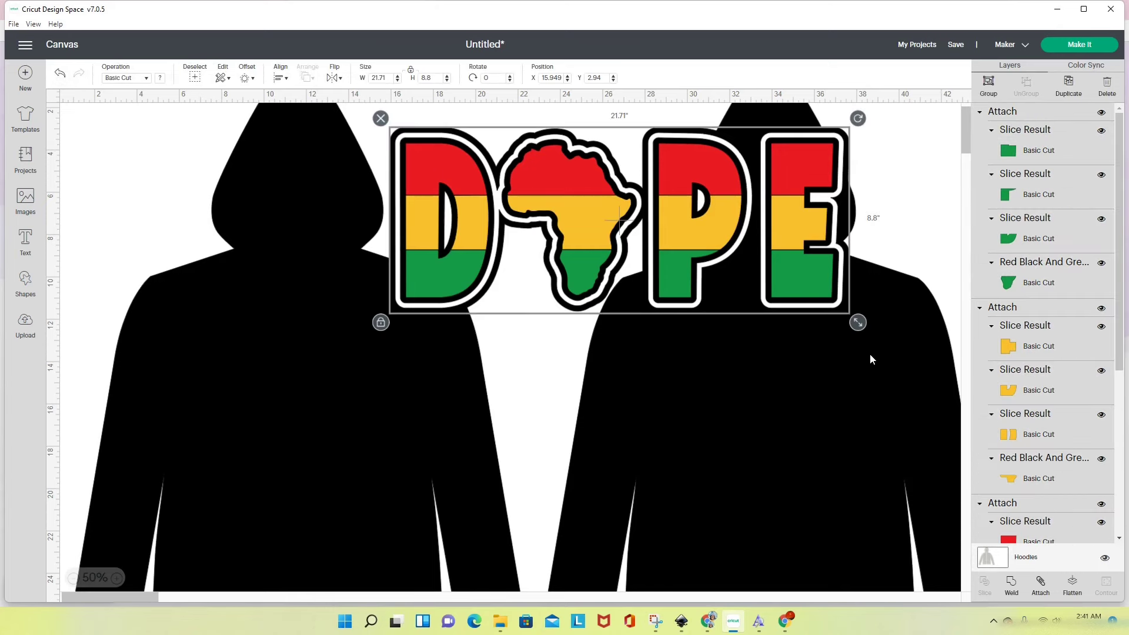
click(988, 84)
drag(713, 215, 482, 375)
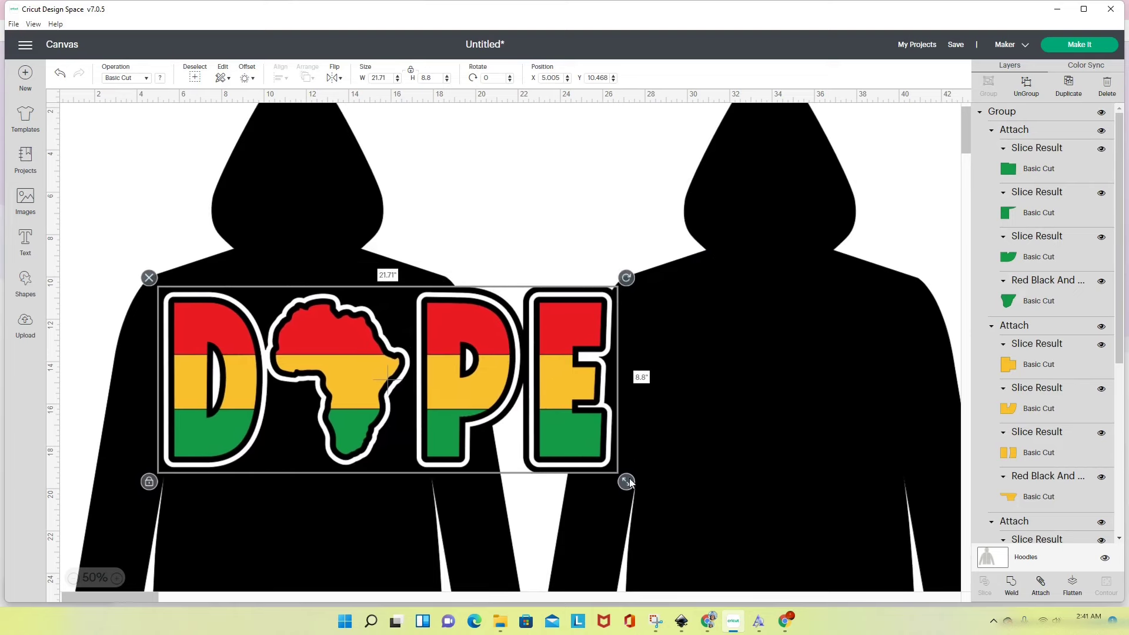
Step: Scale the DOPE group down to about 8.19 by 3.32 in and center it on the first hoodie's chest
drag(626, 482, 388, 385)
drag(307, 351, 328, 390)
drag(414, 432, 366, 414)
drag(313, 380, 342, 394)
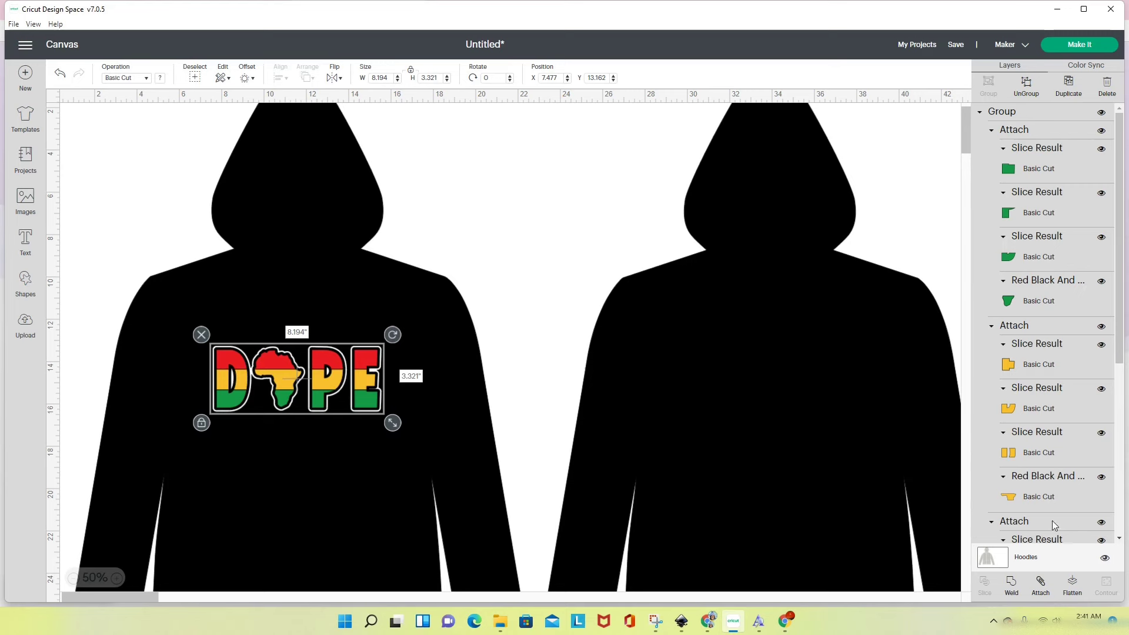
Step: Select the outermost black offset layer within the DOPE group
scroll(1079, 379, down, 5)
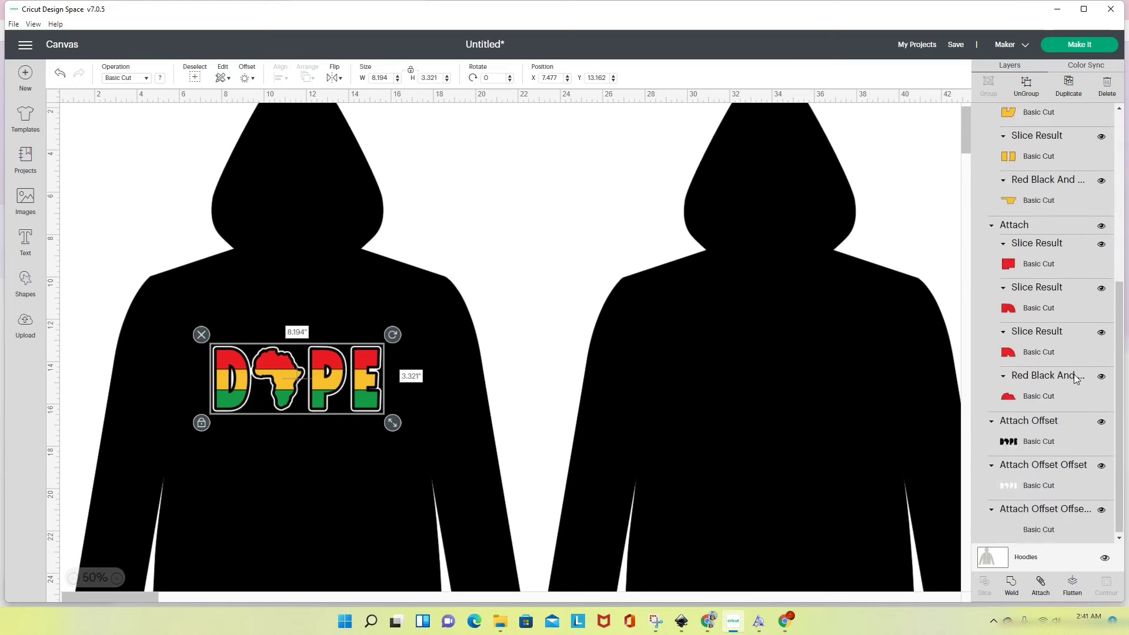
click(1062, 520)
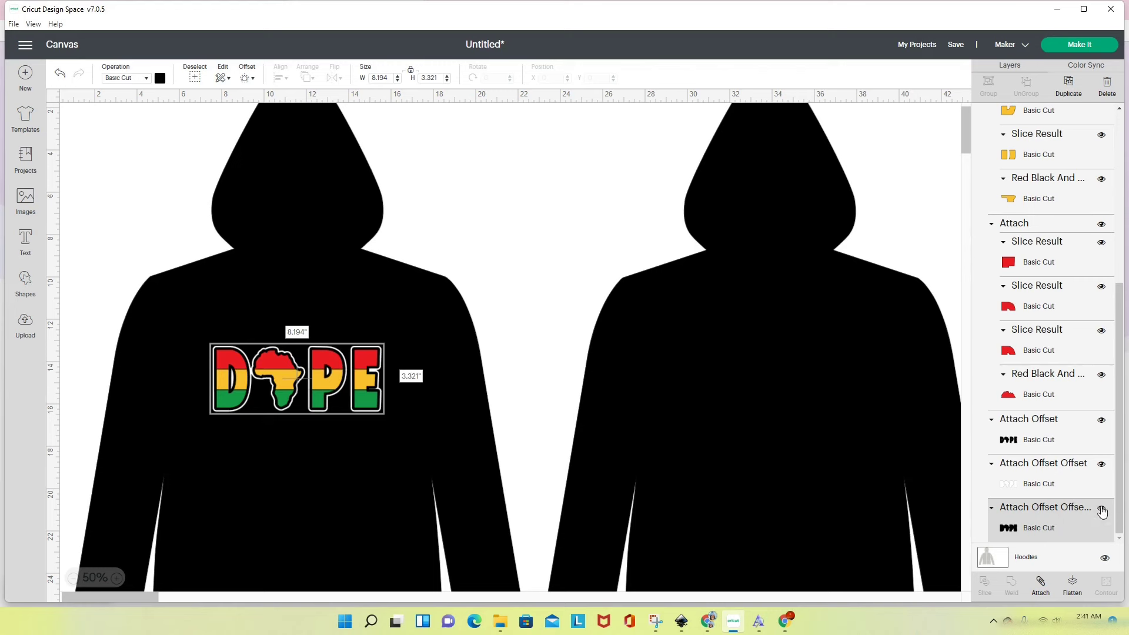